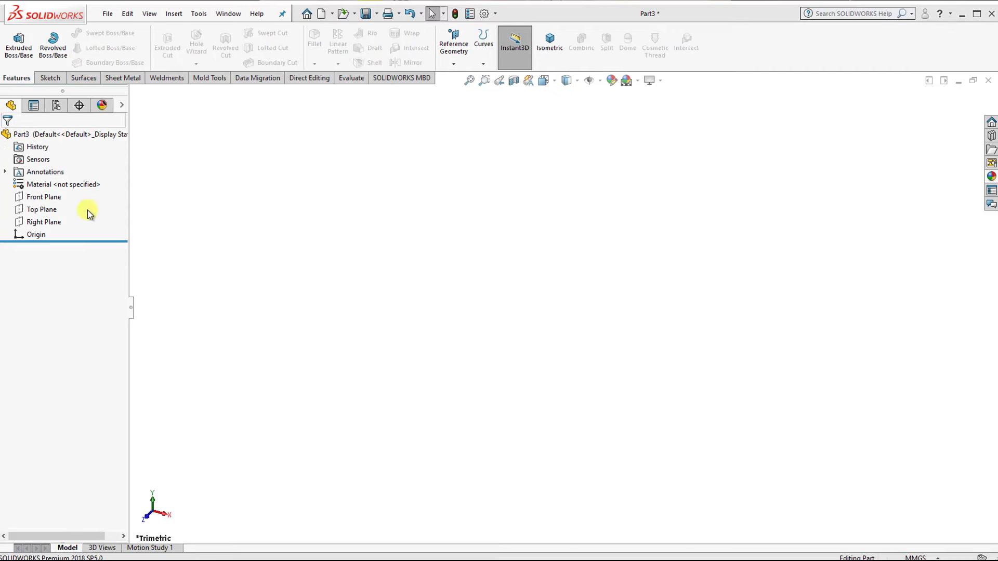
Start a sketch on the Right Plane and draw a circle centred on the origin.
click(61, 226)
click(68, 206)
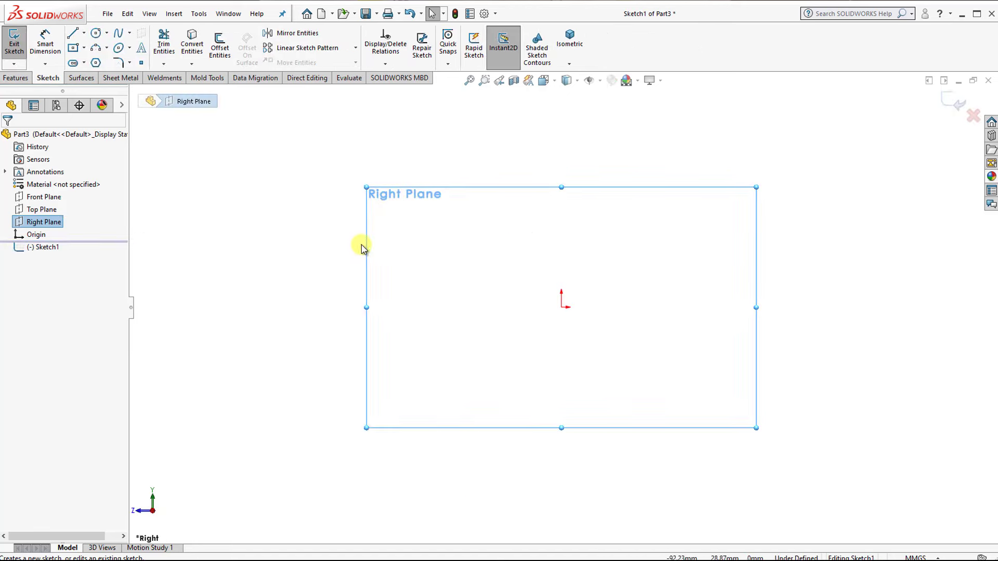
click(92, 38)
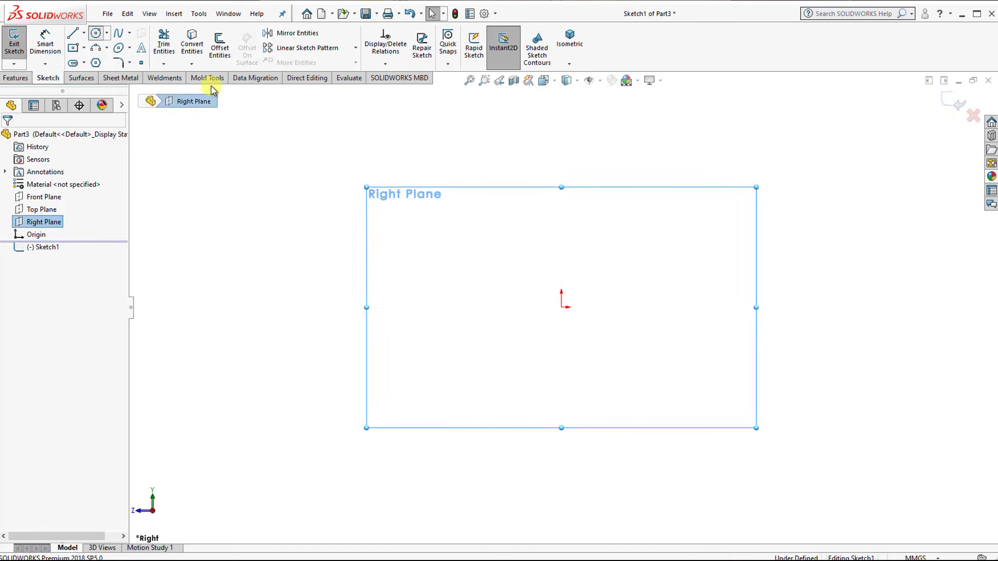
click(562, 306)
click(518, 256)
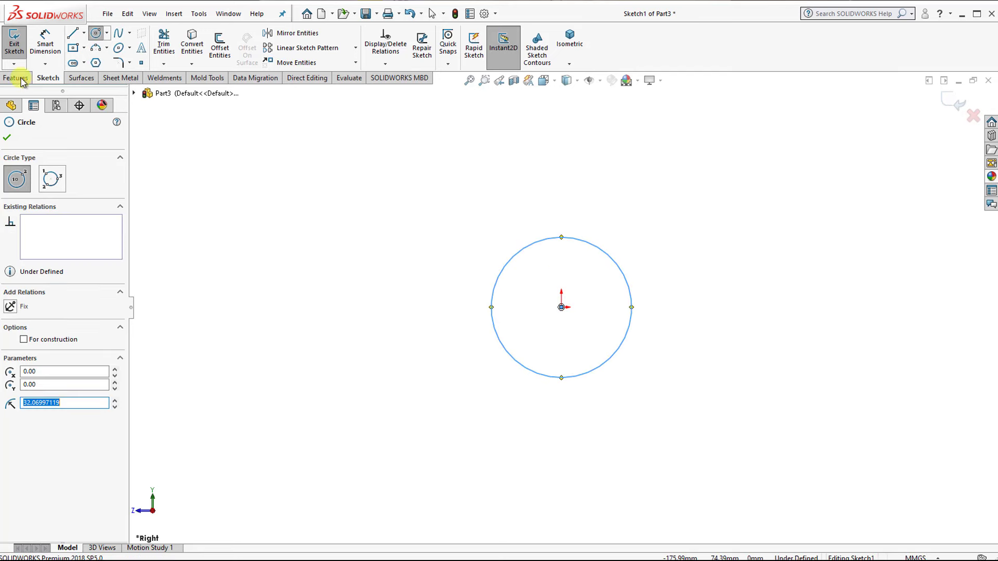
Dimension the circle to a 16 mm diameter and switch to the isometric view.
click(43, 52)
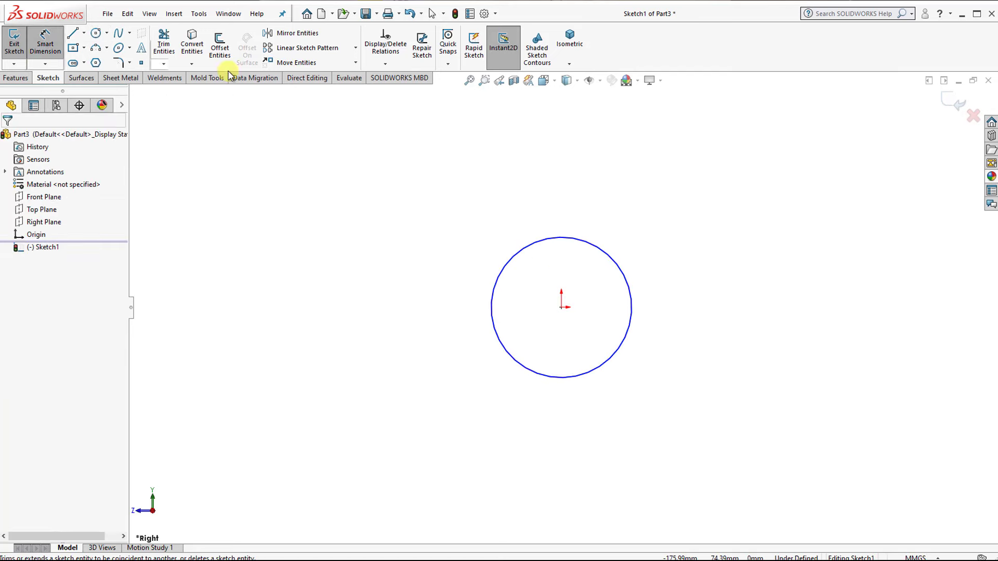
click(647, 216)
text(1)
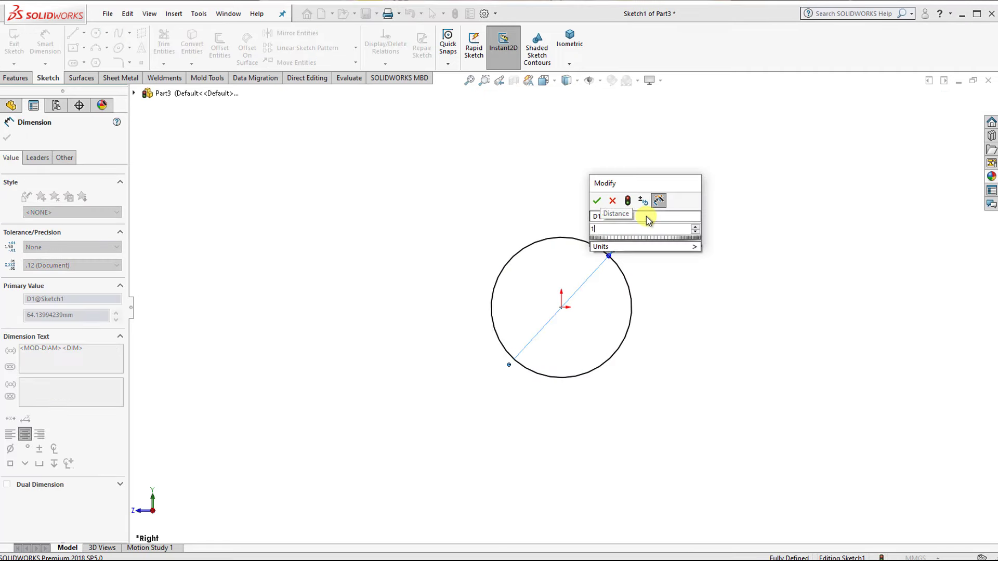
text(6)
click(596, 201)
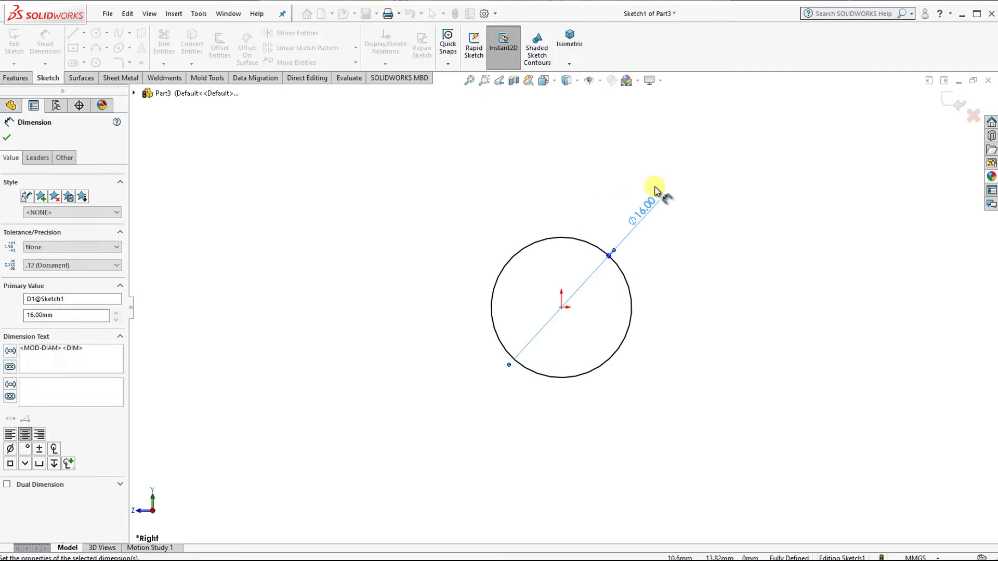
key(Escape)
click(570, 41)
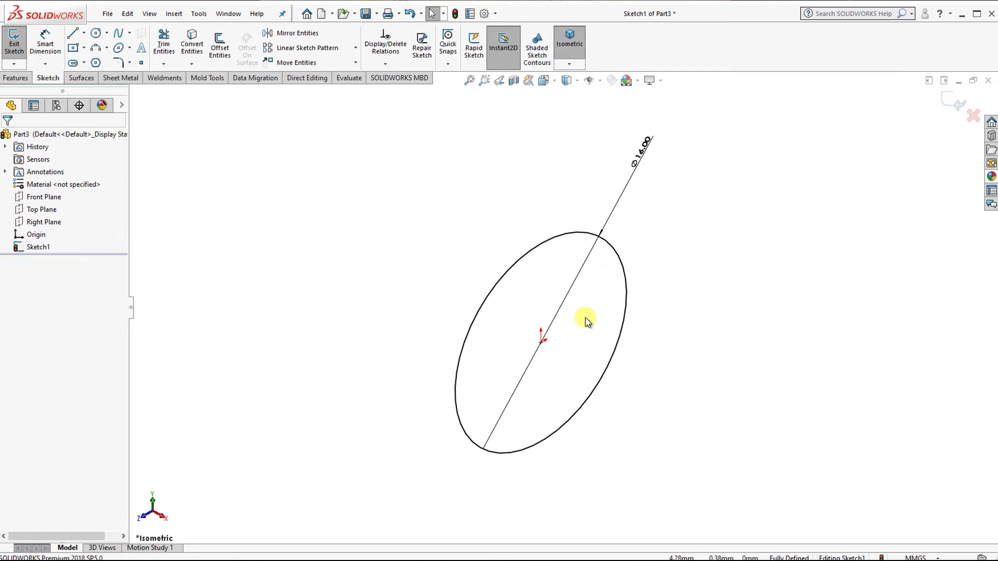
scroll(571, 364, up, 3)
Extrude the circle mid-plane to 200 mm as the solid rod Boss-Extrude1.
click(16, 78)
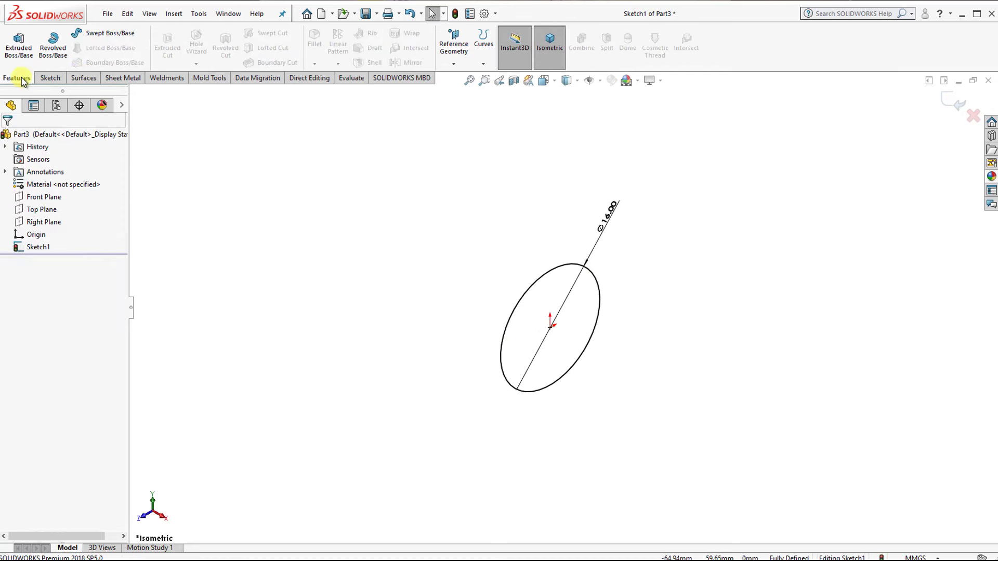
click(19, 46)
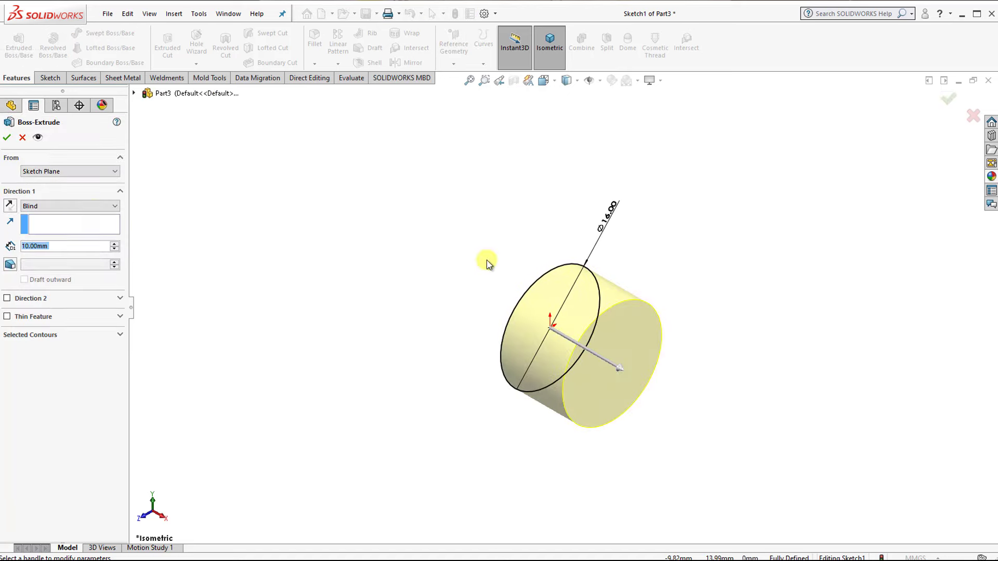
click(90, 210)
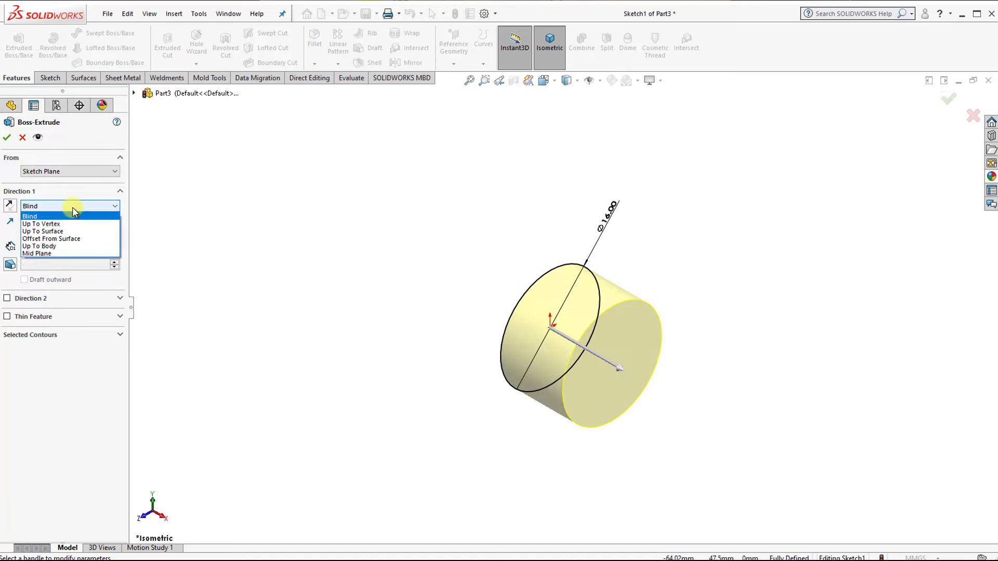
click(46, 254)
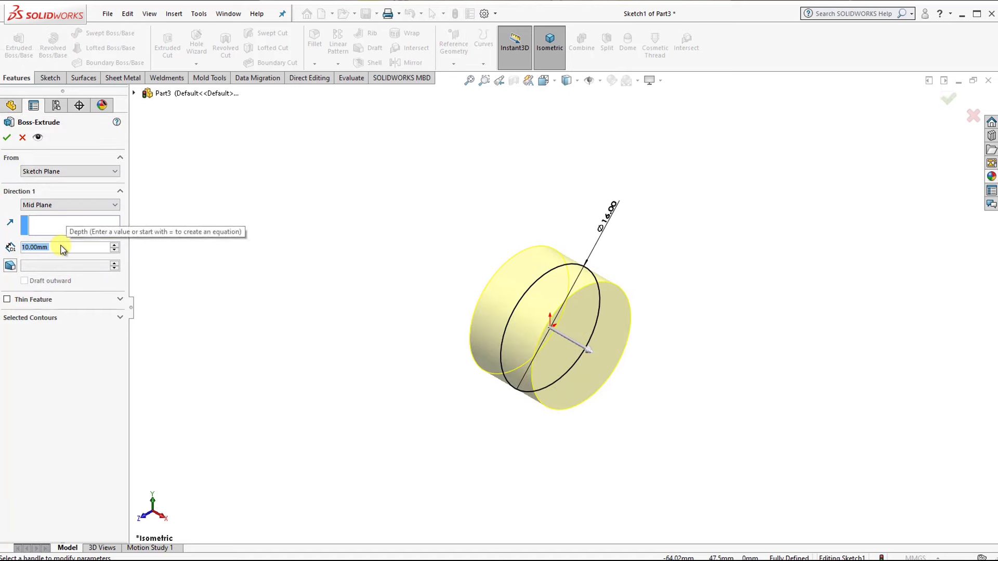
text(200)
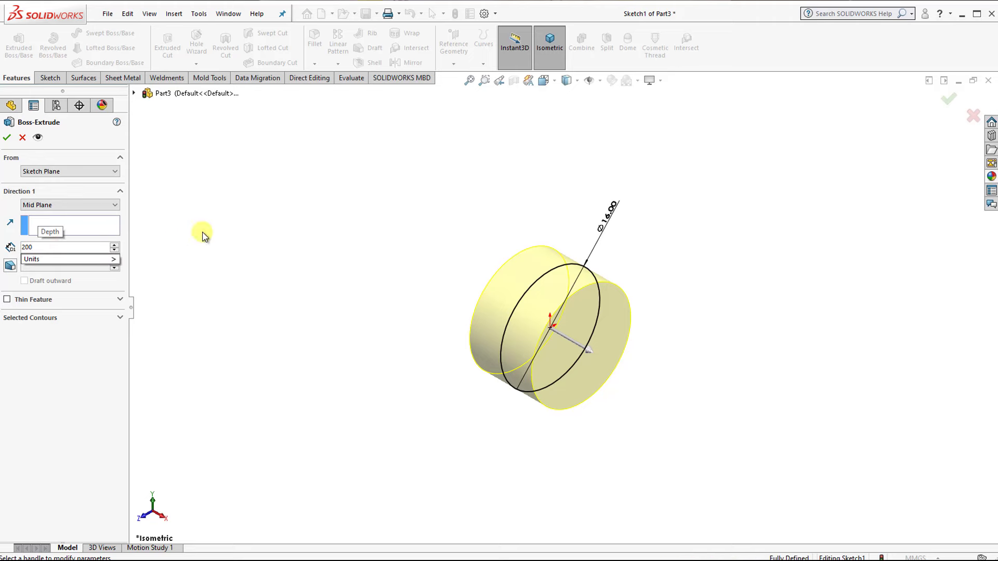
key(Return)
scroll(535, 278, up, 5)
scroll(556, 301, up, 3)
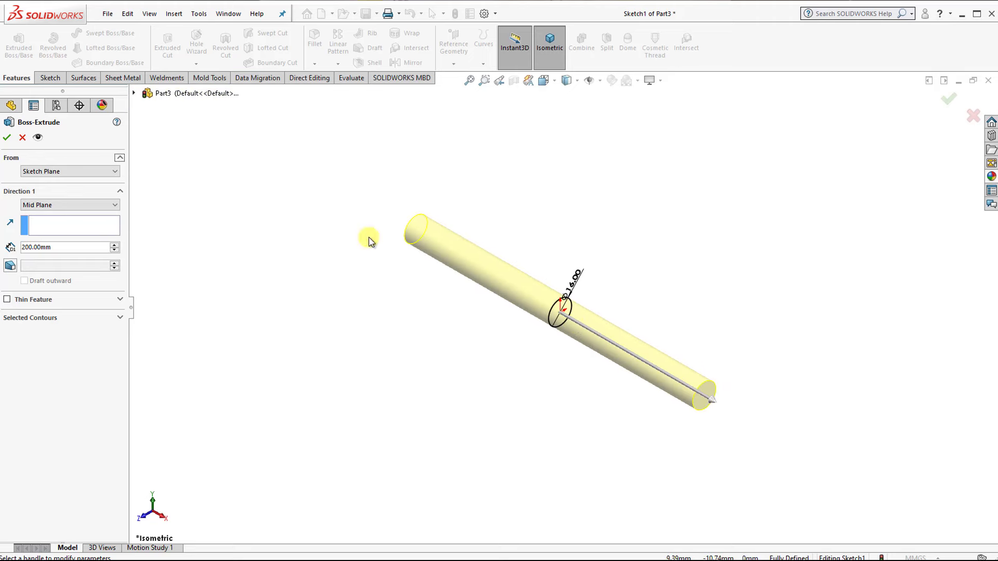
click(5, 138)
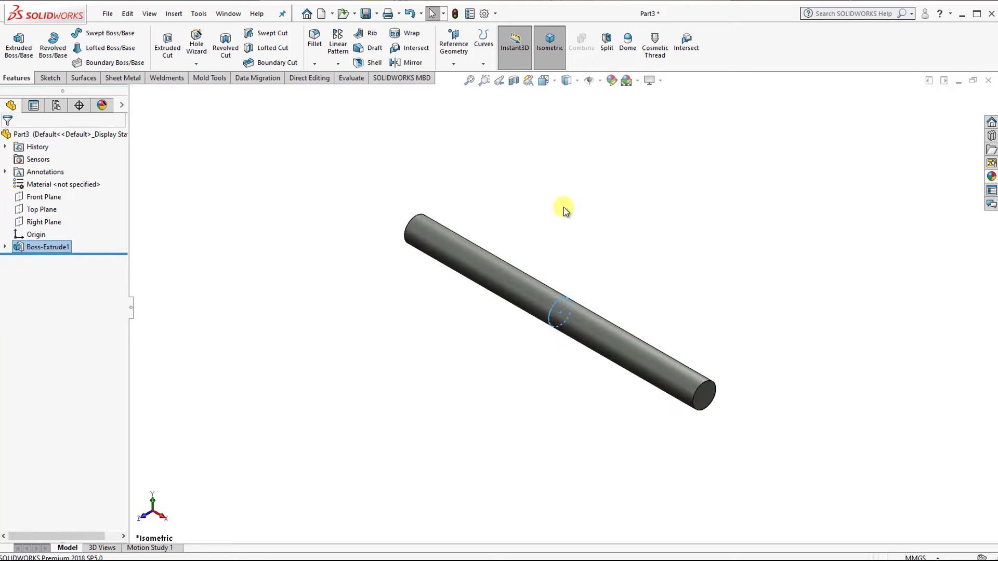
scroll(665, 409, down, 1)
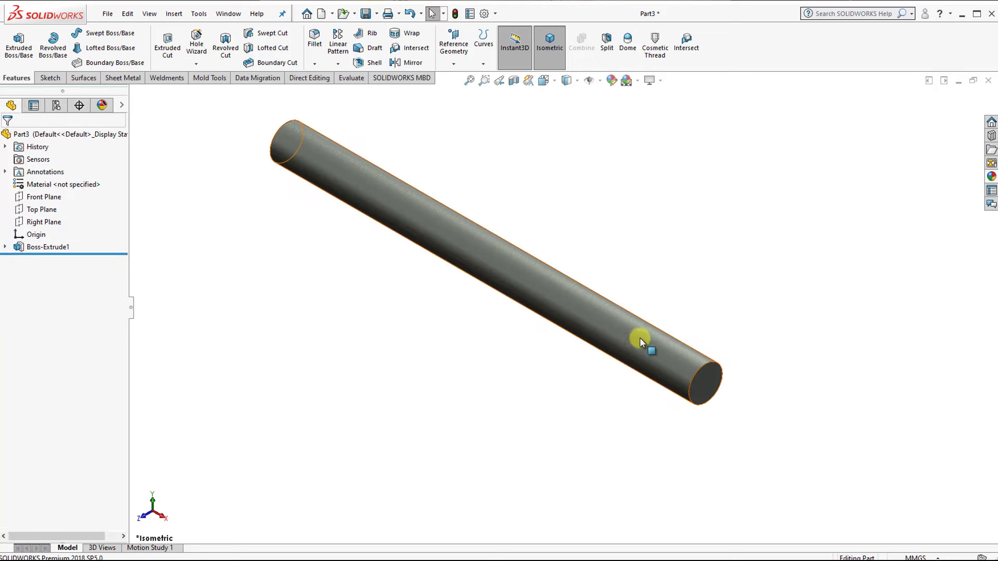
scroll(523, 213, up, 1)
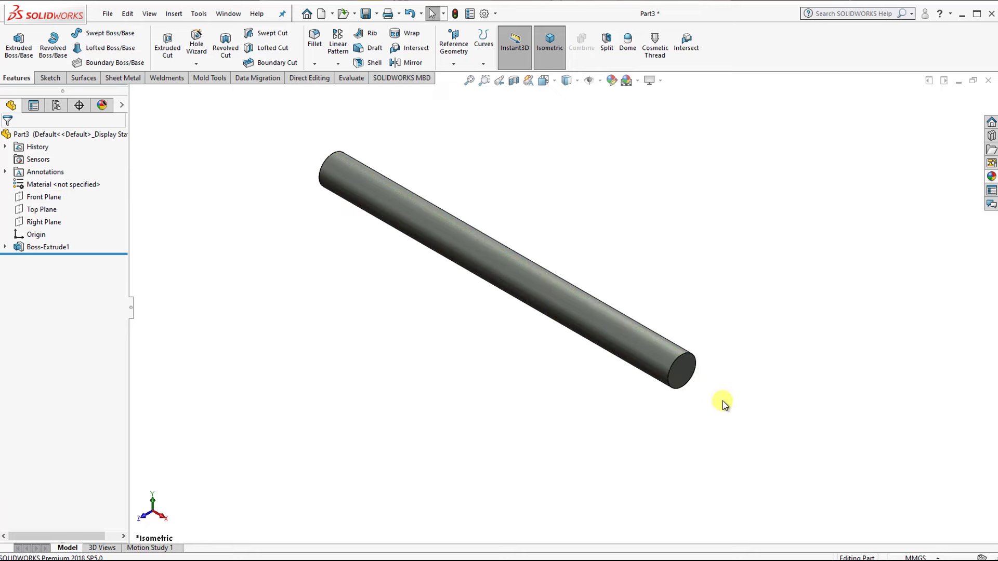
Create Sketch2 on the rod's end face and convert its circular edge into a sketch circle.
click(690, 367)
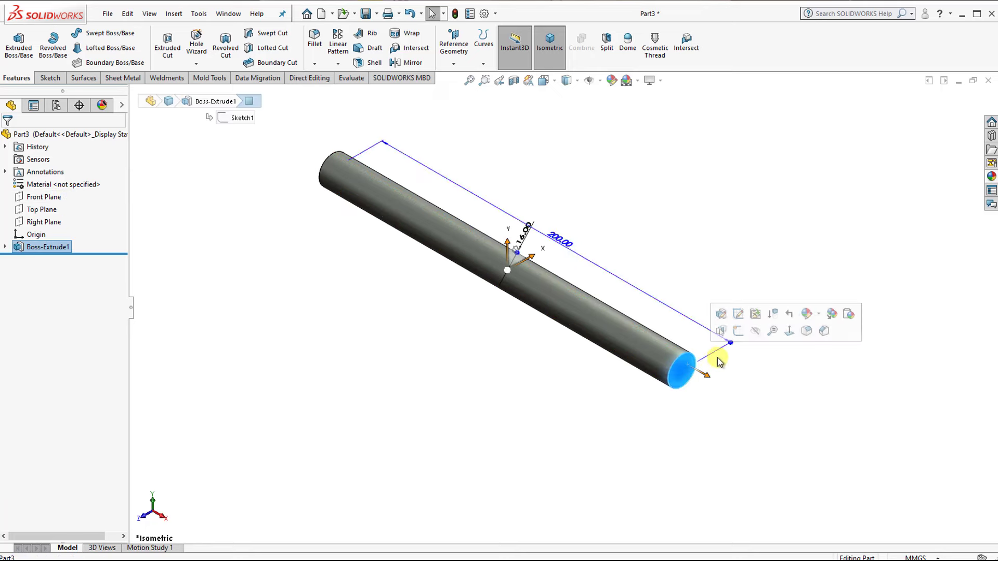
click(737, 333)
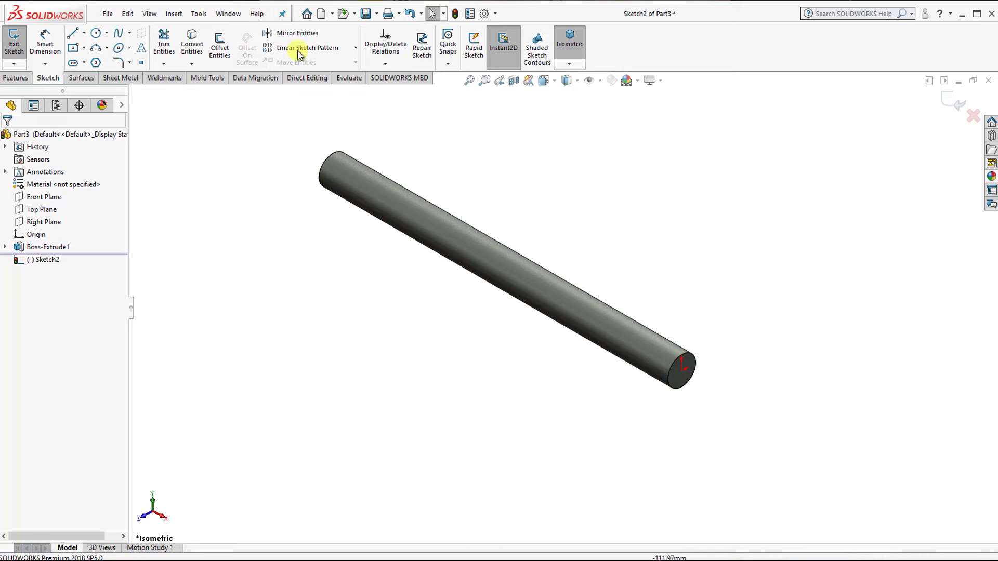
click(192, 42)
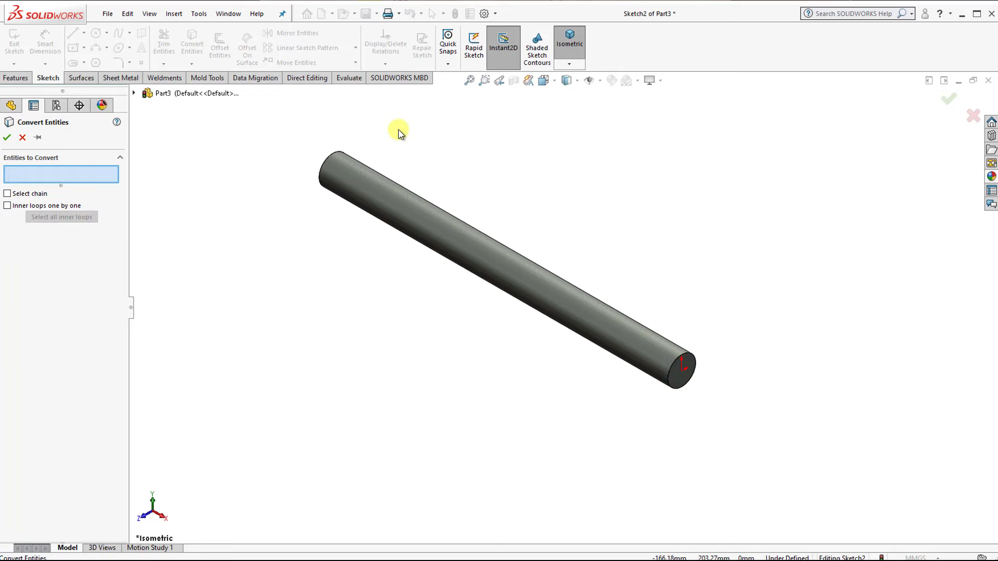
click(695, 359)
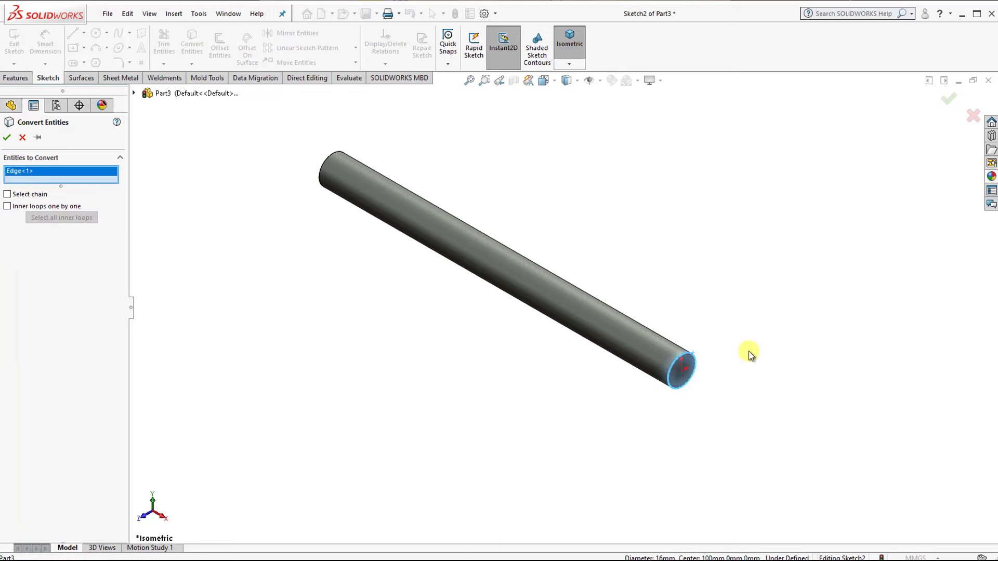
click(9, 138)
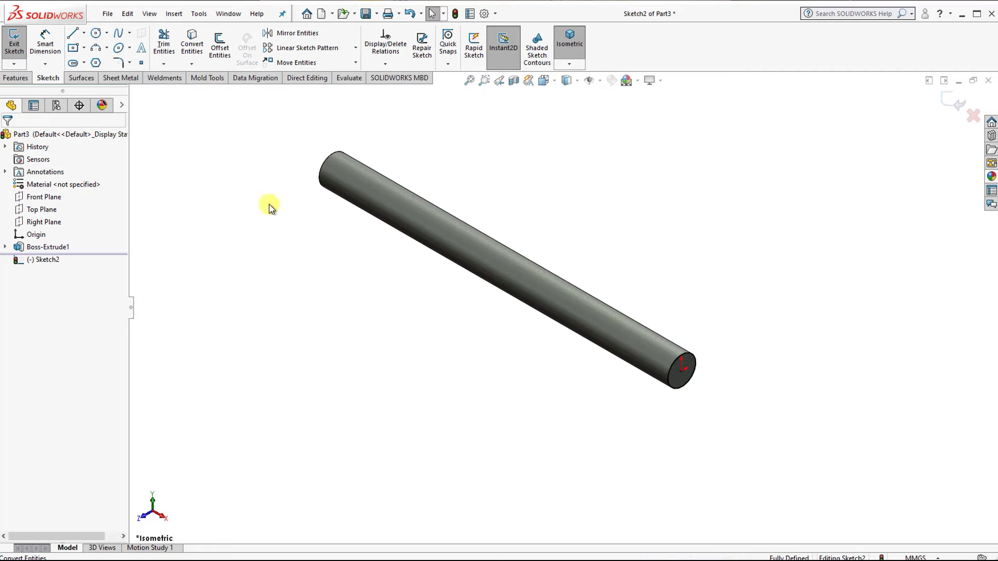
click(14, 78)
click(477, 65)
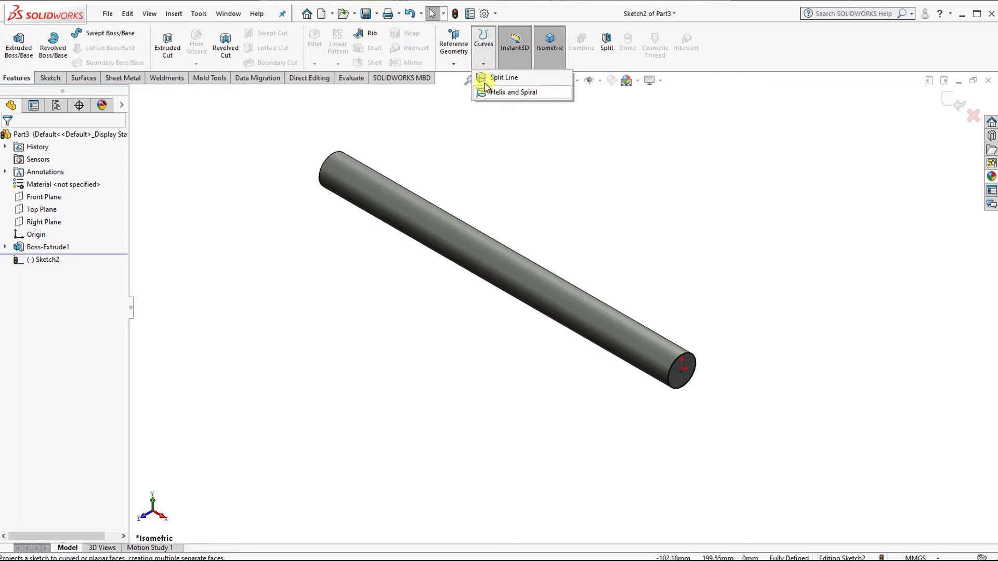
Create Helix/Spiral1 from the end circle: 200 mm height, 4 mm pitch, reversed direction.
click(489, 92)
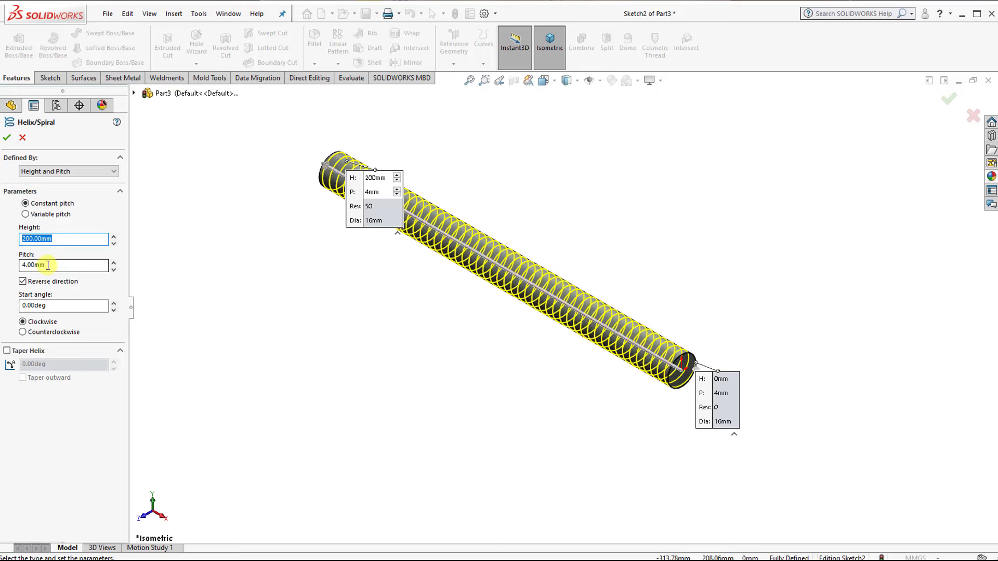
drag(48, 266, 14, 268)
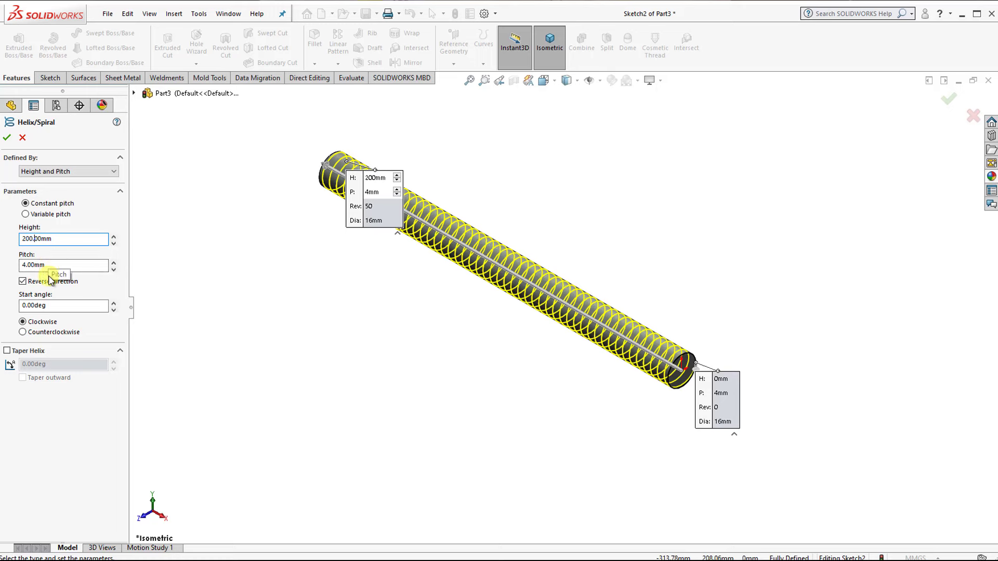
click(9, 138)
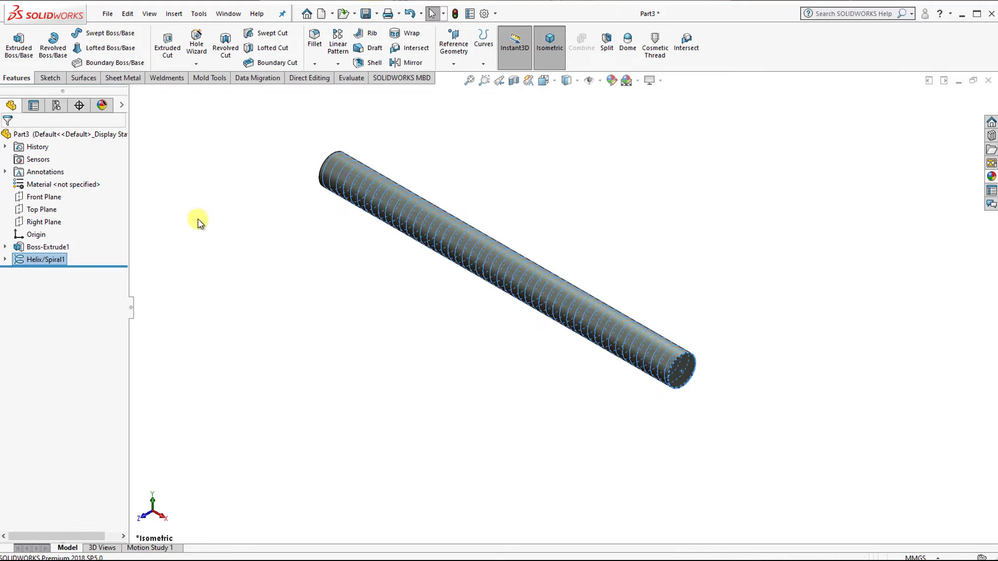
scroll(624, 332, down, 2)
scroll(467, 286, down, 1)
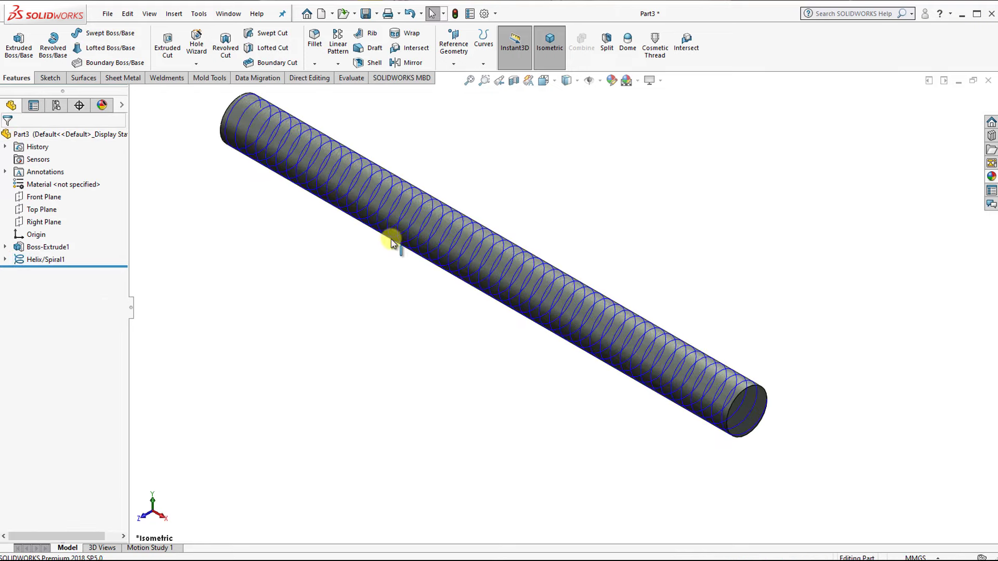
scroll(593, 322, up, 1)
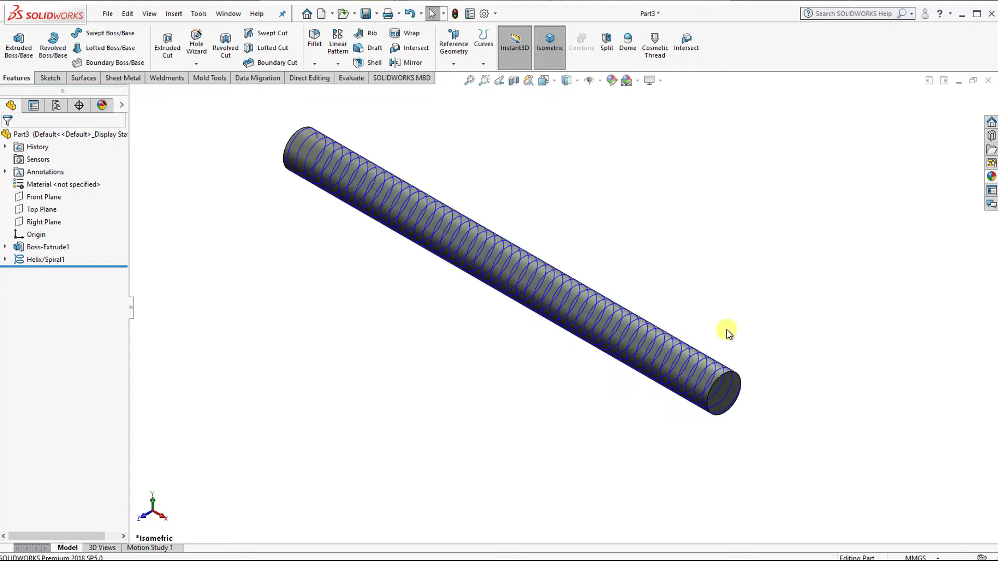
Open a new sketch on the Top Plane, viewed normal to the plane.
click(52, 210)
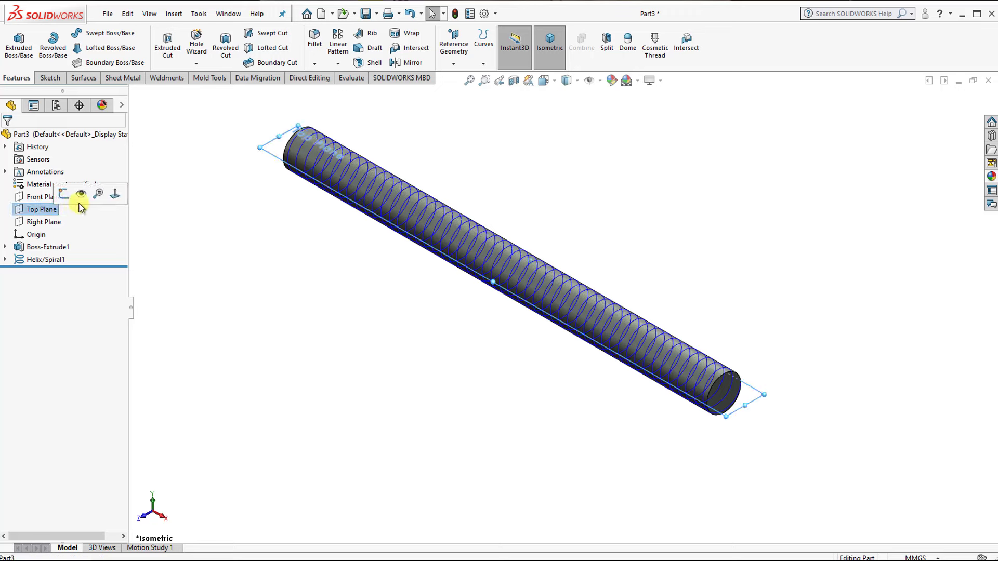
click(113, 195)
scroll(851, 258, down, 2)
scroll(817, 294, down, 2)
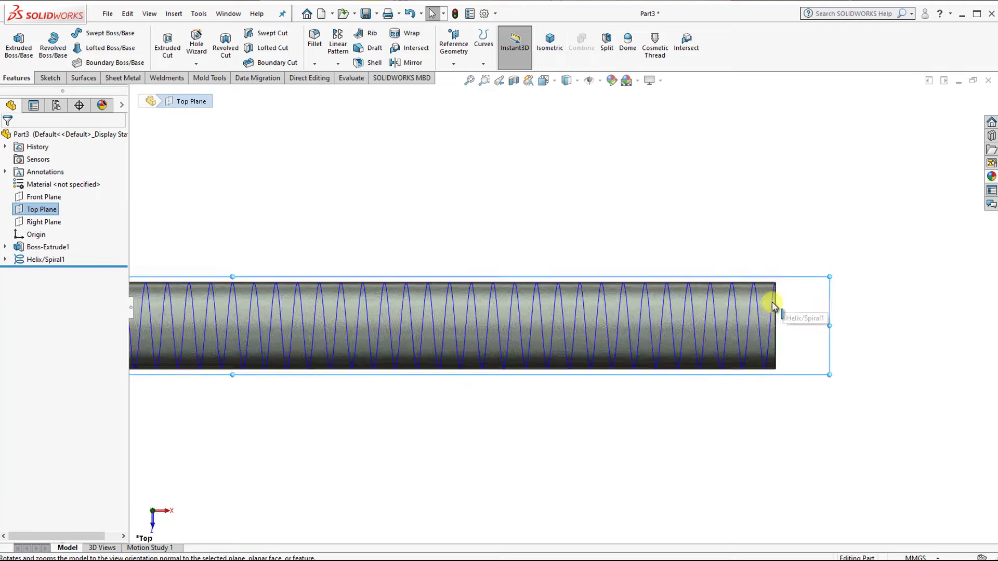
scroll(773, 305, down, 3)
right_click(57, 211)
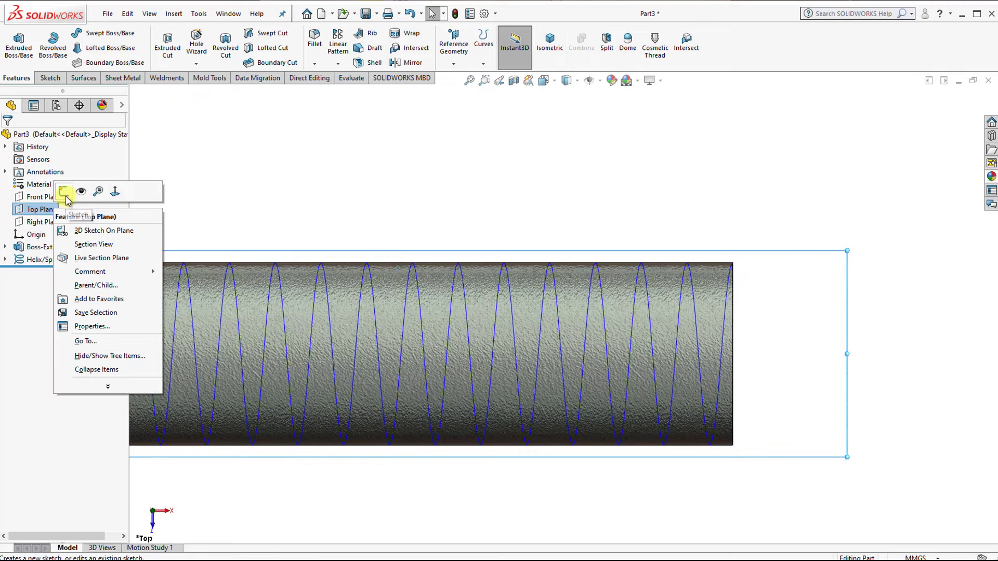
click(94, 196)
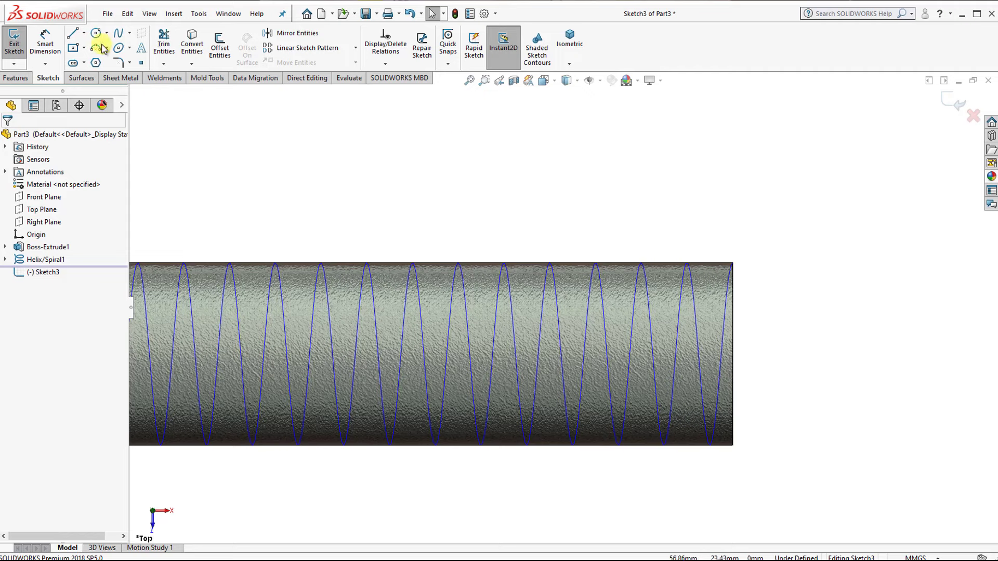
Draw a closed four-line trapezoid on the cylinder's top-right edge.
click(75, 37)
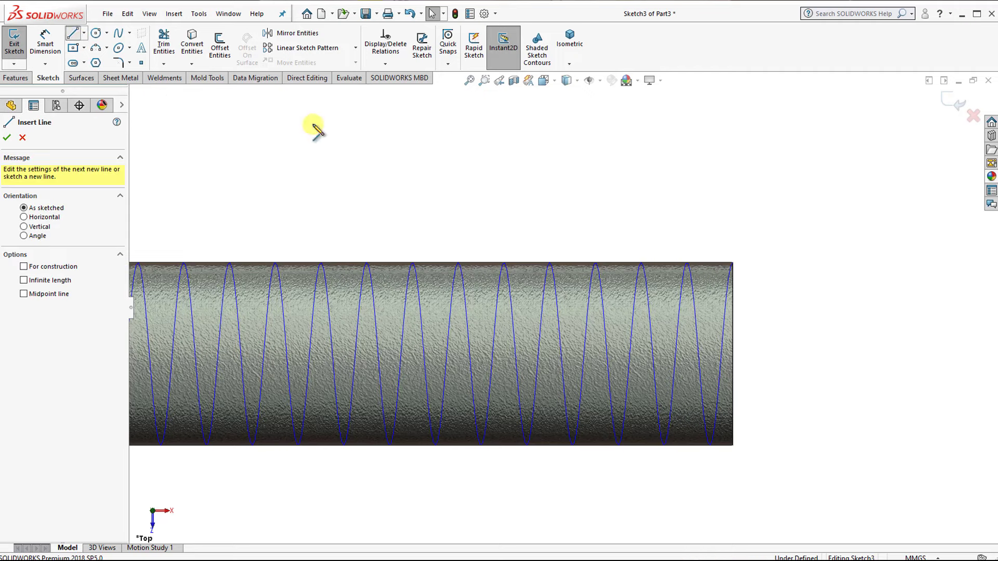
click(733, 264)
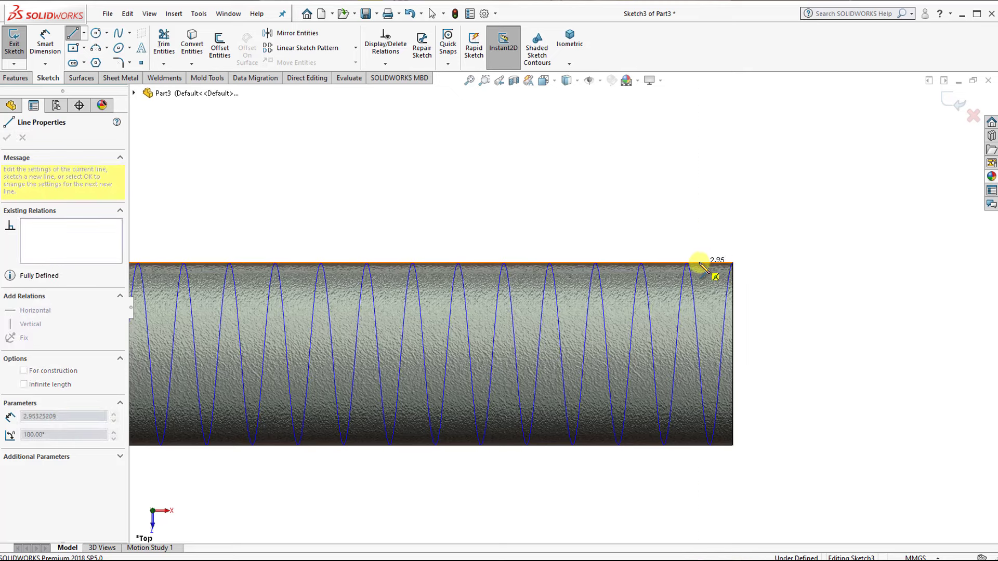
click(699, 263)
click(705, 240)
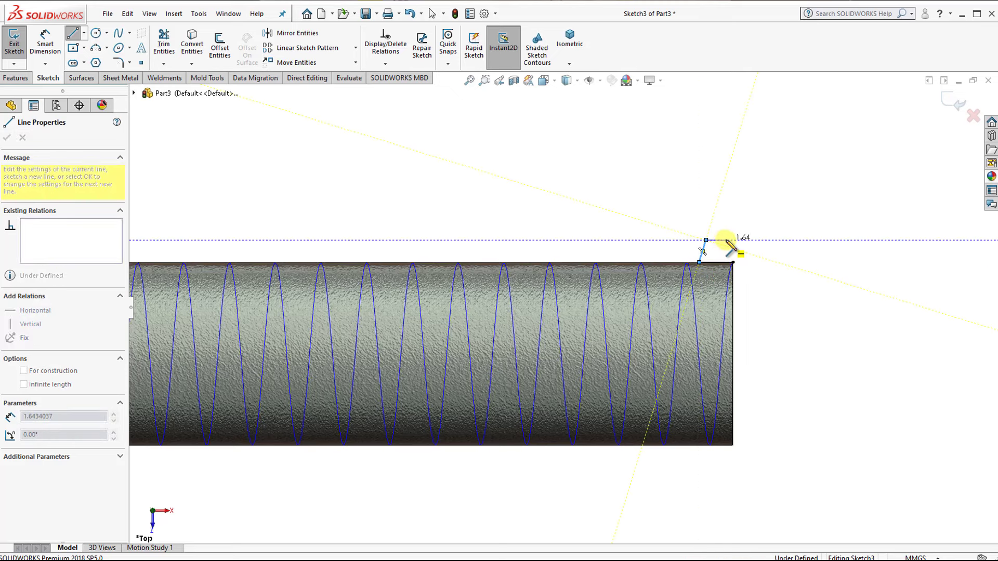
click(725, 240)
click(734, 263)
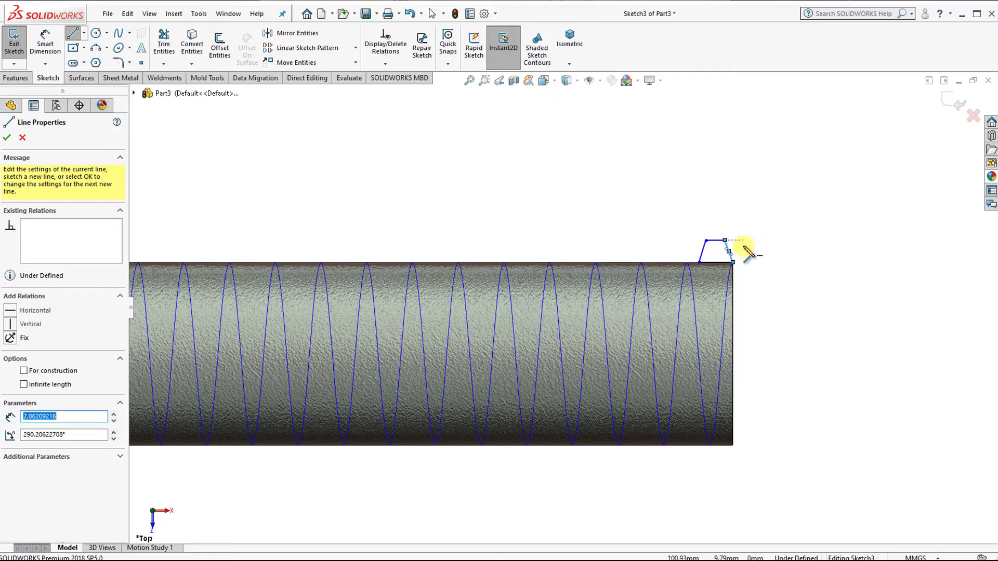
scroll(738, 260, down, 3)
Dimension the trapezoid to a 1.20 height and a 2.00 base width.
key(Escape)
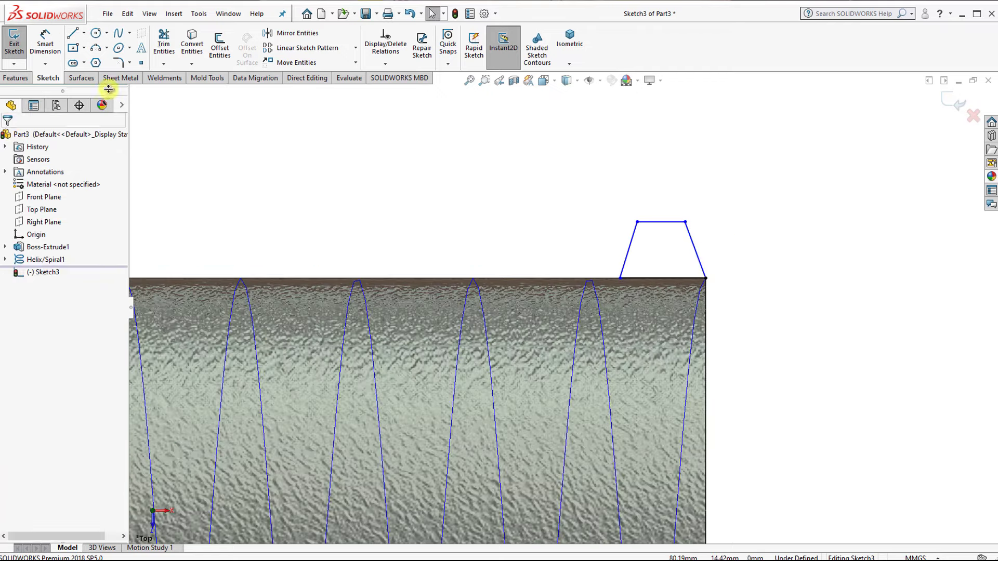
click(45, 44)
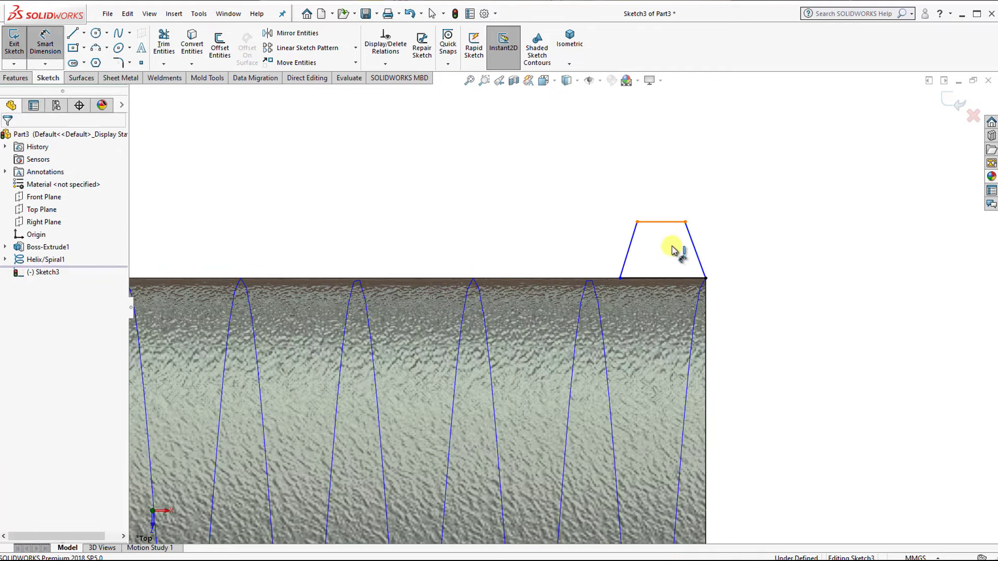
click(668, 223)
click(658, 278)
click(755, 268)
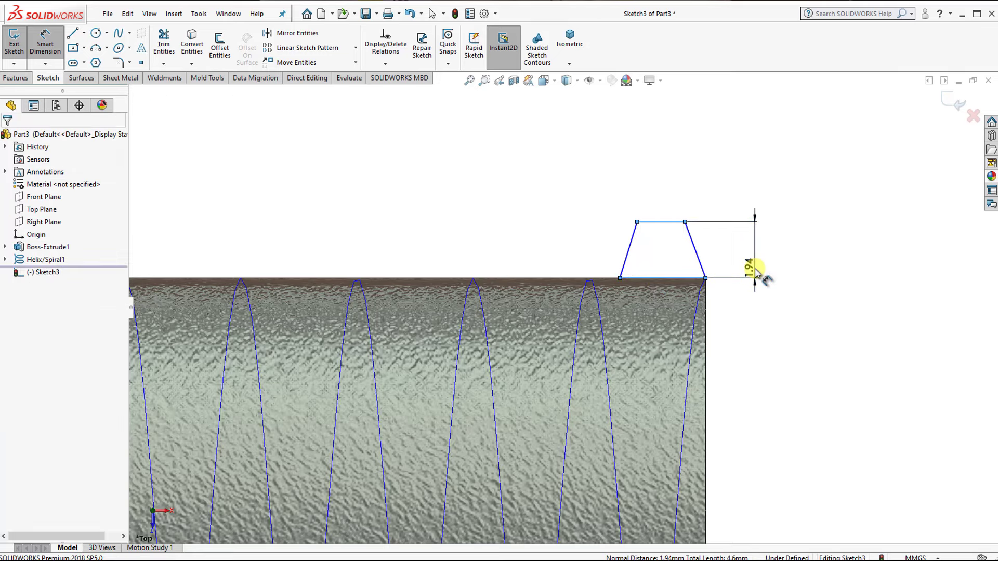
text(1.2)
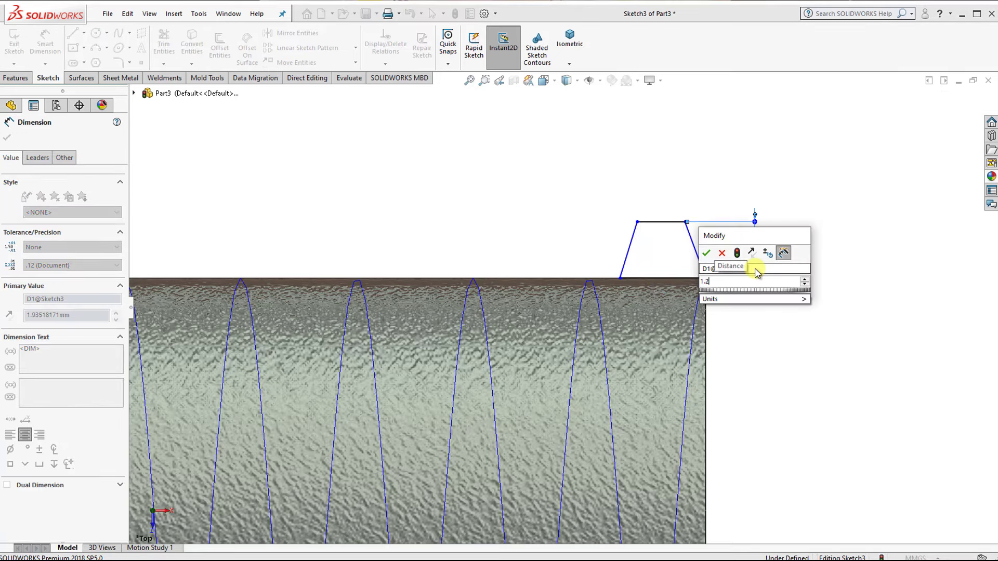
click(706, 254)
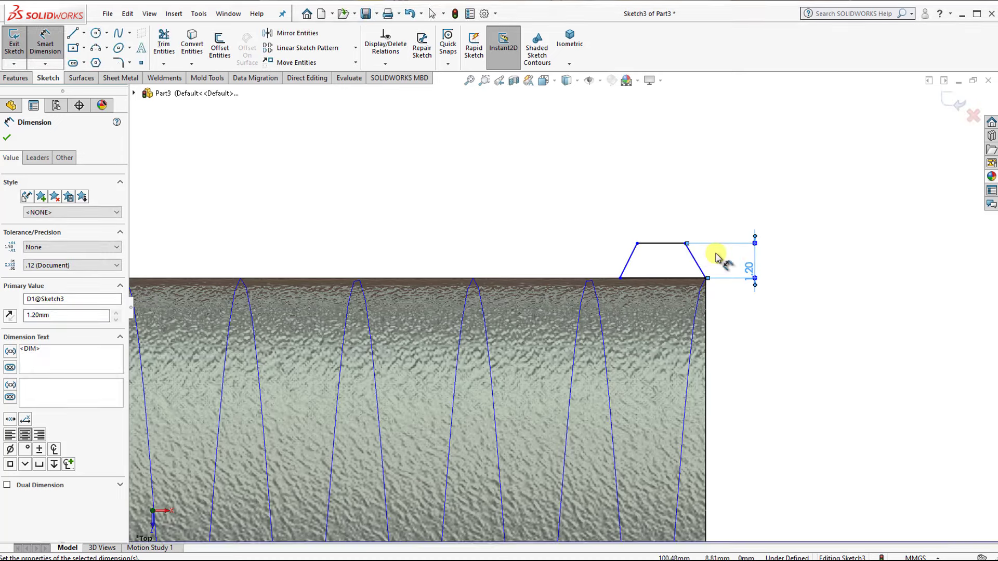
click(653, 277)
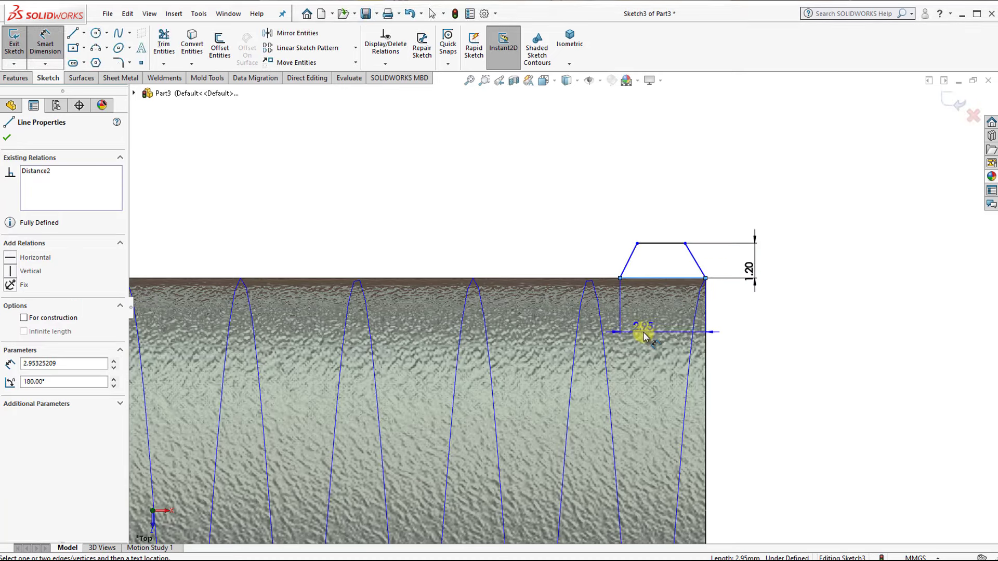
click(653, 328)
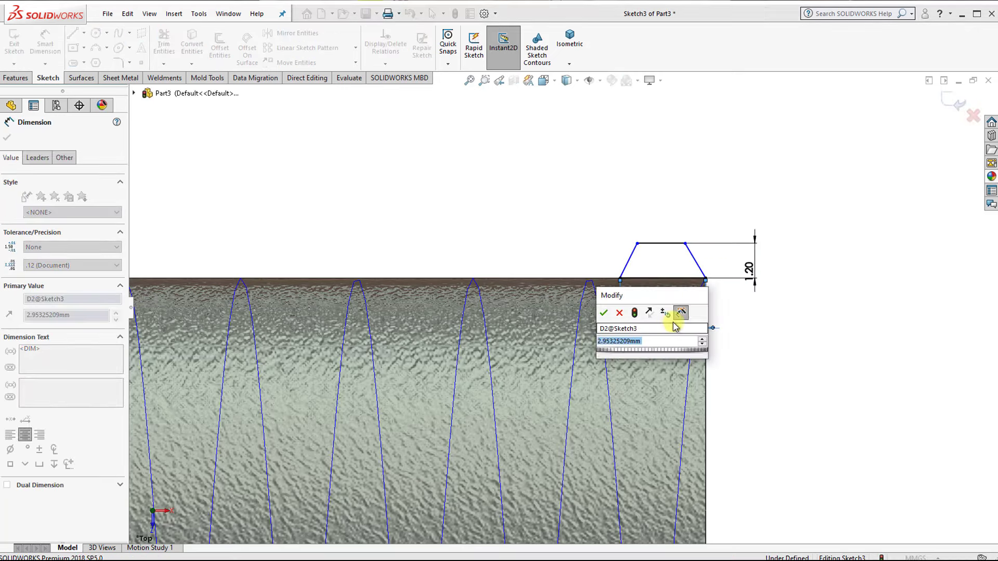
text(2)
click(604, 312)
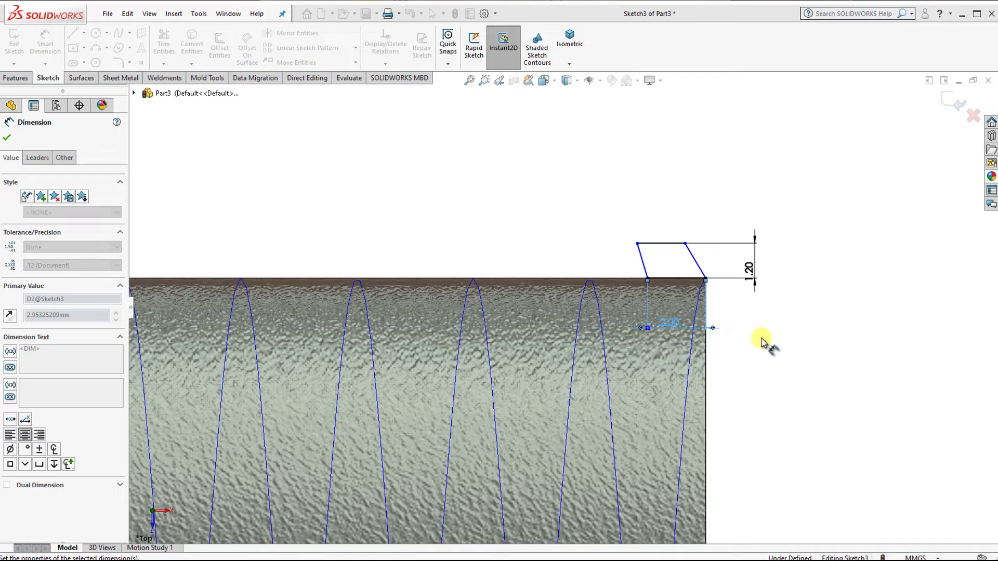
drag(669, 323, 780, 330)
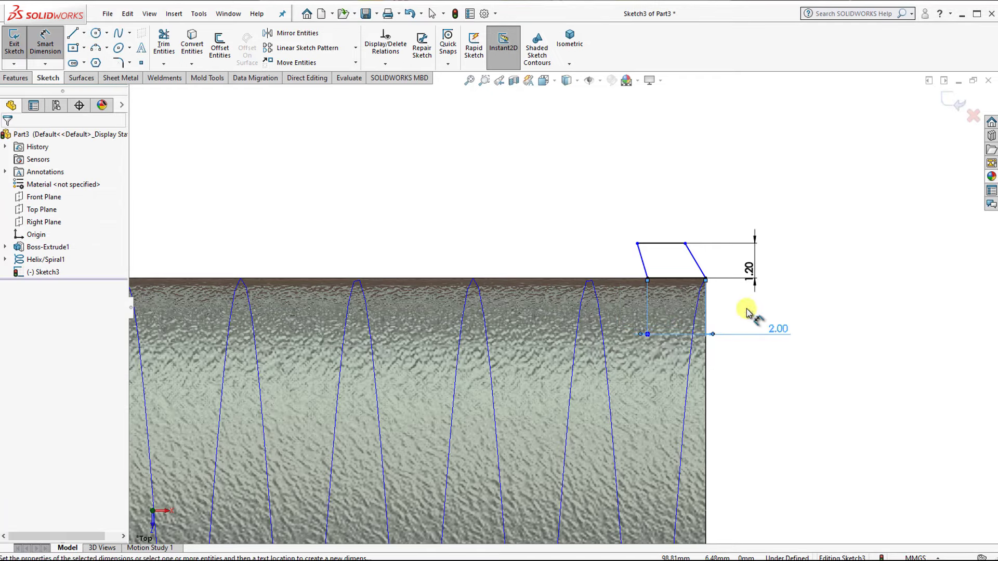
key(Escape)
Adjust the top-left corner and make the two slanted sides equal.
drag(640, 244, 654, 247)
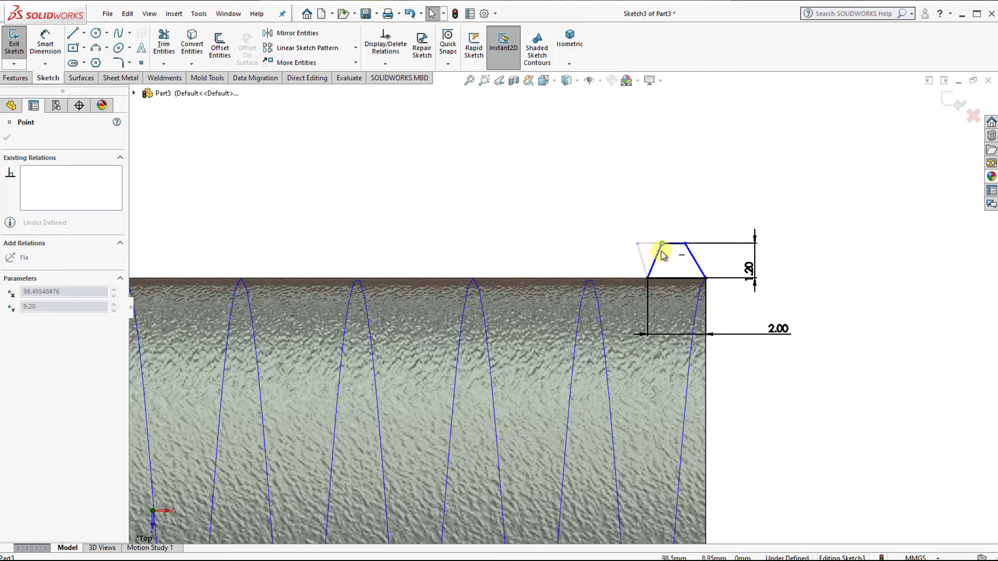
click(700, 259)
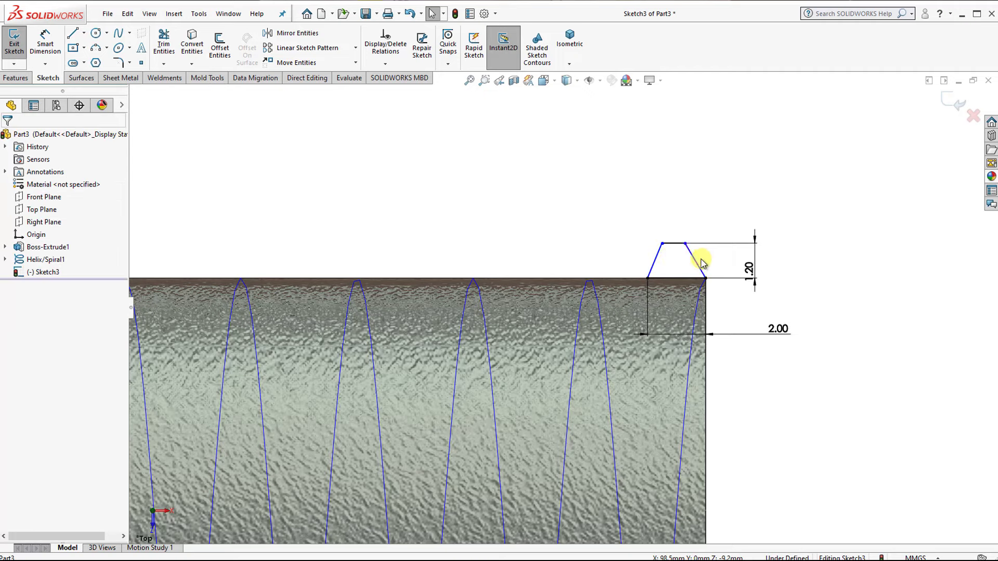
click(659, 263)
ctrl+click(692, 257)
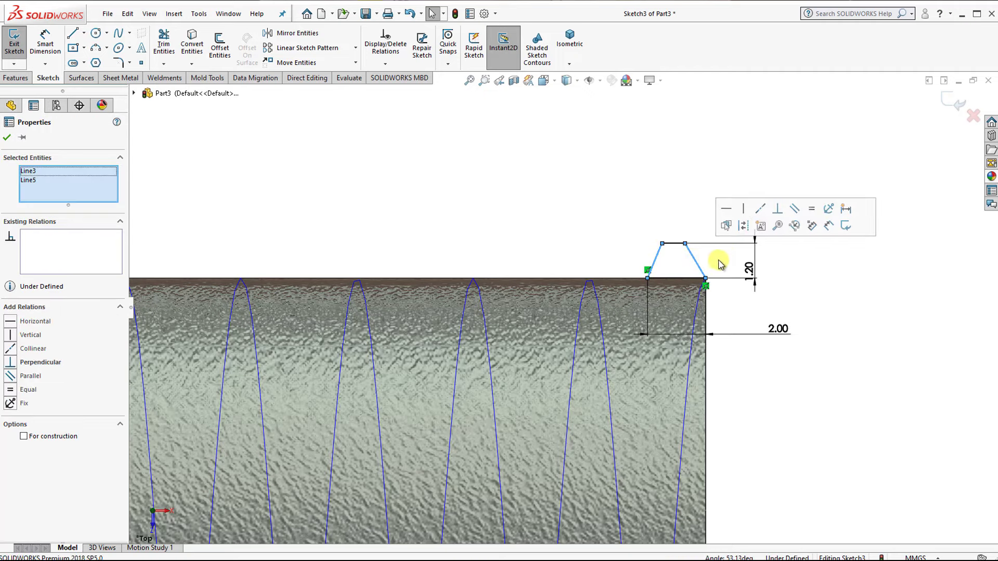
click(814, 211)
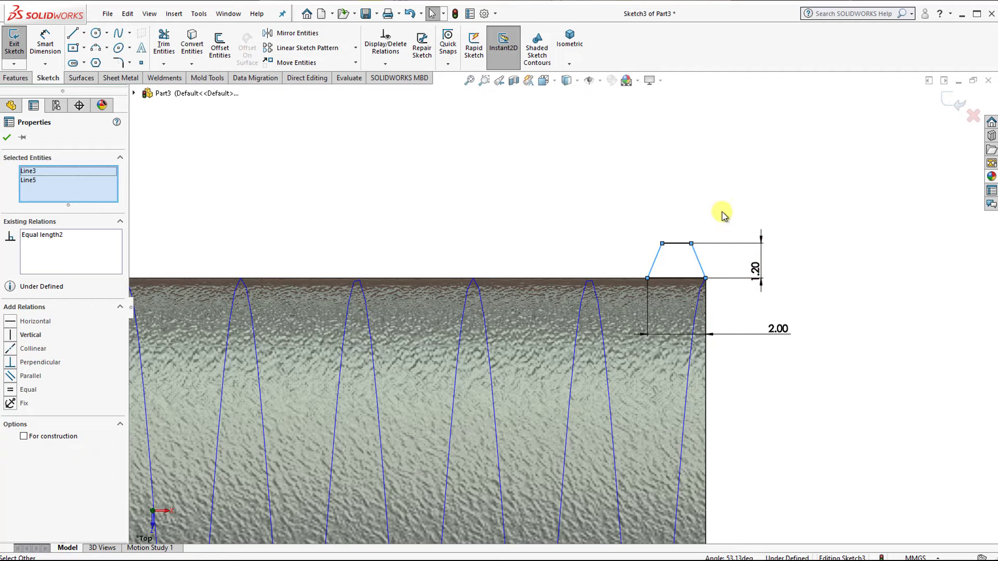
click(738, 216)
Dimension the angle between the slanted sides as 29°.
click(45, 42)
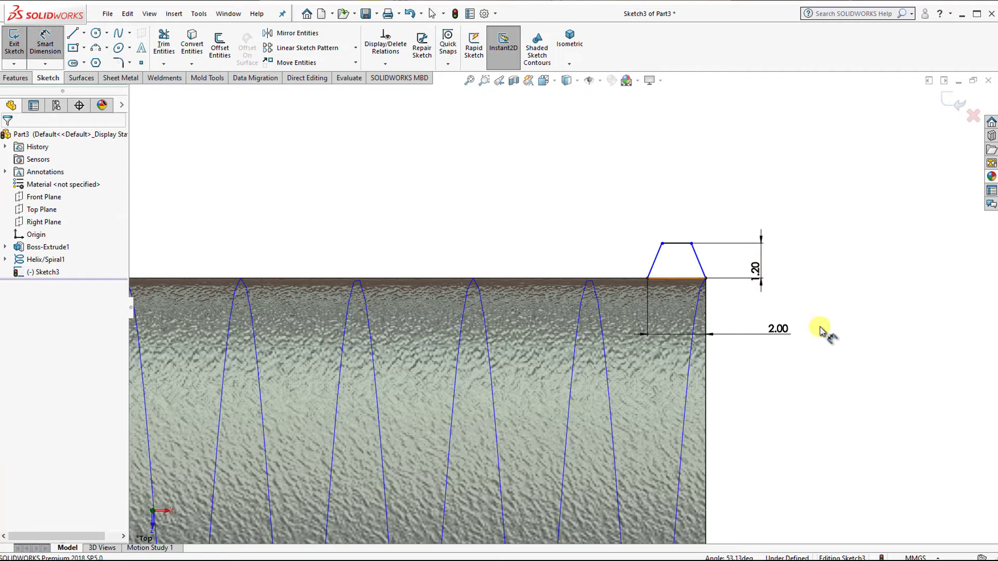
click(659, 265)
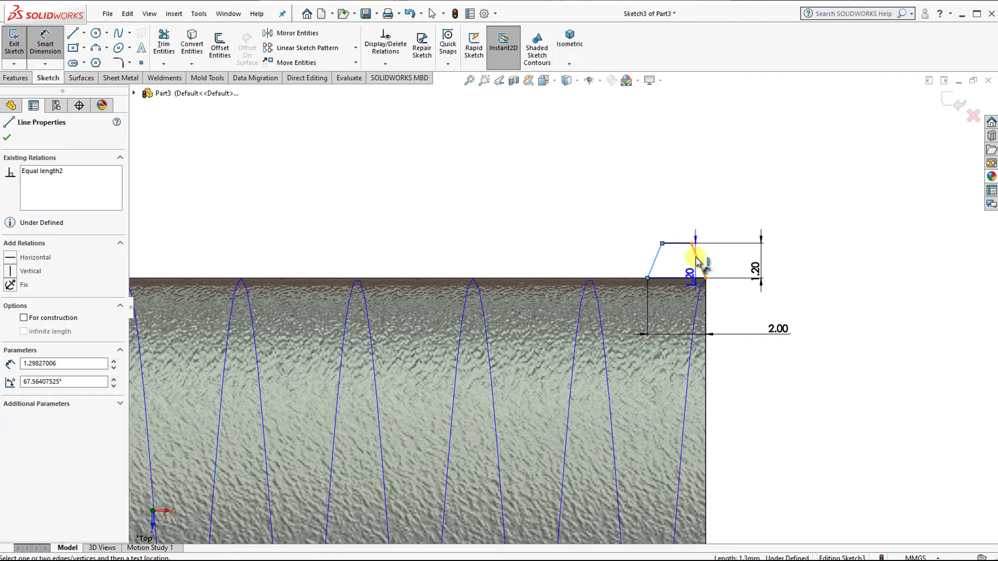
click(698, 260)
click(694, 228)
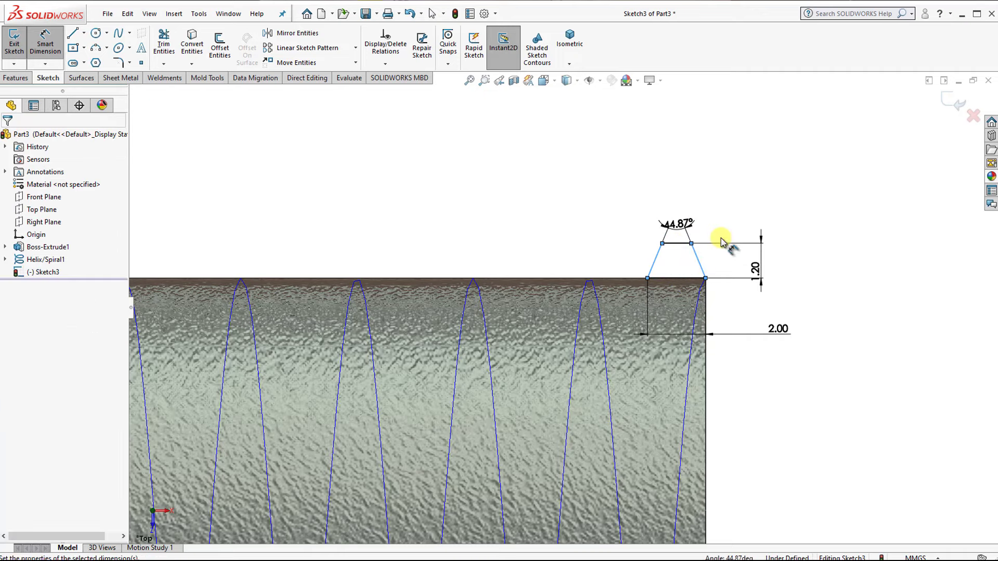
text(29)
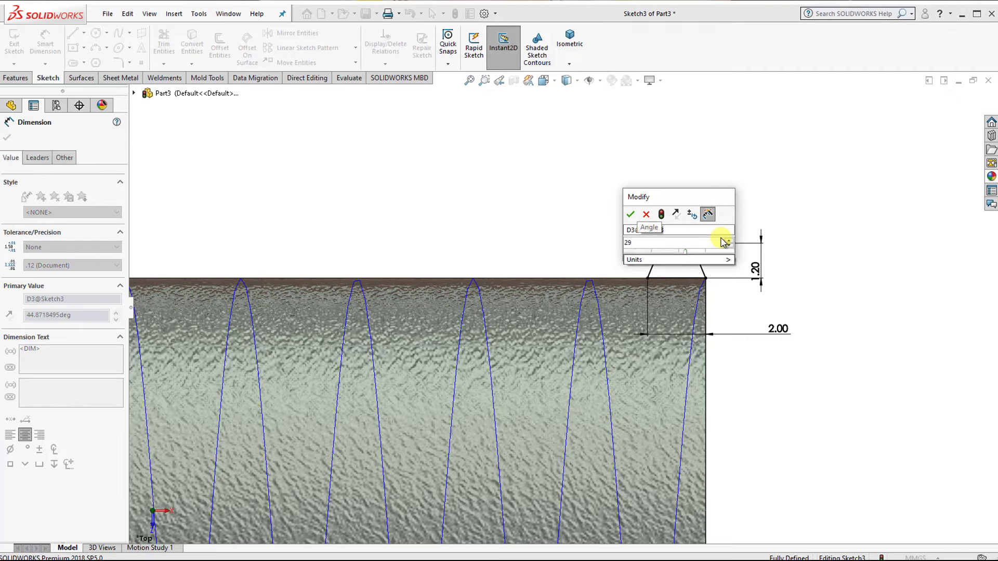
click(630, 215)
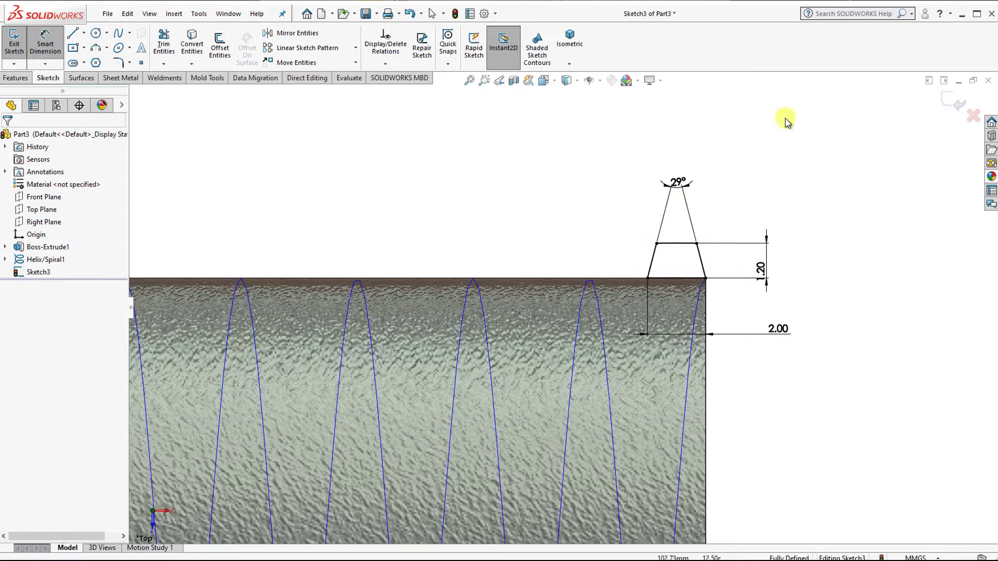
key(Escape)
Switch to the isometric view and exit the trapezoid sketch.
click(570, 39)
scroll(759, 407, down, 2)
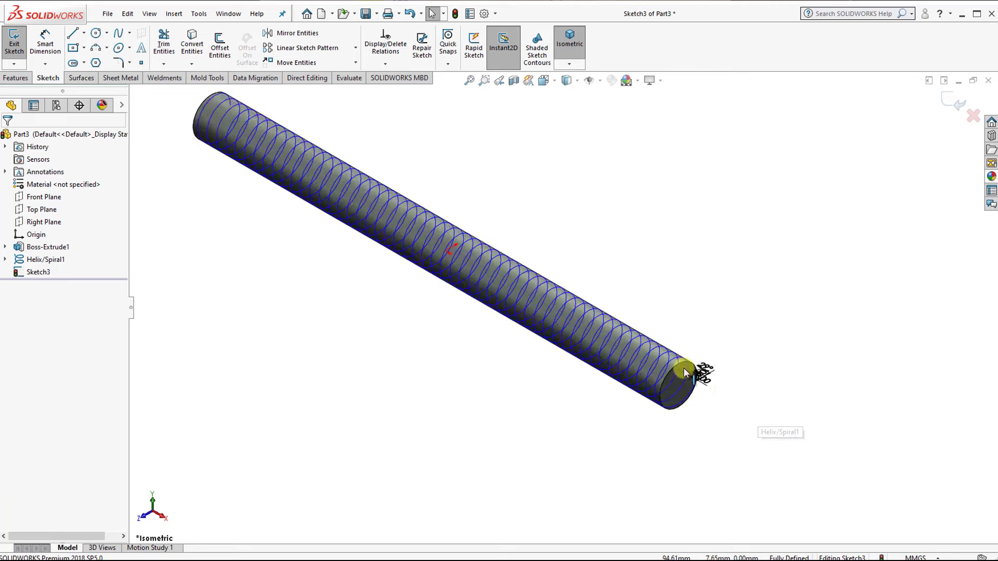
click(965, 111)
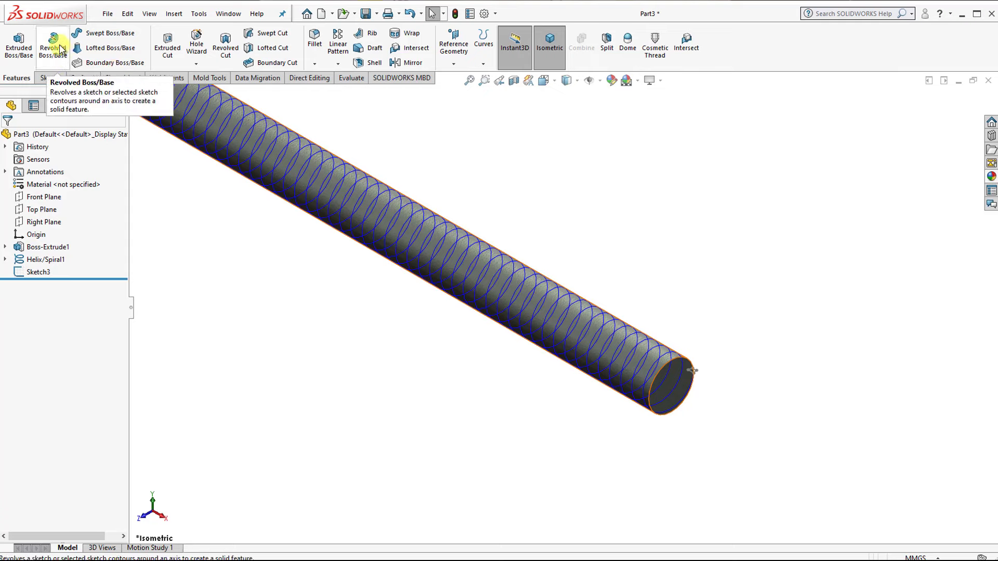
Sweep the Sketch3 profile along Helix/Spiral1 to create the thread Sweep1.
click(87, 36)
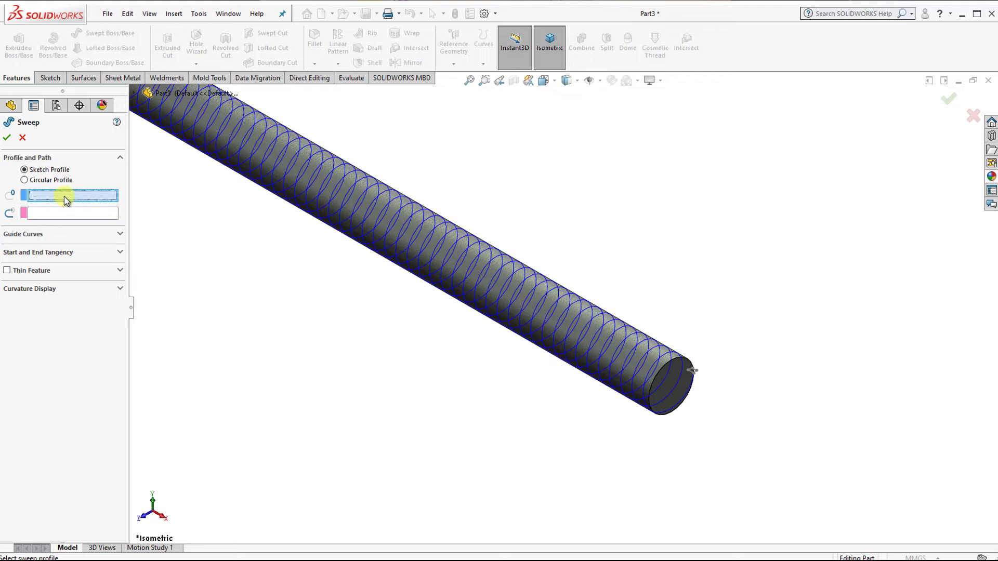
scroll(699, 369, down, 2)
scroll(674, 372, down, 3)
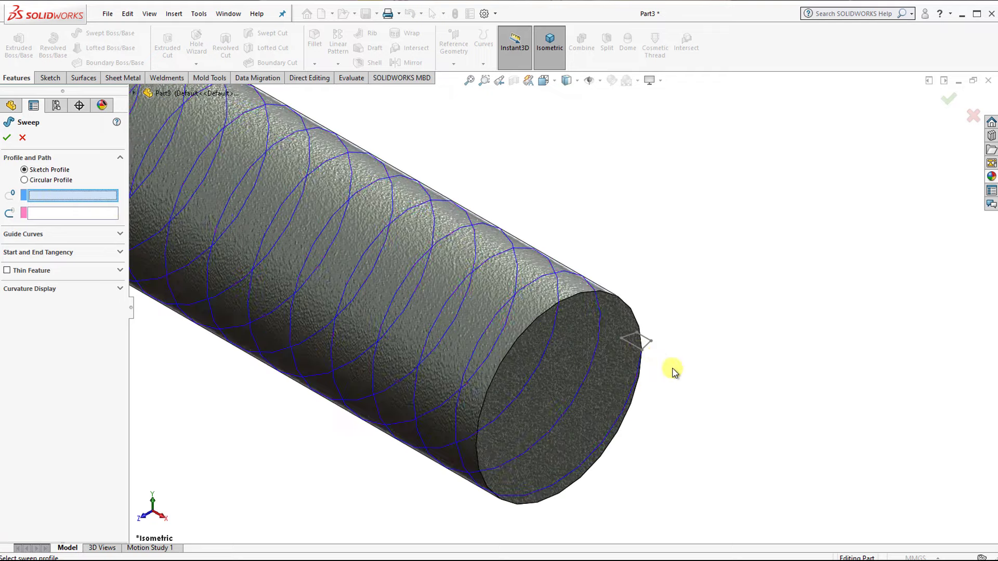
click(633, 345)
scroll(634, 346, up, 1)
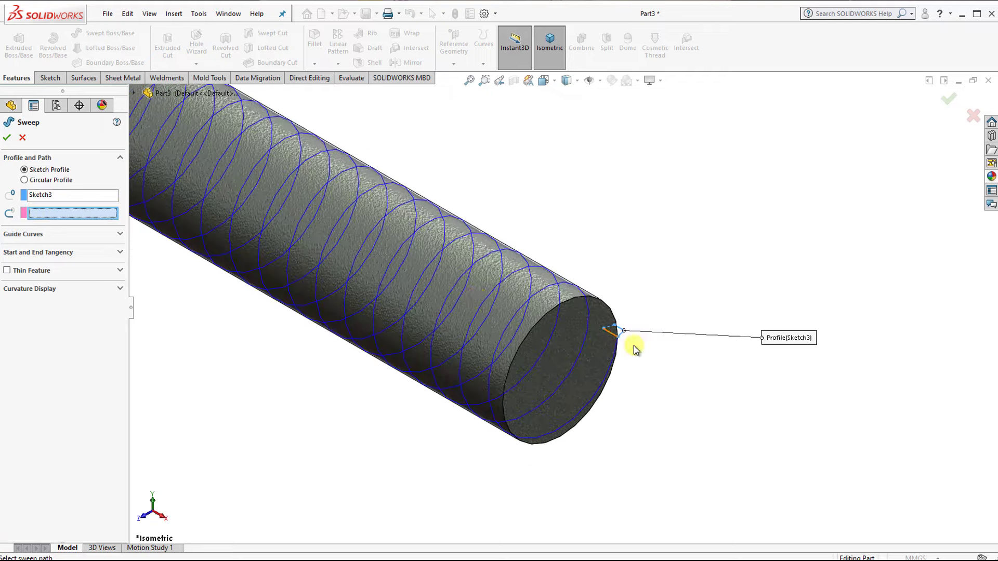
scroll(634, 345, up, 2)
scroll(619, 298, down, 2)
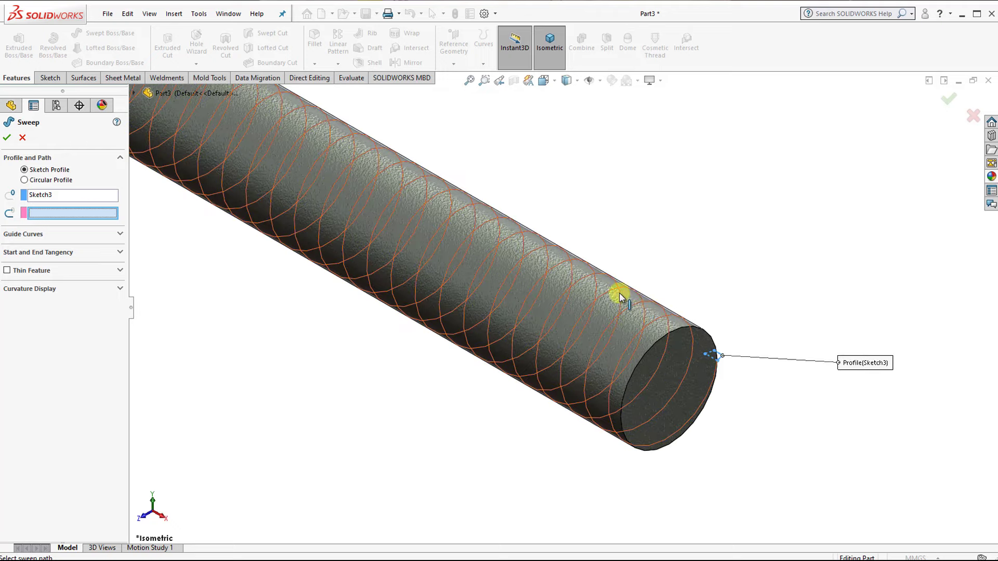
click(642, 302)
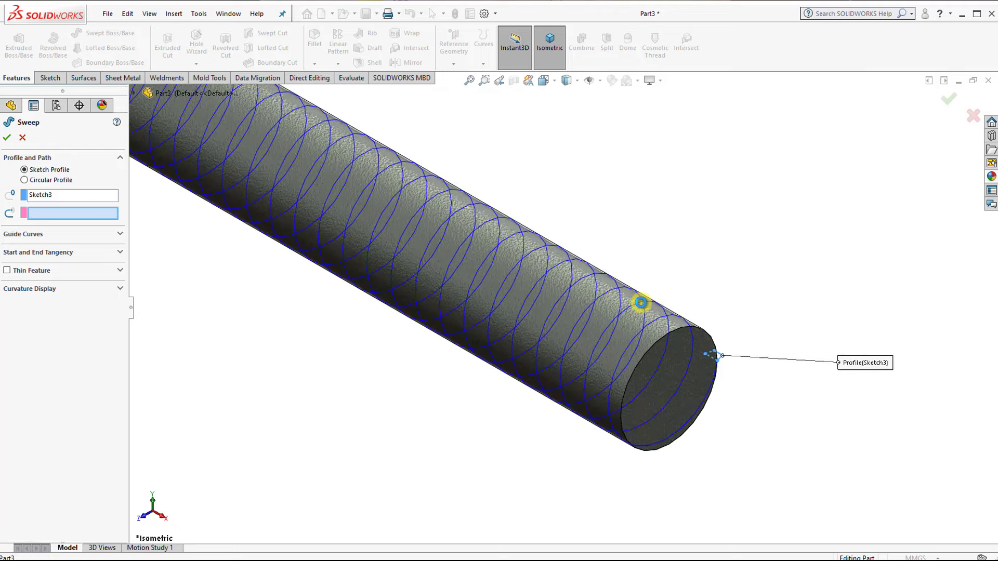
click(641, 302)
scroll(466, 252, up, 3)
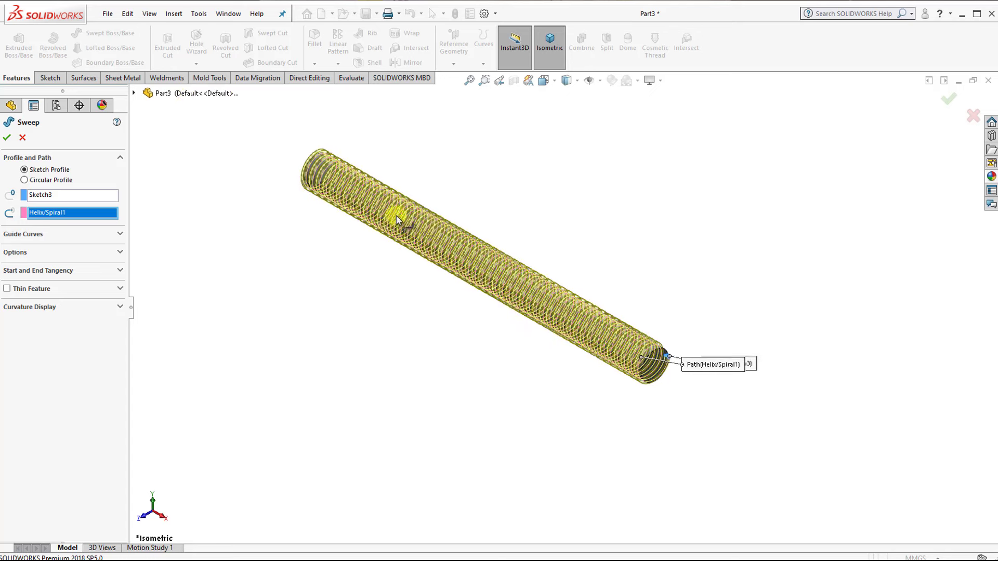
scroll(423, 223, down, 1)
scroll(482, 257, down, 2)
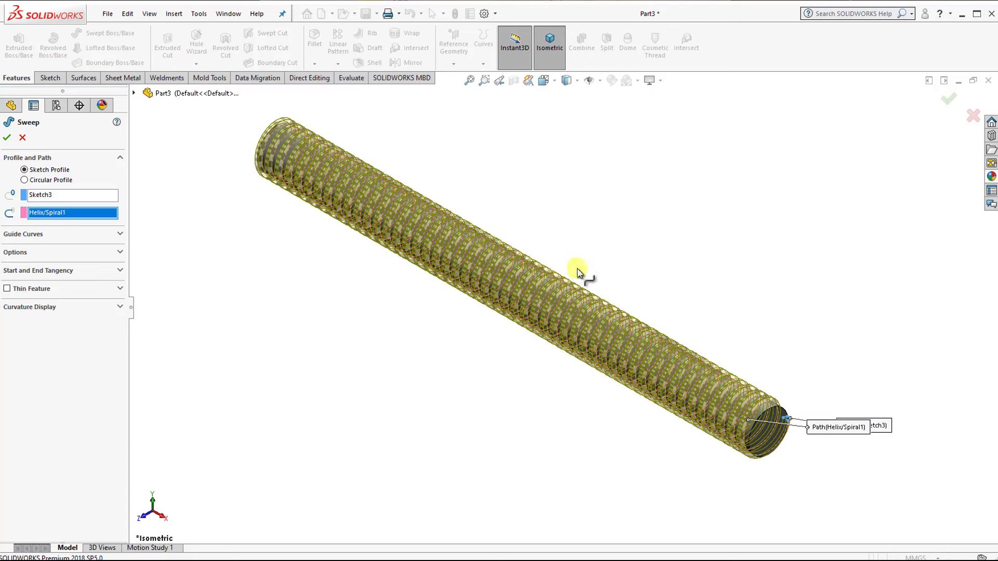
key(Return)
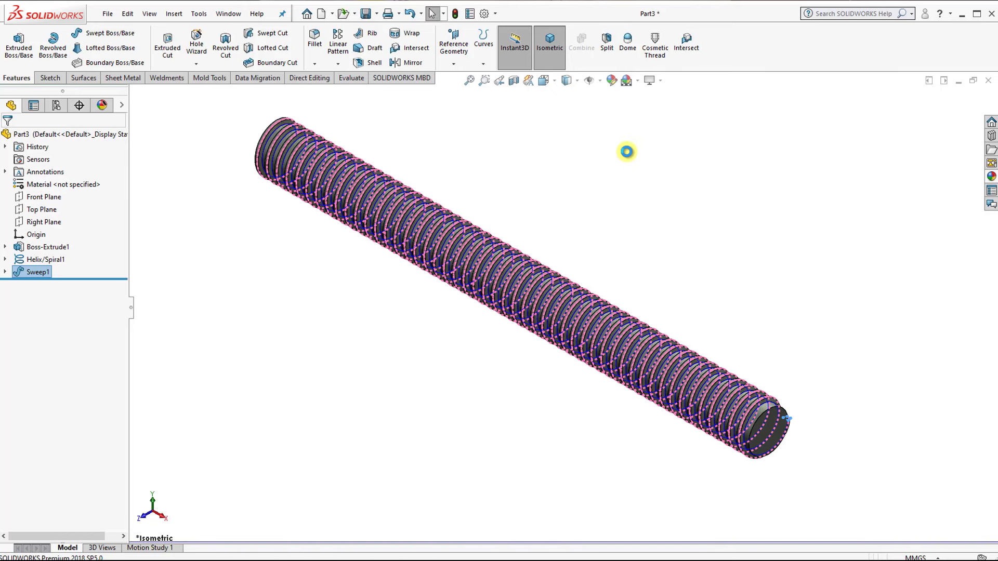
Hide the helix curves and save the part as 'Lead' in the Lead Screw folder.
click(594, 93)
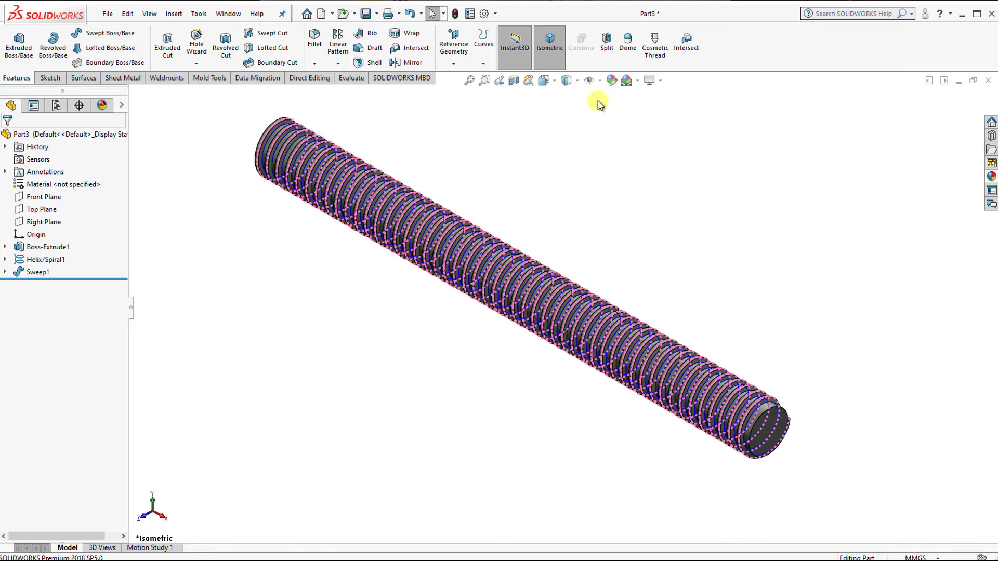
click(592, 82)
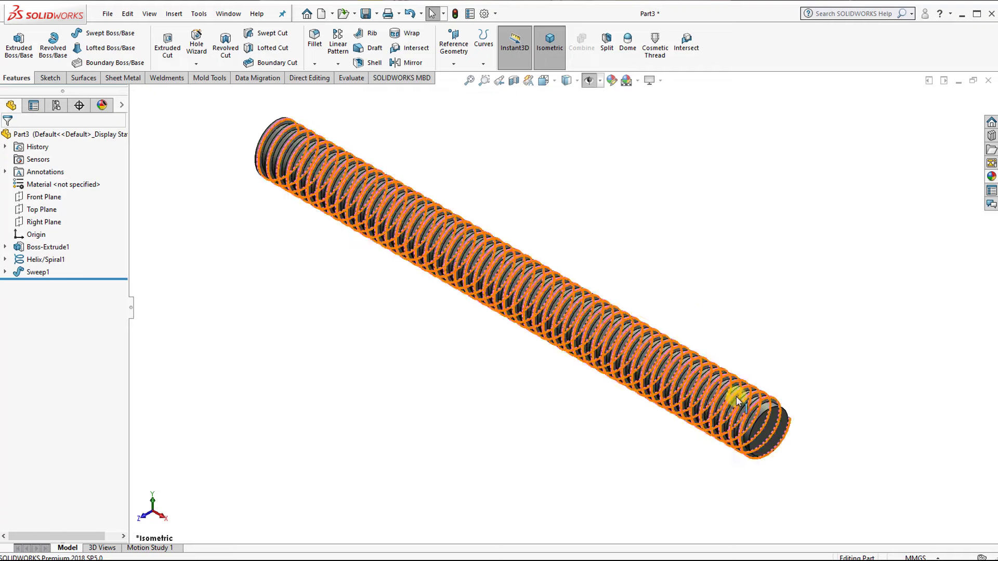
mouse_move(815, 422)
middle_down()
mouse_move(795, 280)
mouse_move(822, 388)
middle_up()
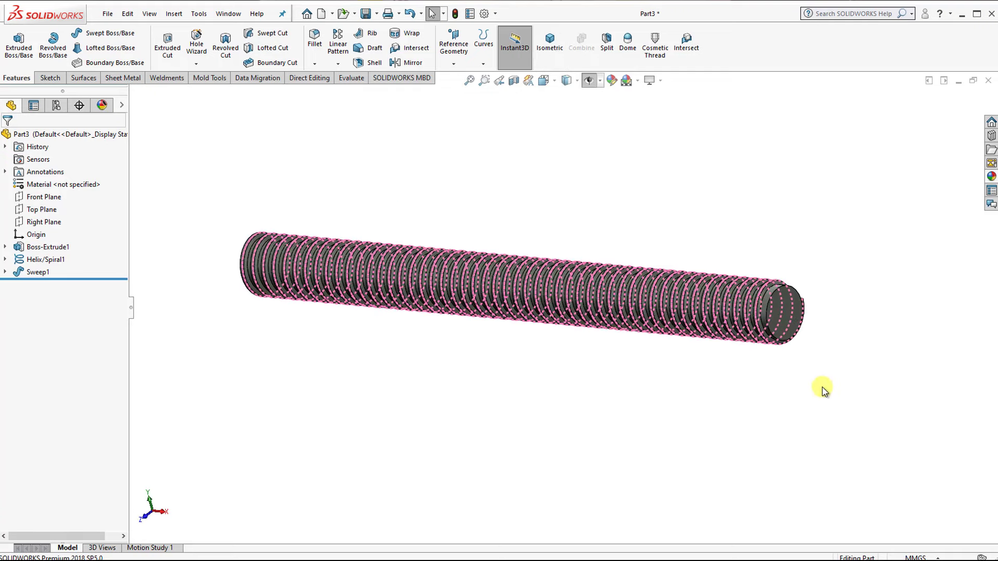
click(562, 55)
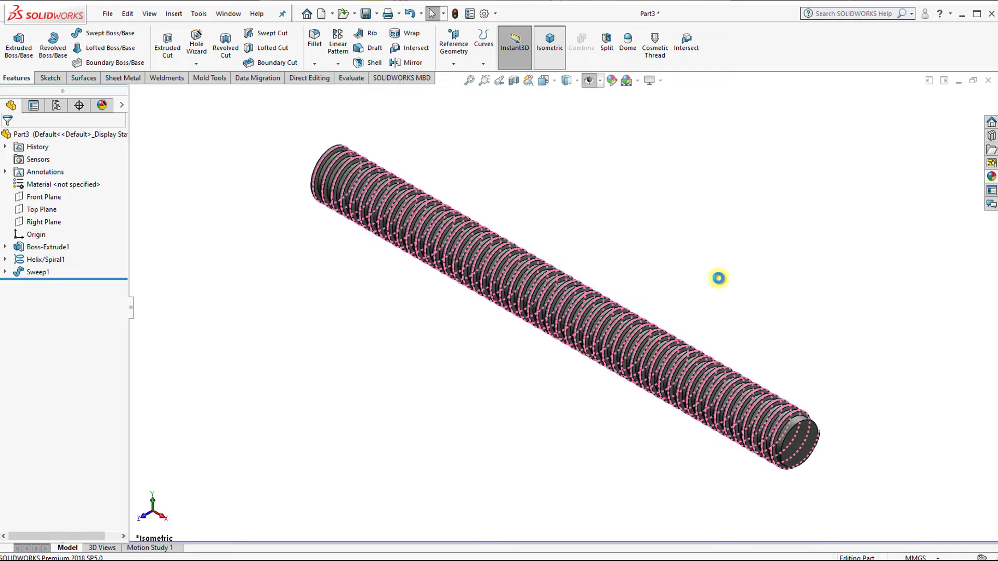
key(ctrl+s)
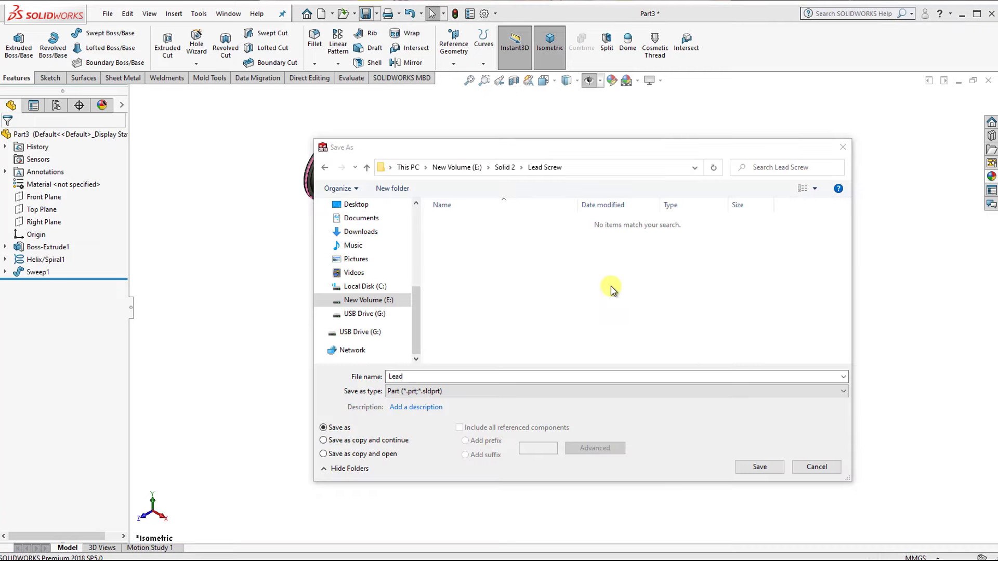
click(760, 468)
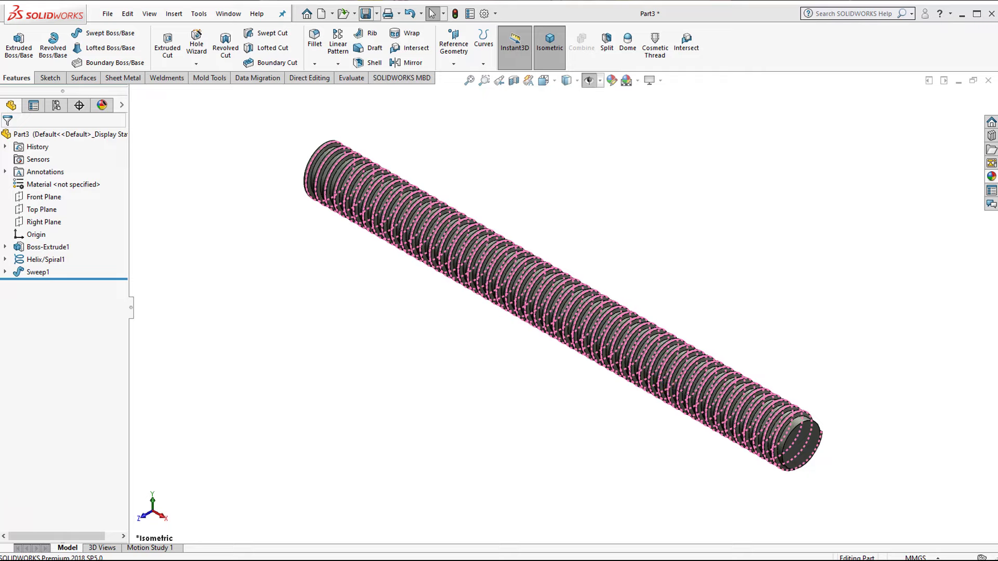
Hide the helix curves and orbit the rod to inspect its end.
click(589, 80)
scroll(733, 369, down, 3)
middle_drag(757, 396, 751, 446)
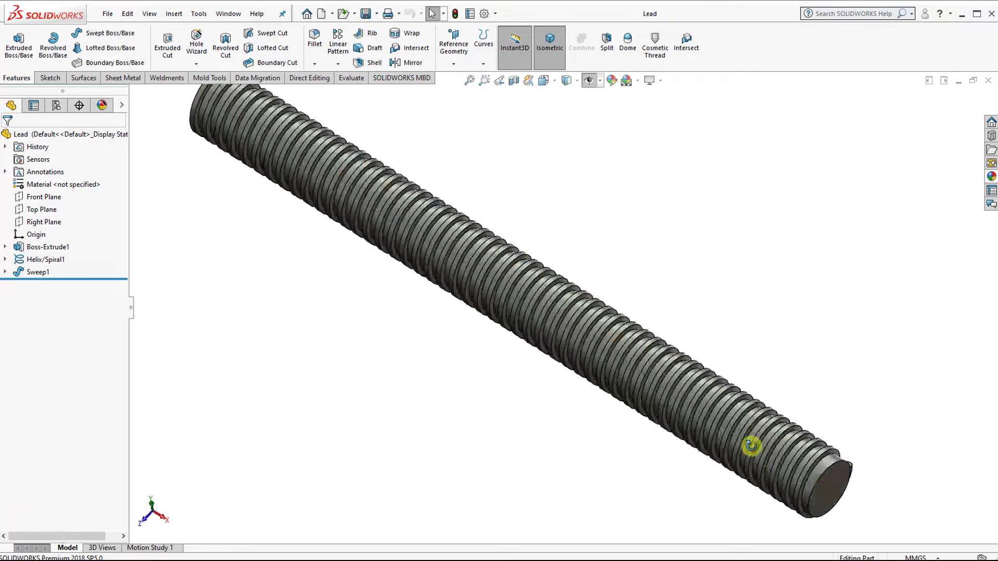
scroll(751, 446, down, 1)
scroll(828, 456, down, 2)
scroll(775, 452, down, 3)
scroll(684, 423, down, 1)
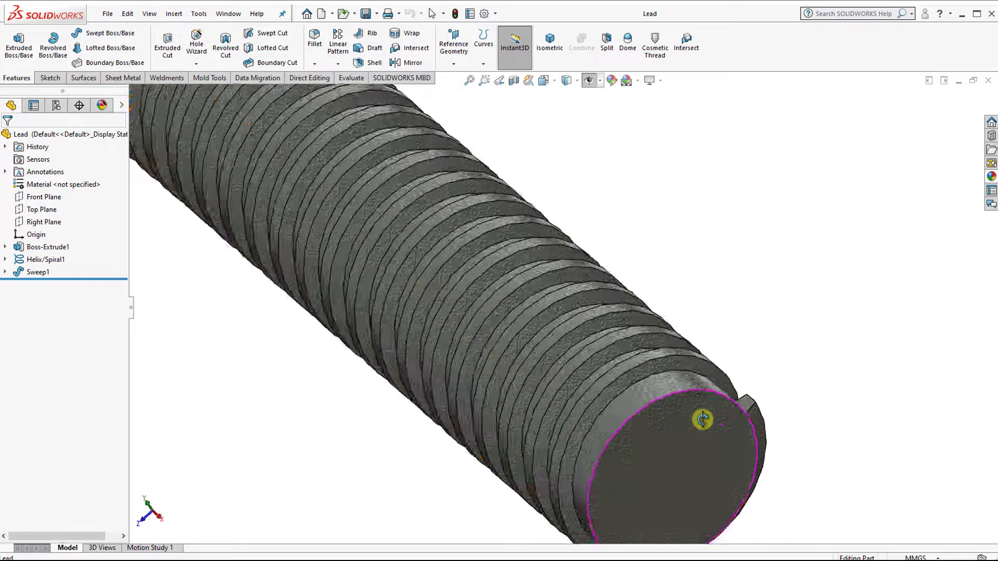
scroll(490, 278, up, 3)
scroll(390, 216, up, 2)
scroll(374, 192, up, 1)
scroll(439, 207, down, 3)
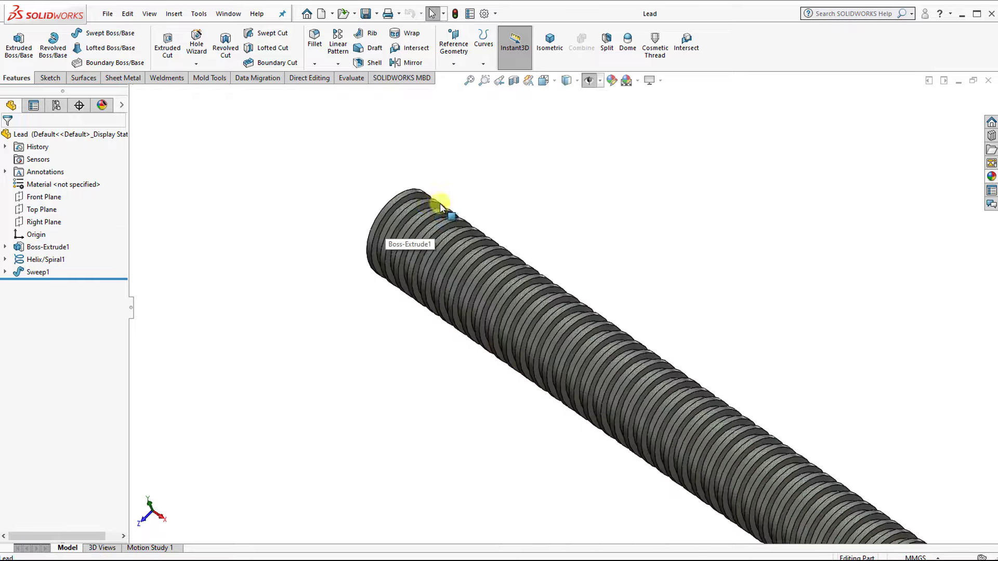
mouse_move(440, 207)
middle_down()
mouse_move(475, 222)
mouse_move(462, 229)
middle_up()
scroll(681, 310, up, 3)
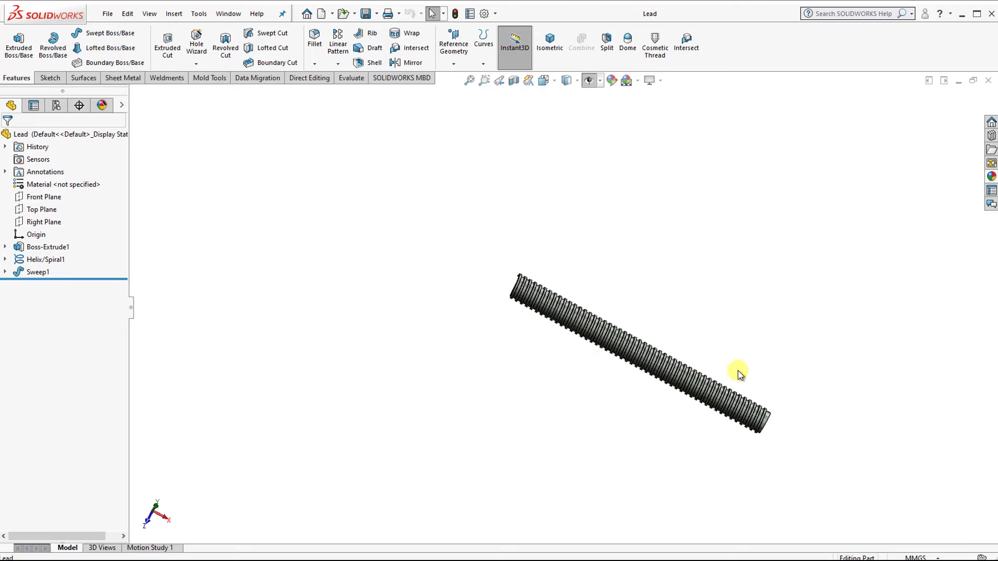
scroll(737, 372, down, 1)
Edit Helix/Spiral1 to a 195 mm height and inspect the shortened thread.
click(36, 259)
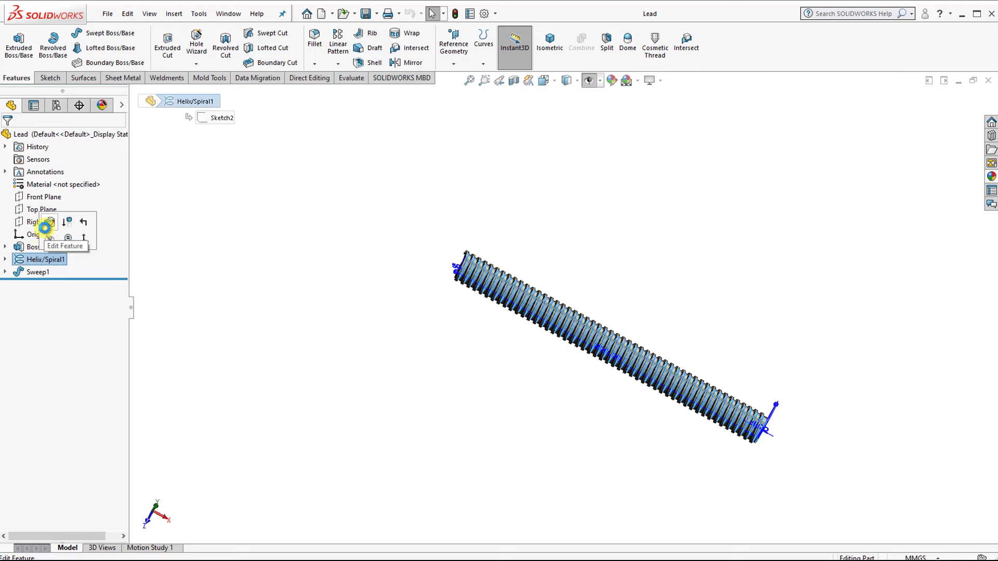
click(50, 222)
text(195)
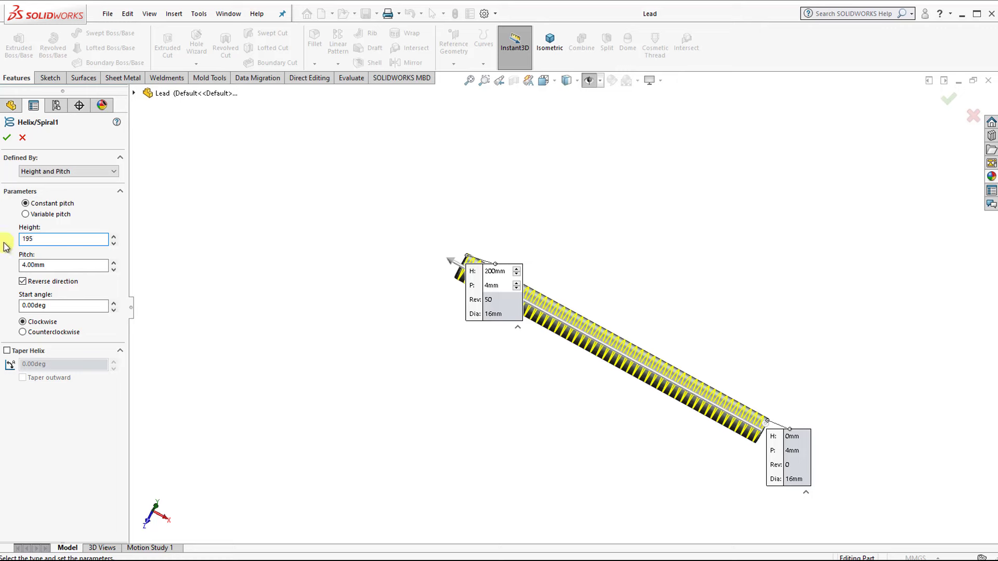
key(Return)
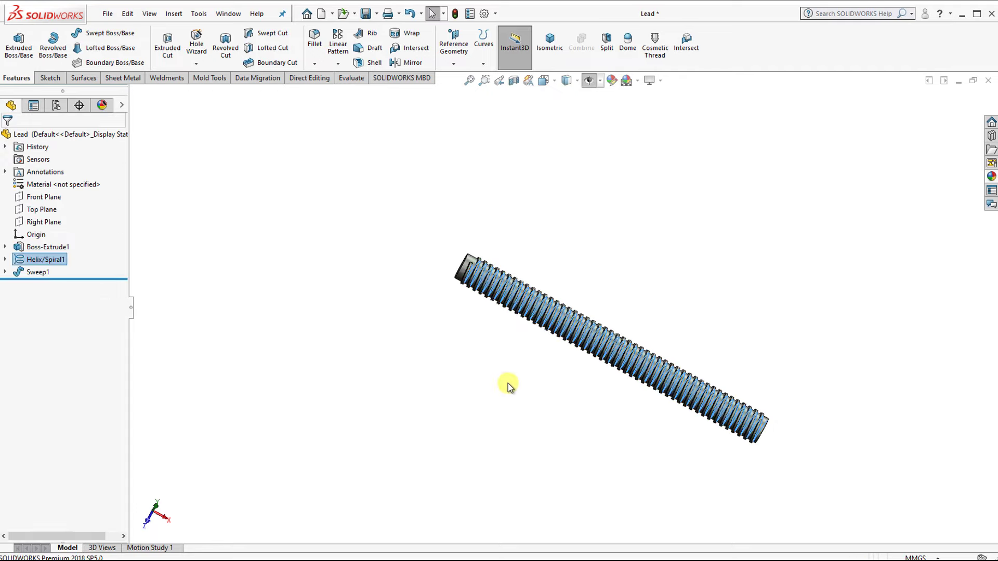
mouse_move(508, 367)
middle_down()
mouse_move(519, 259)
mouse_move(668, 389)
middle_up()
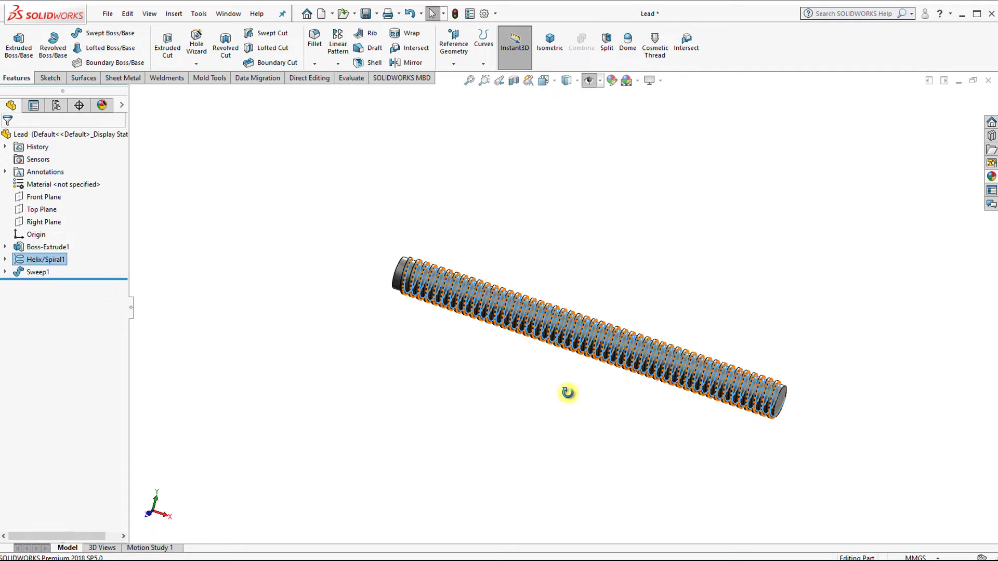
mouse_move(567, 393)
middle_down()
mouse_move(559, 314)
mouse_move(597, 367)
mouse_move(525, 346)
mouse_move(525, 376)
middle_up()
Start a sketch on the rod's end face and draw a circle centred on its axis.
click(666, 463)
click(457, 330)
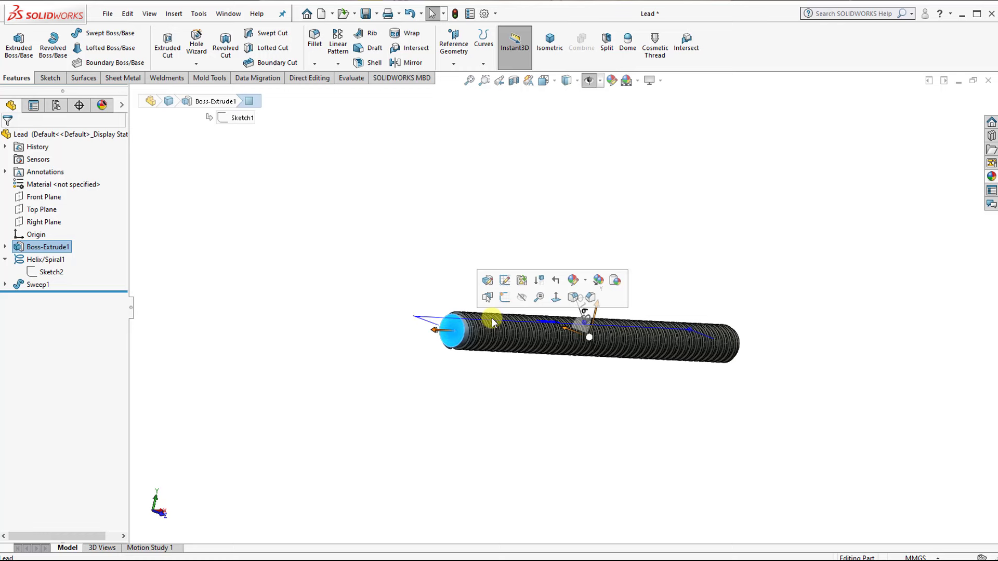
click(555, 298)
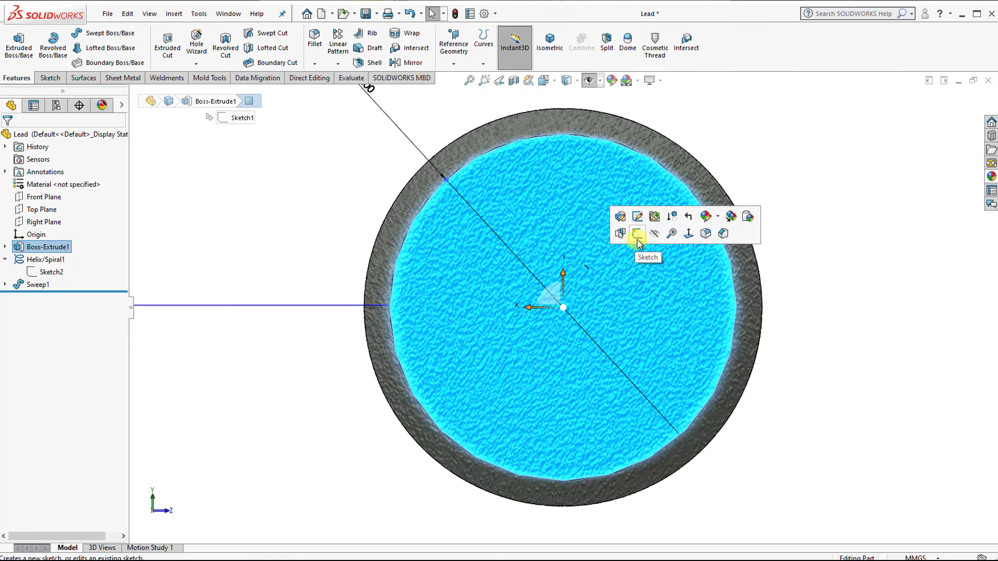
click(638, 237)
click(84, 50)
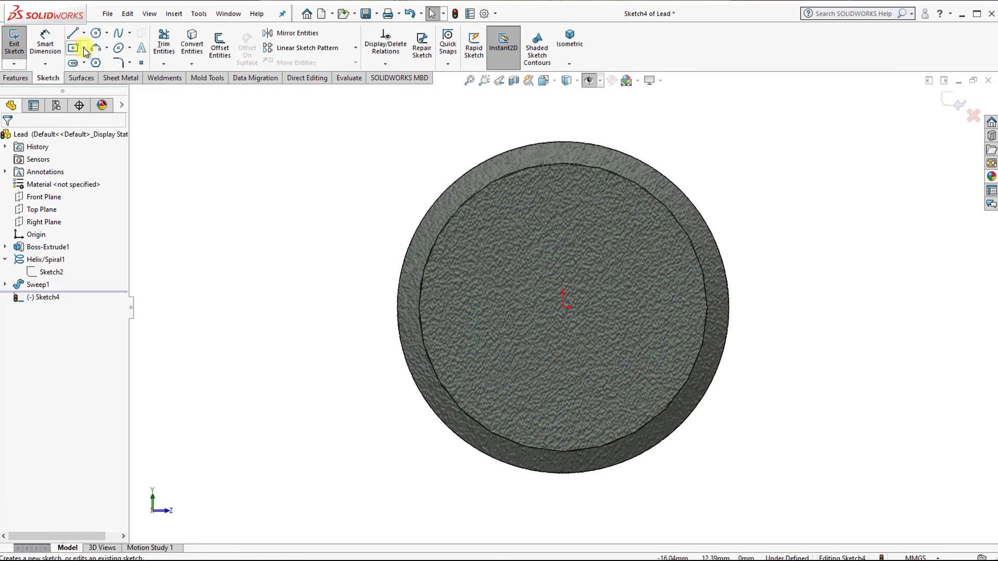
click(95, 34)
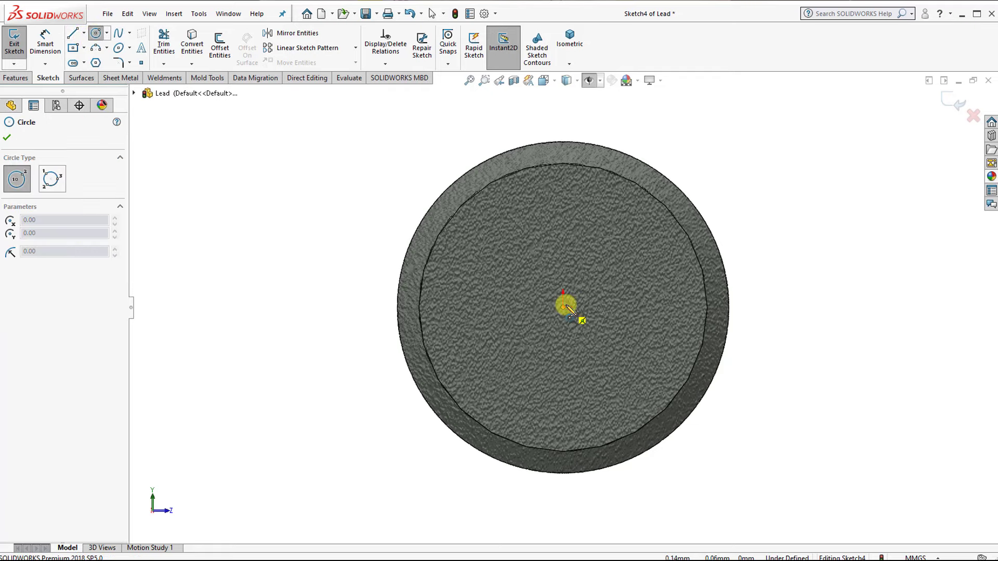
drag(565, 306, 533, 199)
key(Escape)
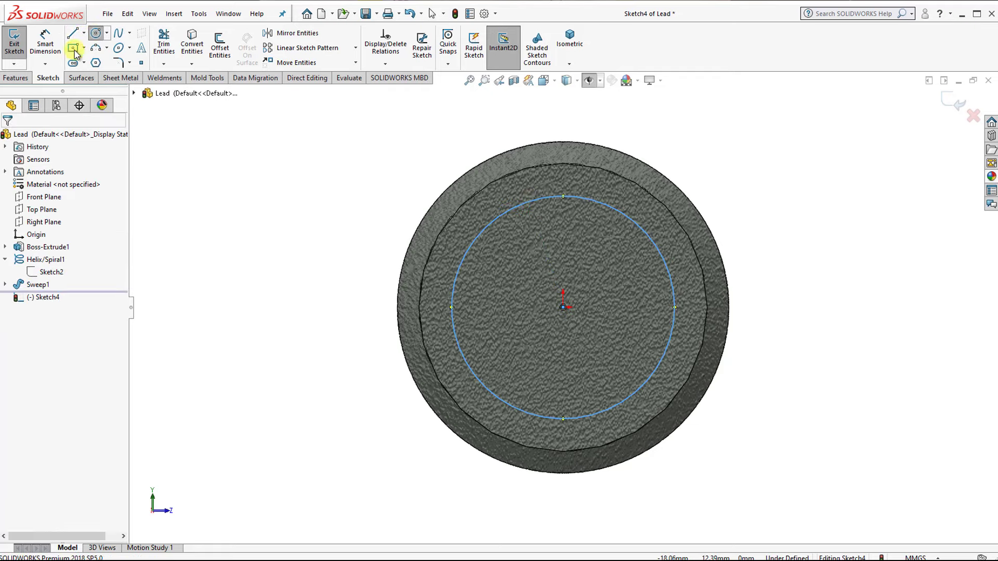
Dimension the circle to a 12 mm diameter and switch to the isometric view.
click(45, 43)
click(454, 271)
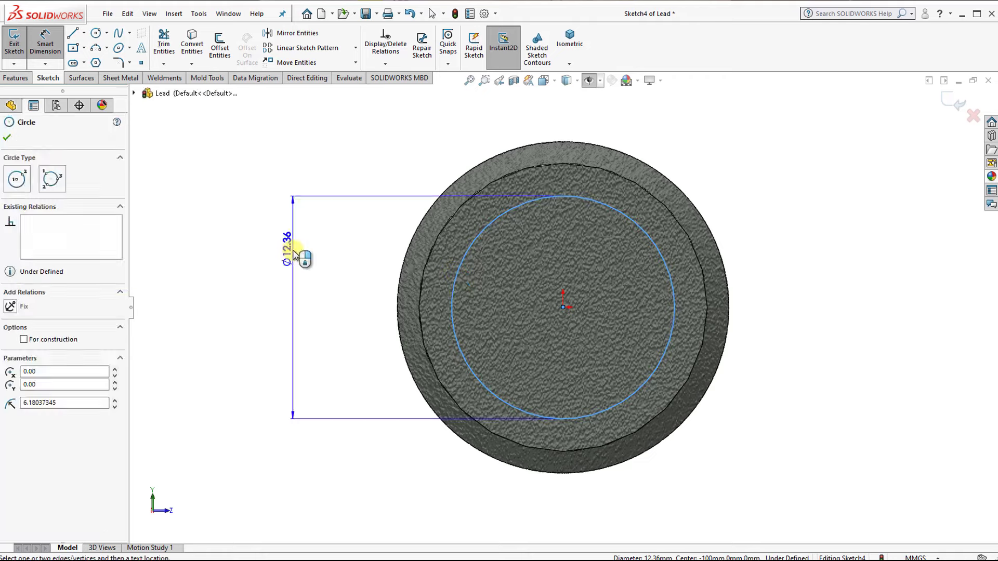
click(295, 254)
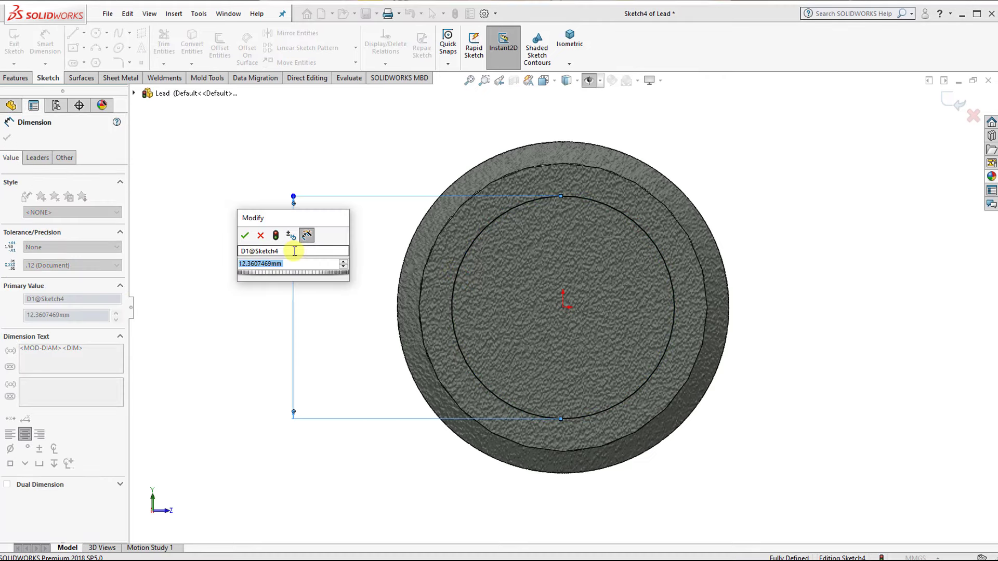
text(12)
key(Return)
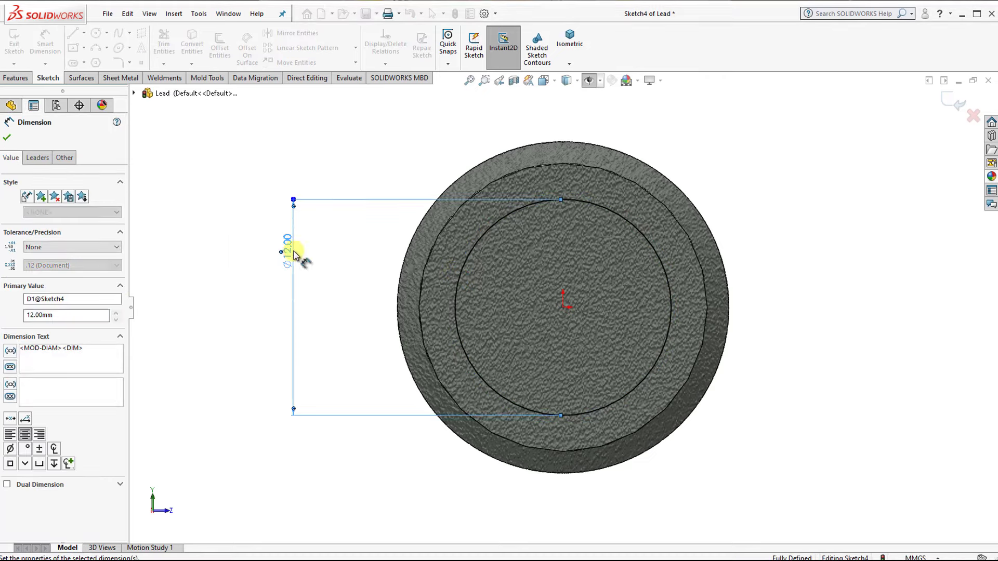
click(570, 41)
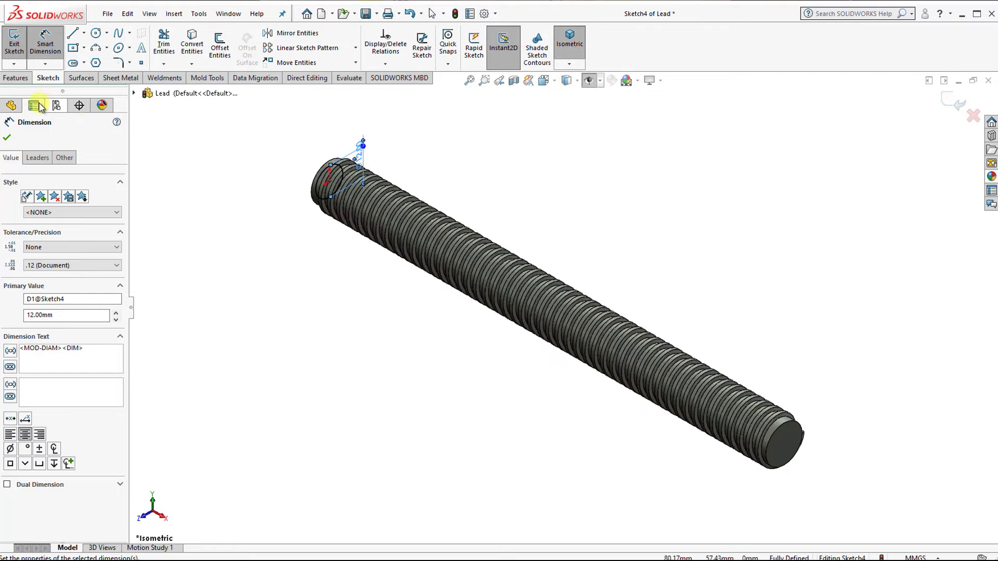
click(7, 137)
click(15, 77)
Extrude the circle into a 30 mm long, 12 mm plain shaft on the rod's unthreaded end.
click(18, 46)
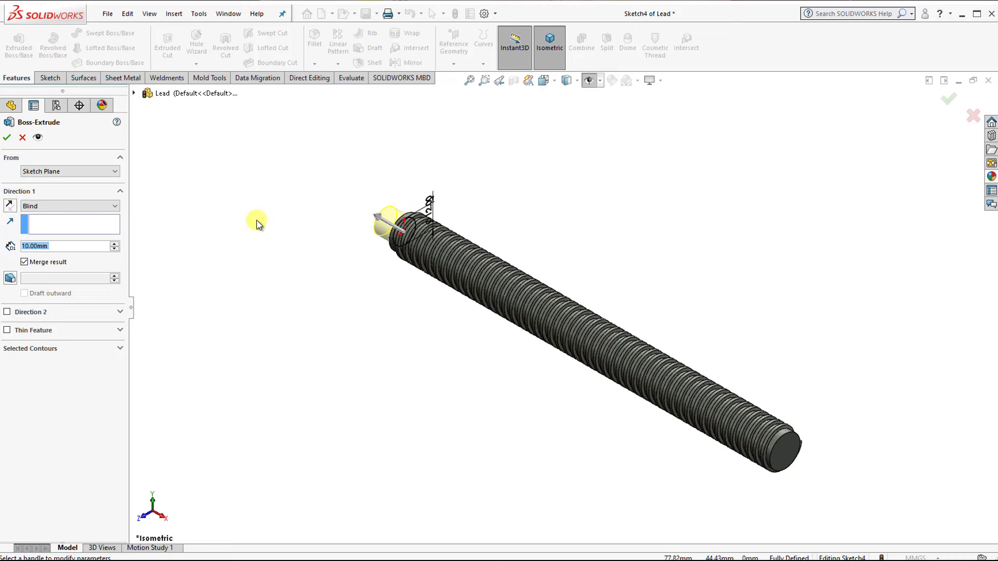
scroll(258, 223, up, 2)
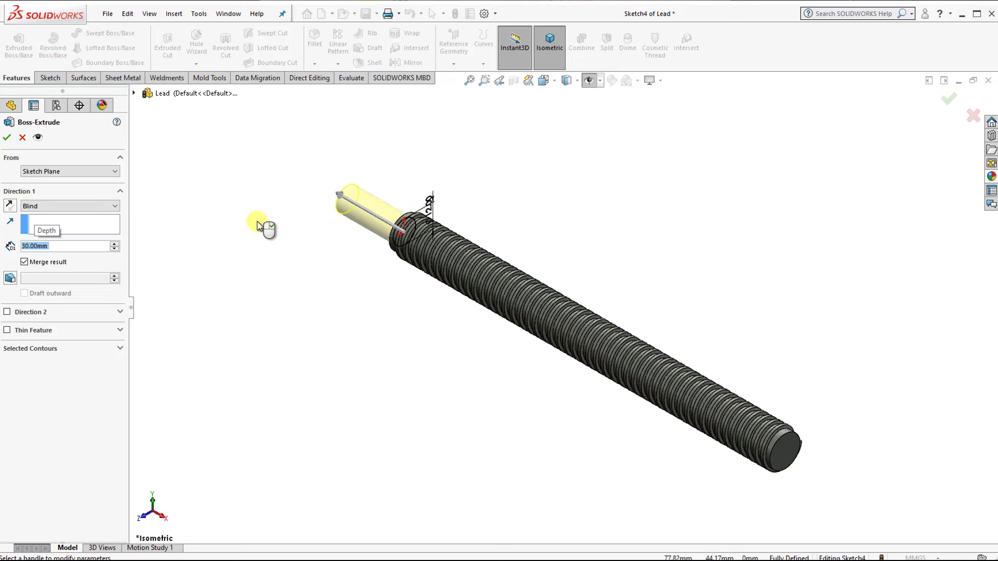
click(5, 139)
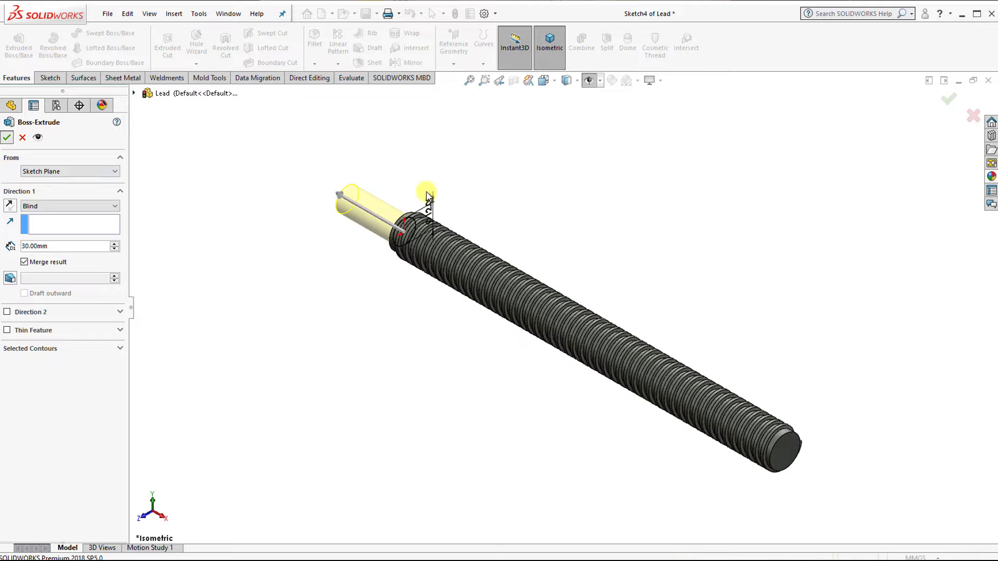
middle_drag(435, 189, 482, 235)
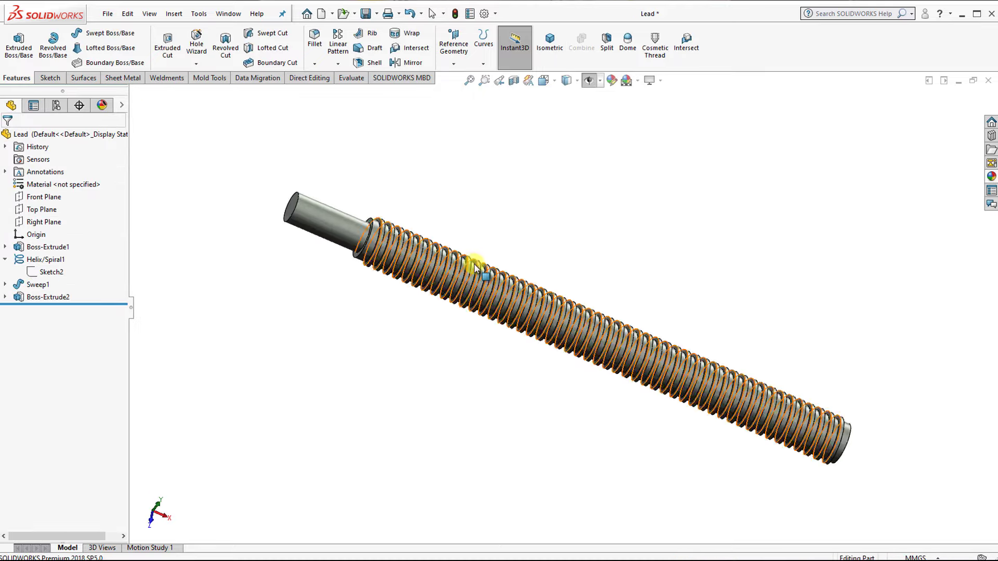
scroll(402, 234, down, 5)
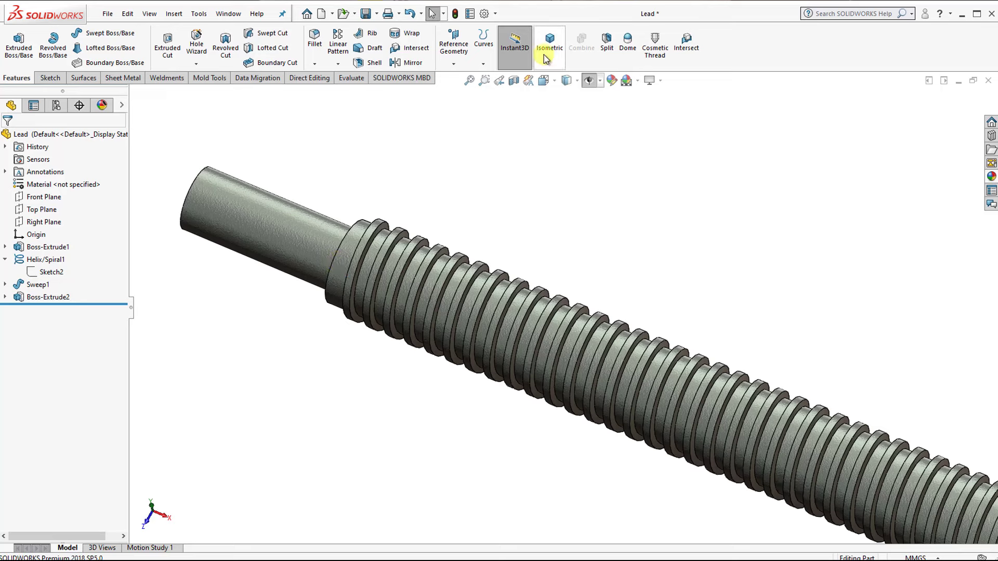
click(549, 44)
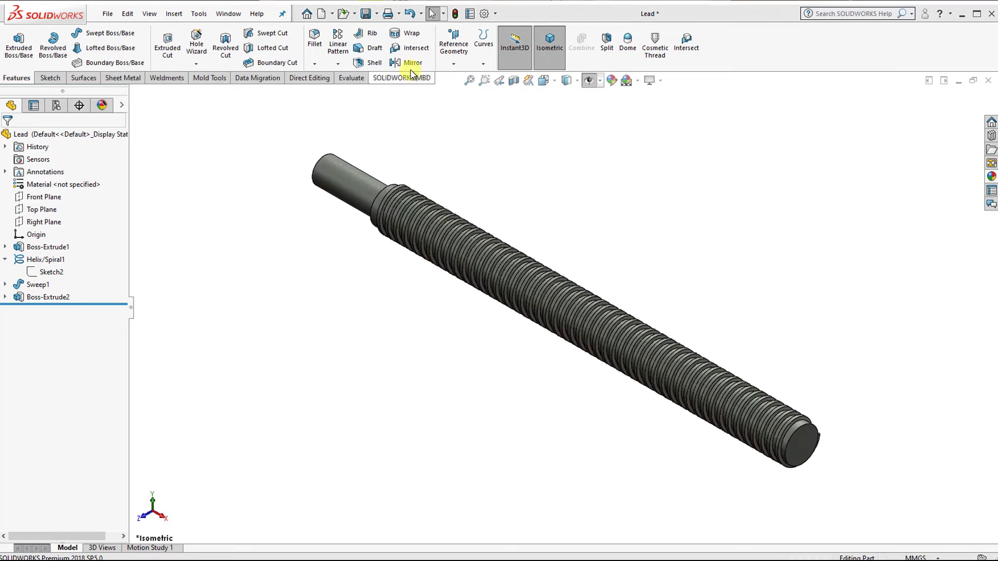
Fillet the shoulder edge where the thread meets the plain shaft with a 1 mm radius.
click(315, 39)
middle_drag(426, 213, 457, 291)
scroll(383, 223, down, 1)
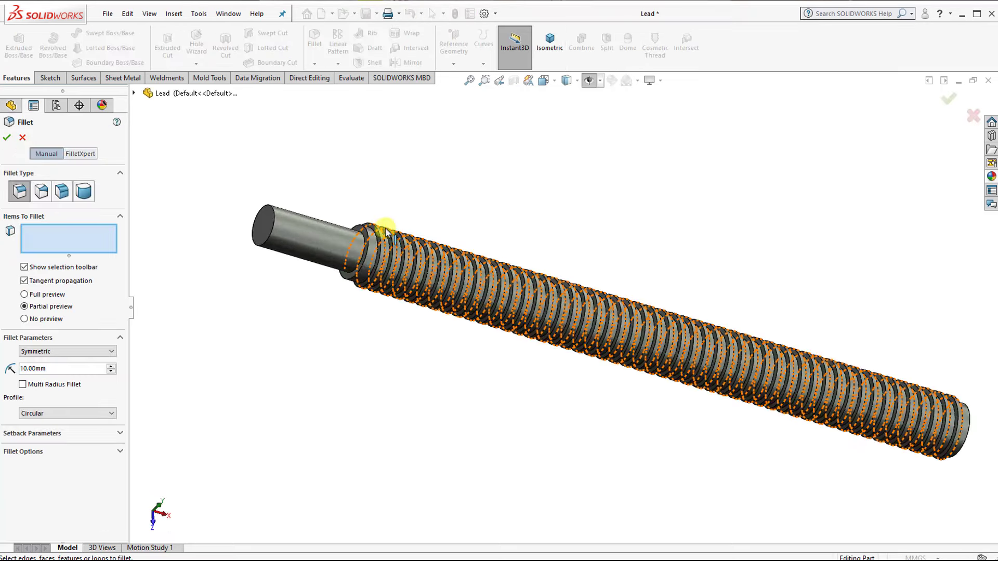
scroll(392, 227, down, 2)
scroll(368, 249, down, 1)
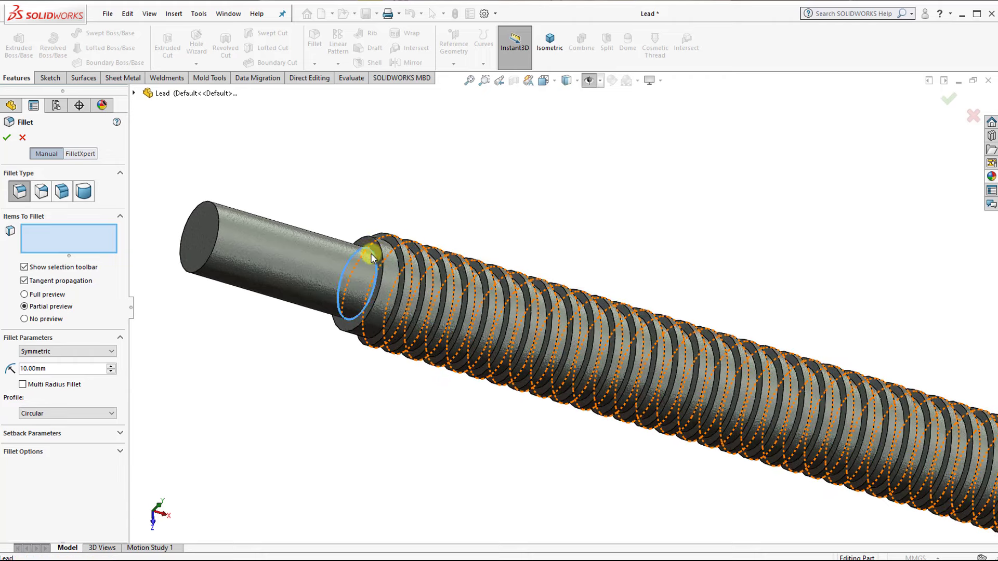
click(370, 252)
text(1)
key(Return)
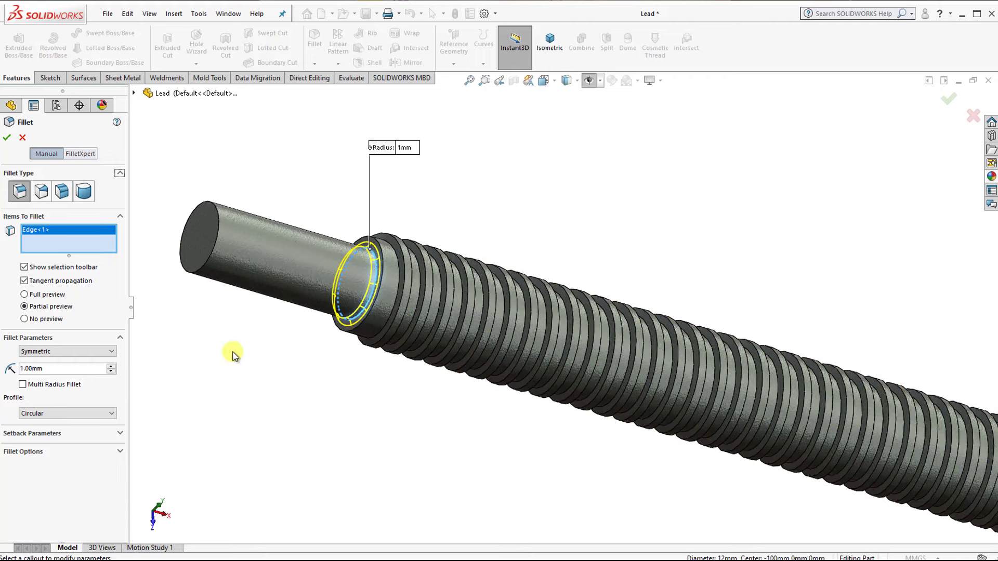
click(10, 137)
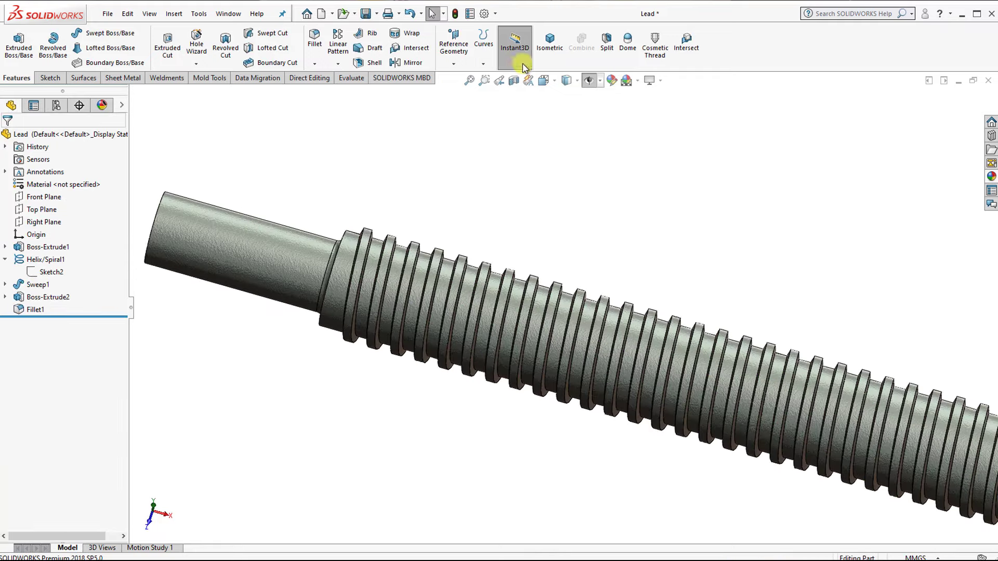
Return to the isometric view and save the Lead part.
click(549, 41)
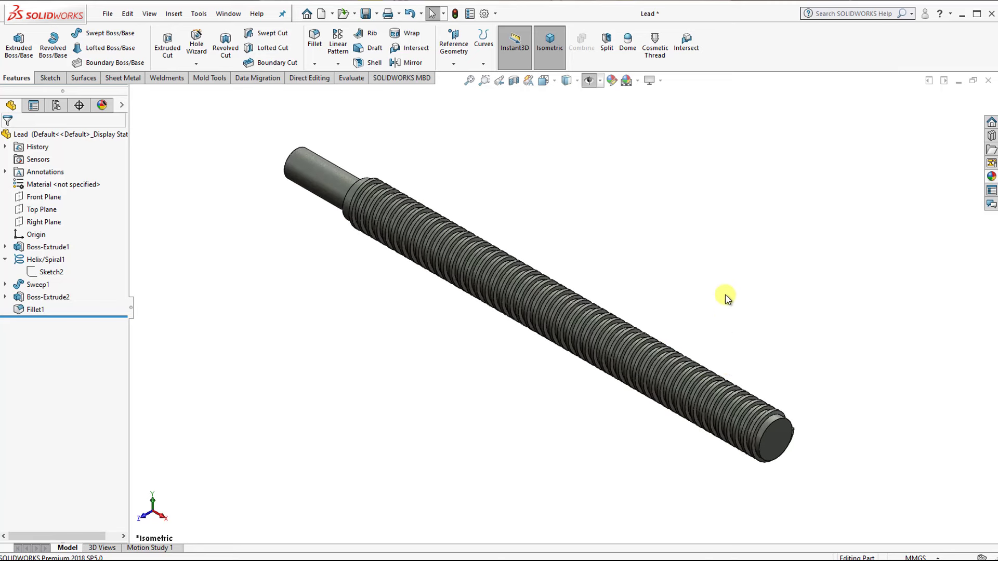
scroll(730, 317, up, 2)
click(367, 14)
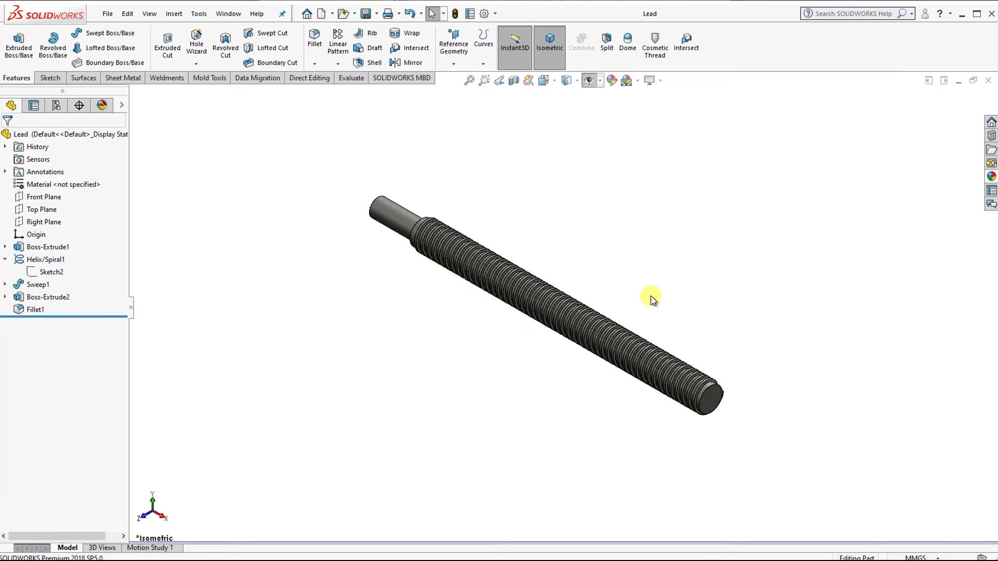
Create Part4 from the Part template and begin Sketch1 on its Right Plane.
click(331, 13)
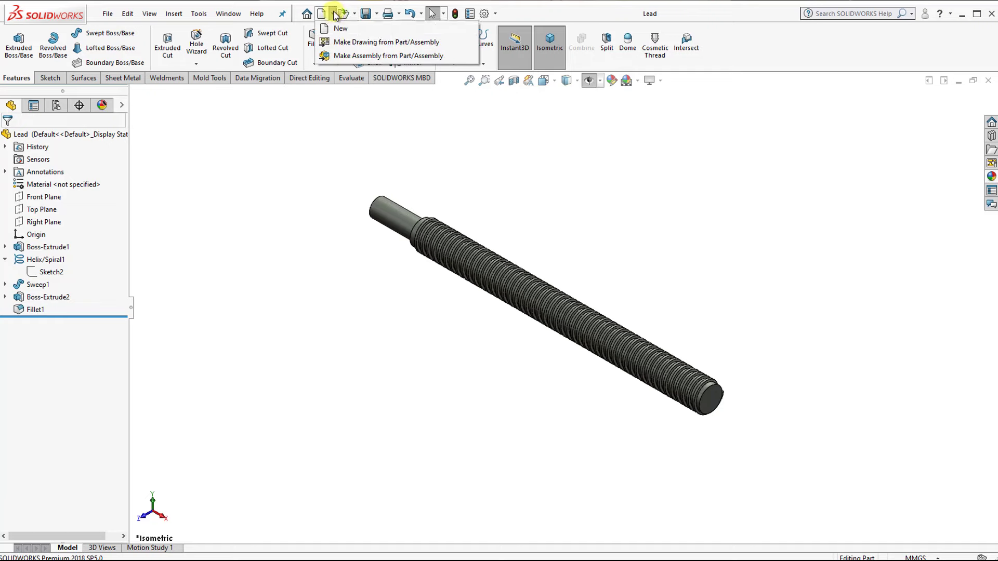
click(337, 27)
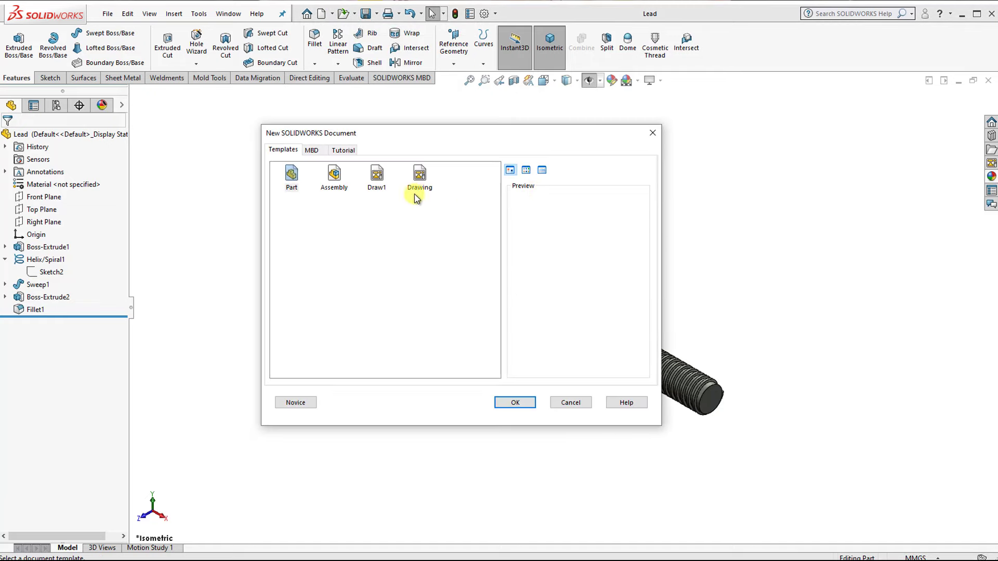
double_click(292, 182)
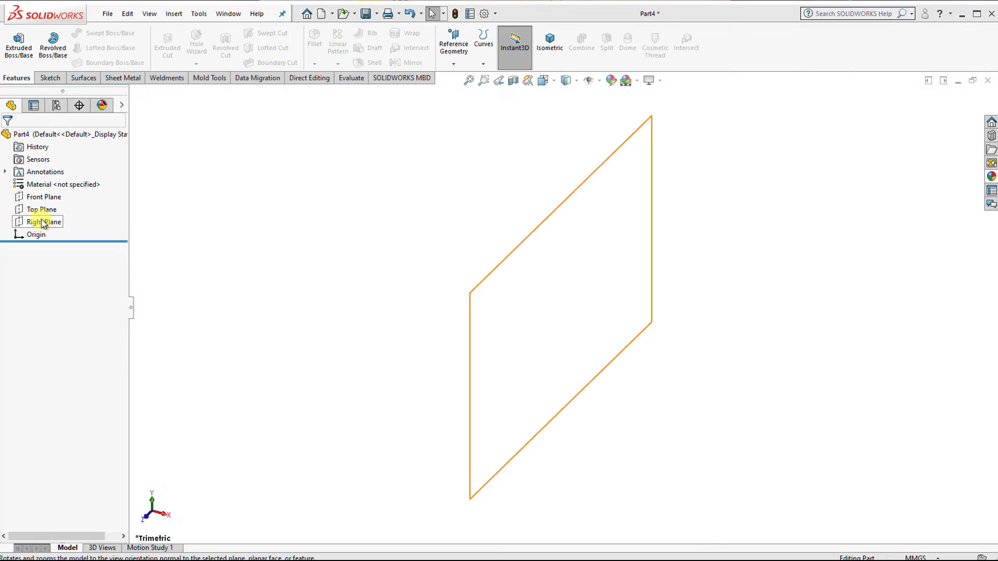
click(43, 222)
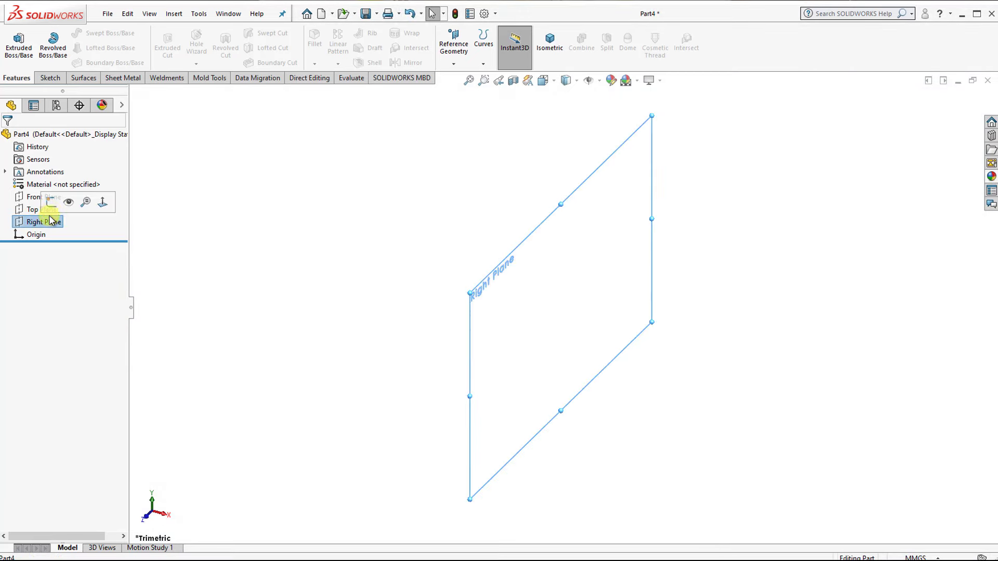
click(50, 205)
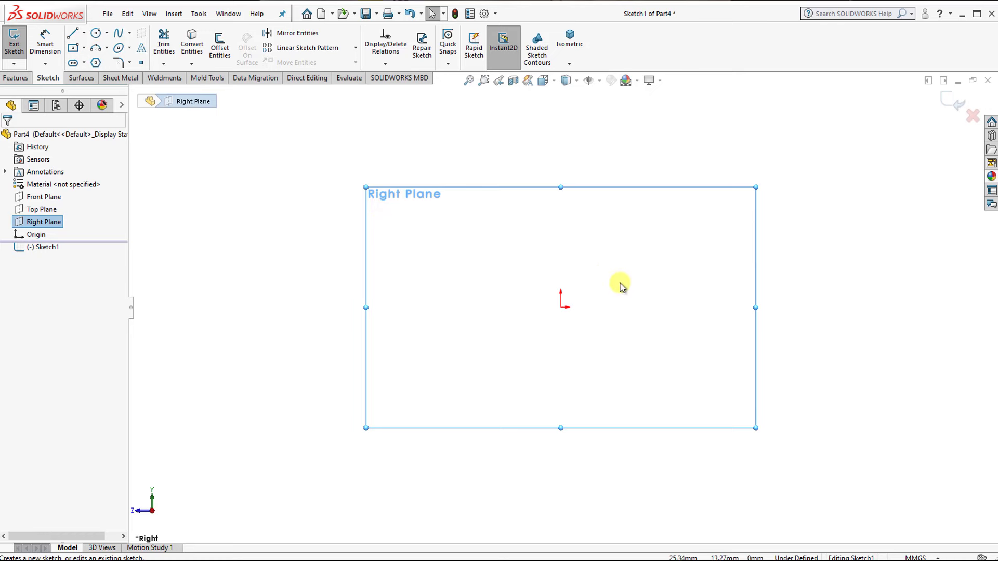
Draw the flange's left edge, short top edge and right edge down to the step with lines.
scroll(622, 285, up, 1)
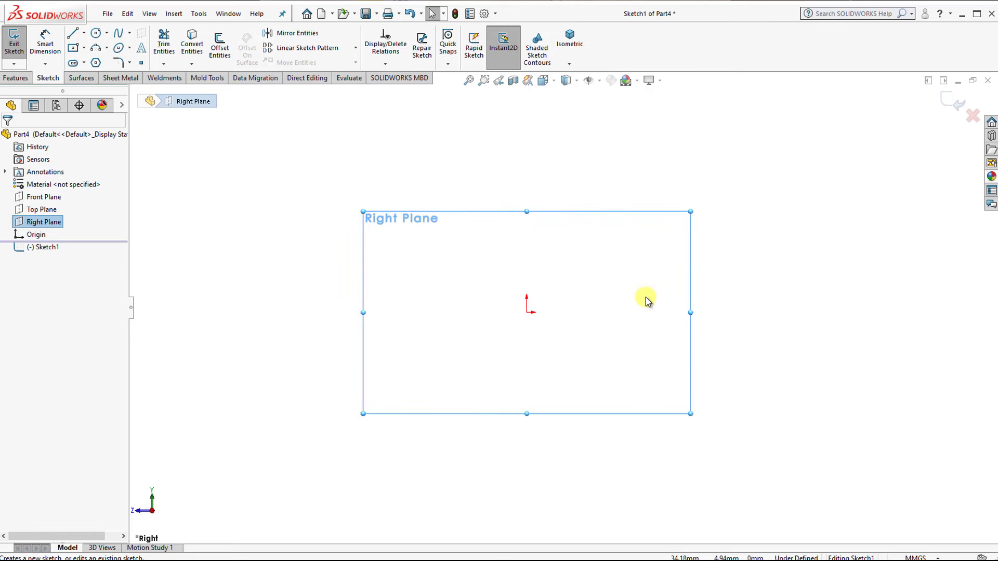
click(83, 33)
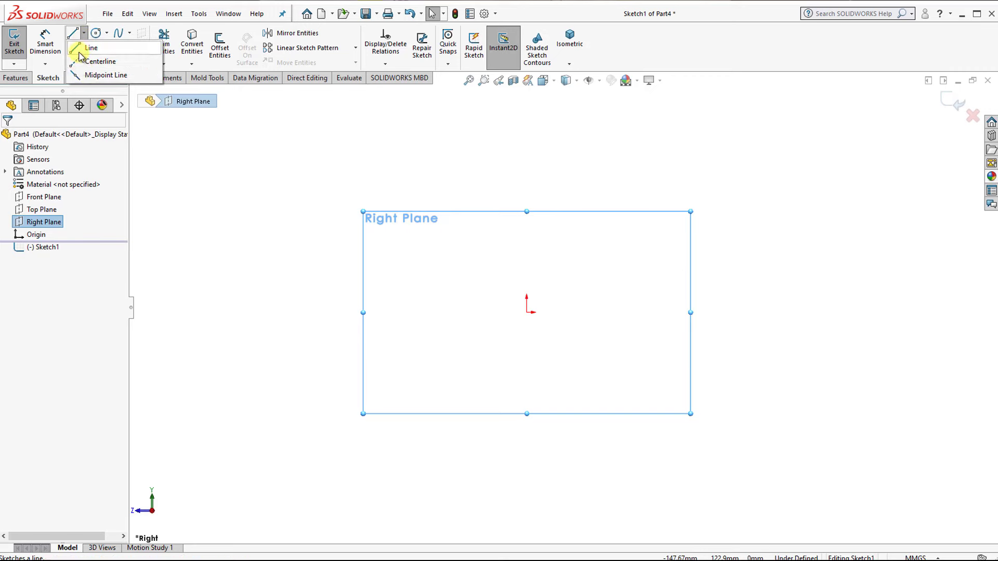
click(83, 48)
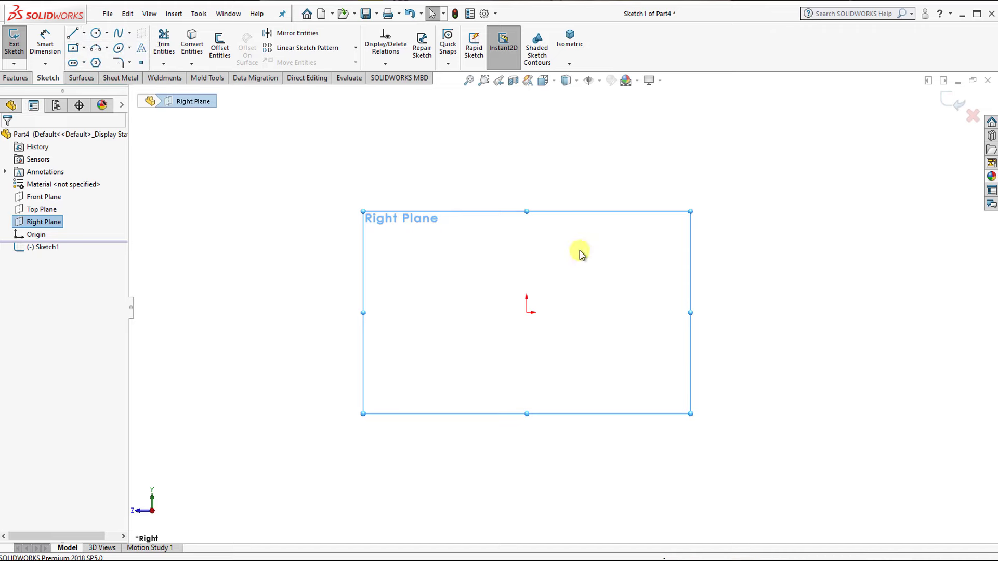
click(527, 267)
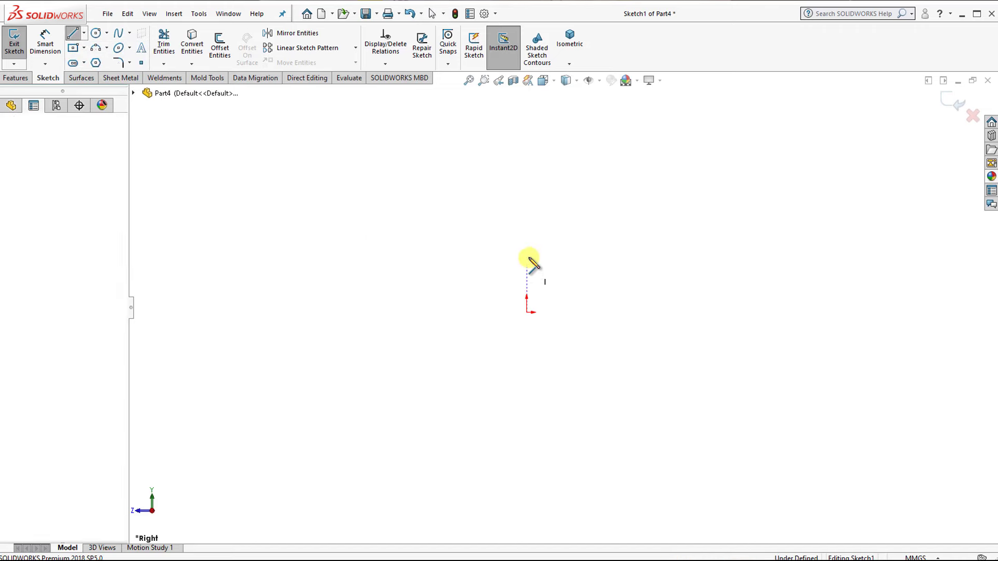
click(526, 190)
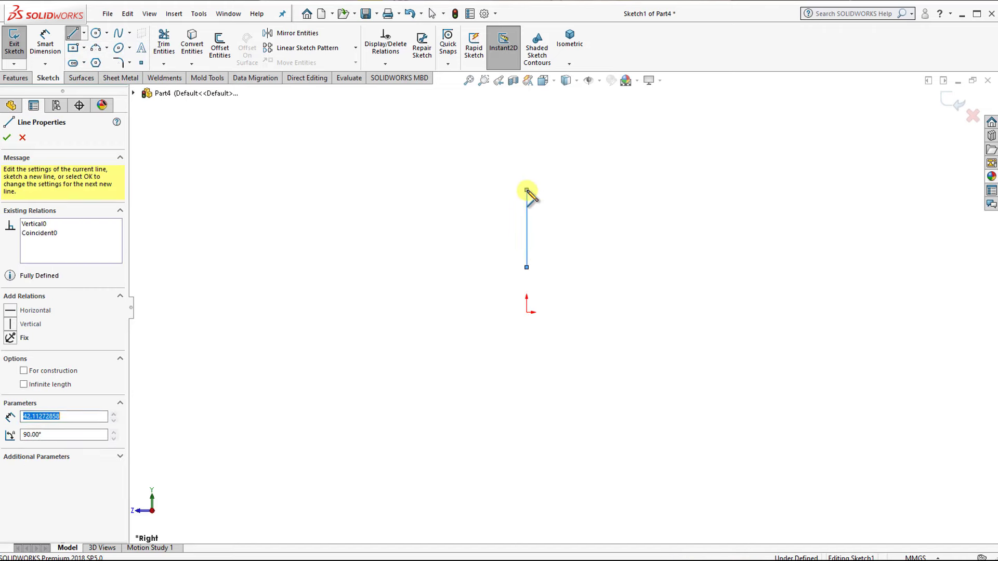
click(559, 190)
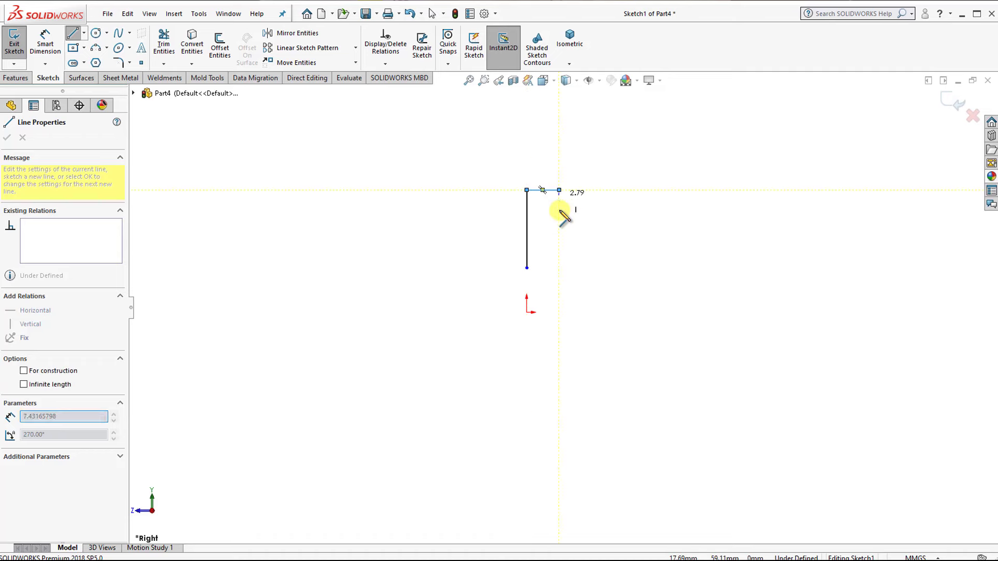
click(559, 244)
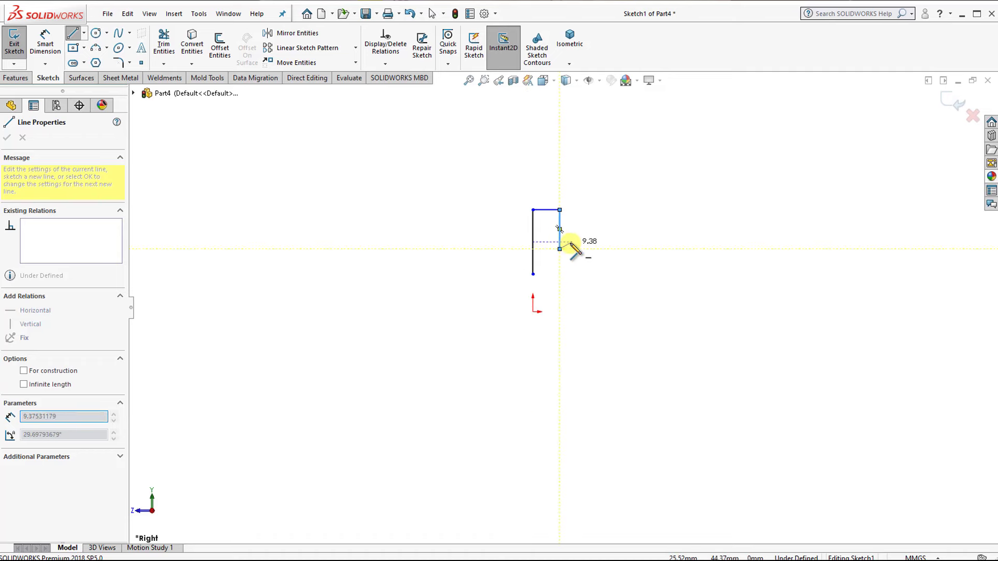
scroll(569, 257, down, 3)
scroll(565, 258, down, 2)
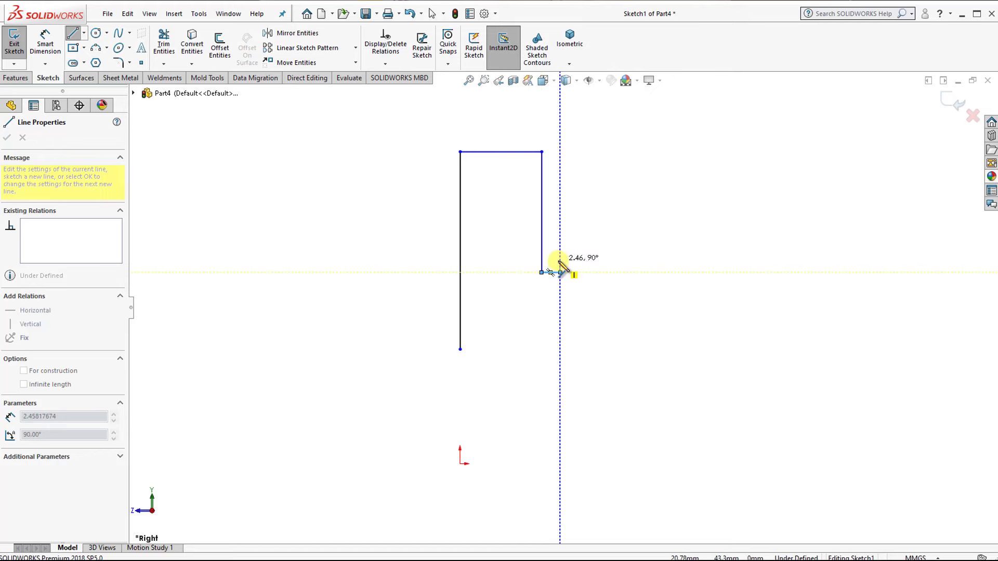
Complete the stepped outline with the small step, long top edge, right end and bottom edge.
click(560, 272)
click(560, 261)
scroll(714, 270, up, 1)
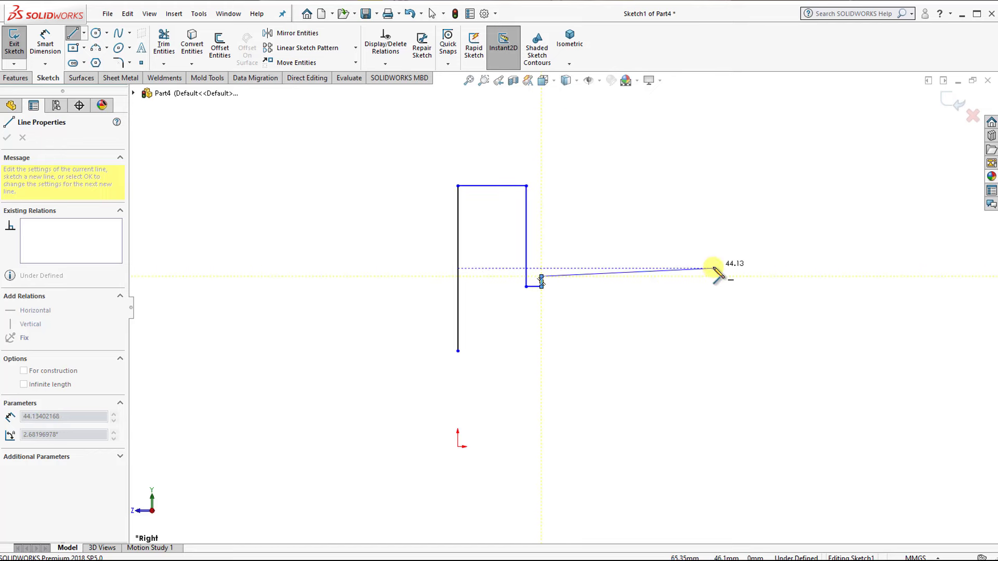
click(739, 276)
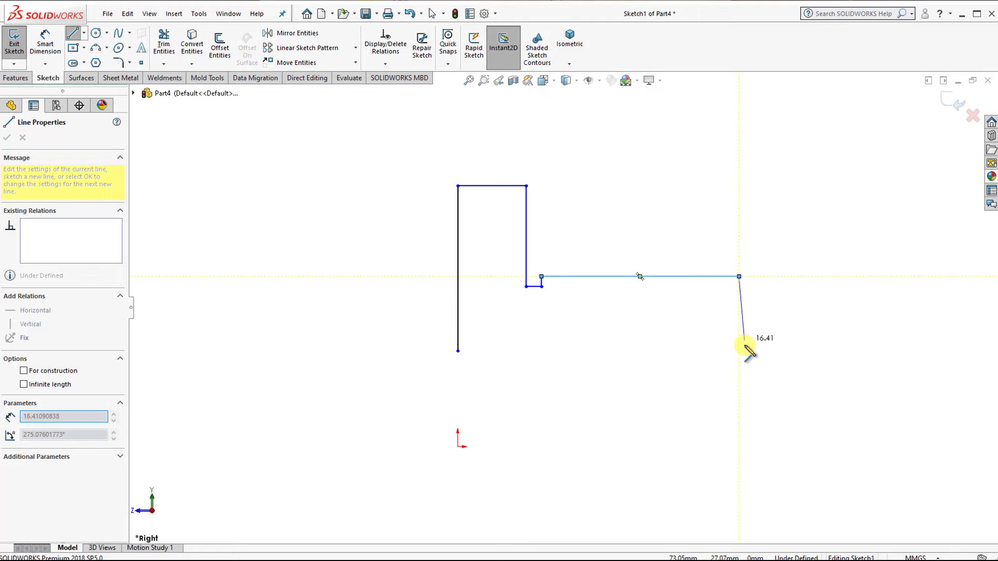
click(743, 353)
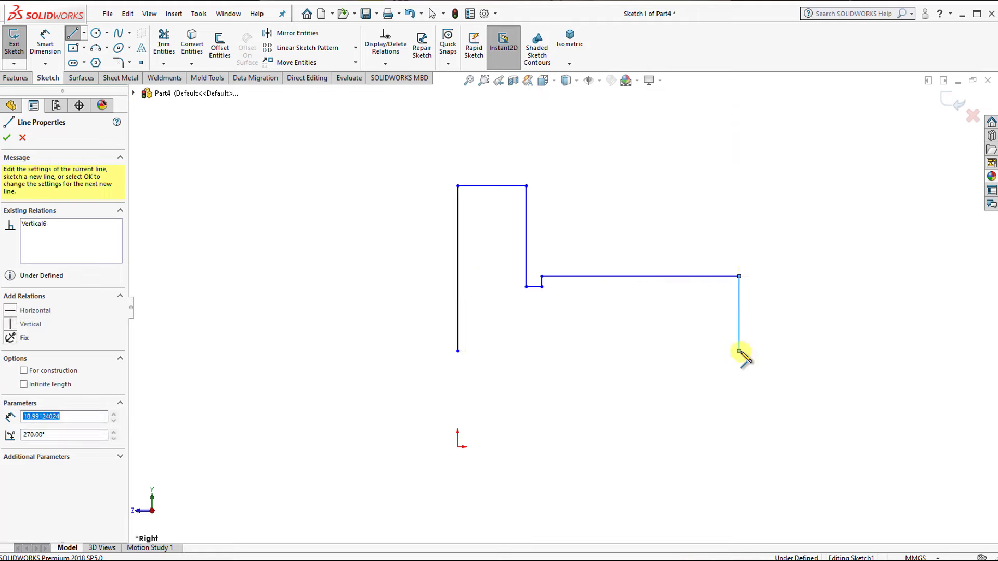
click(458, 350)
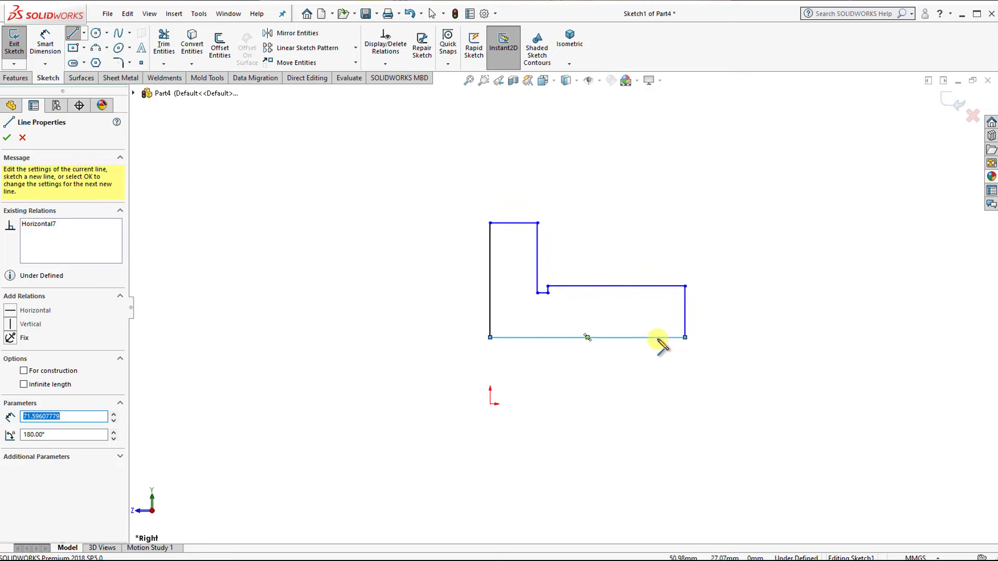
scroll(655, 348, up, 2)
key(Escape)
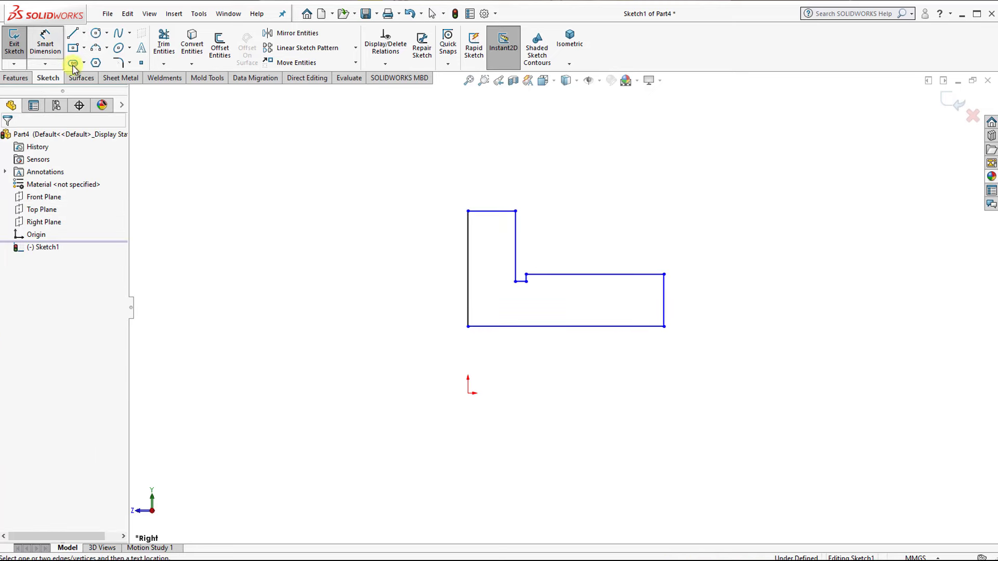
Draw a horizontal centerline from the origin to below the outline's right end.
click(56, 51)
click(84, 33)
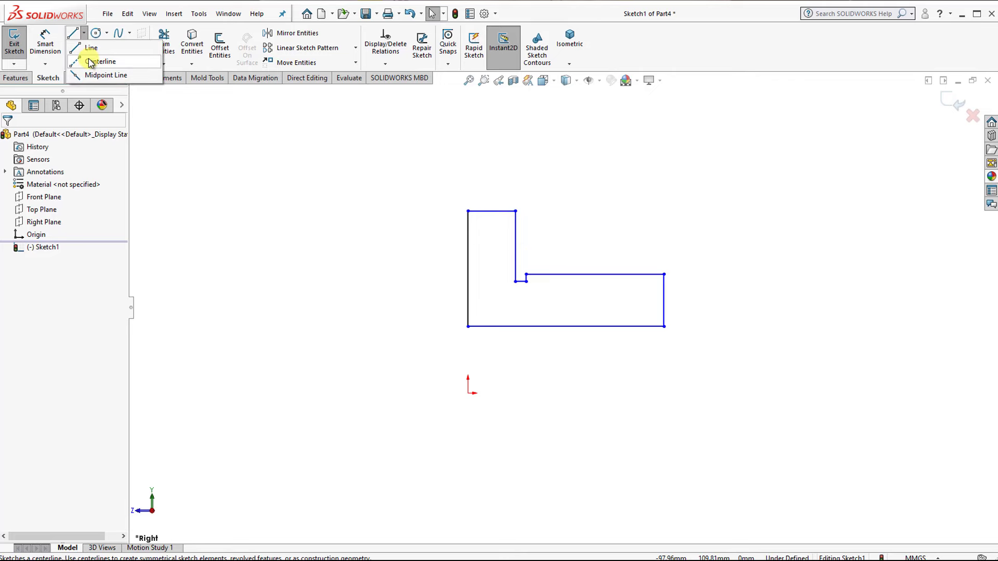
click(97, 63)
click(468, 392)
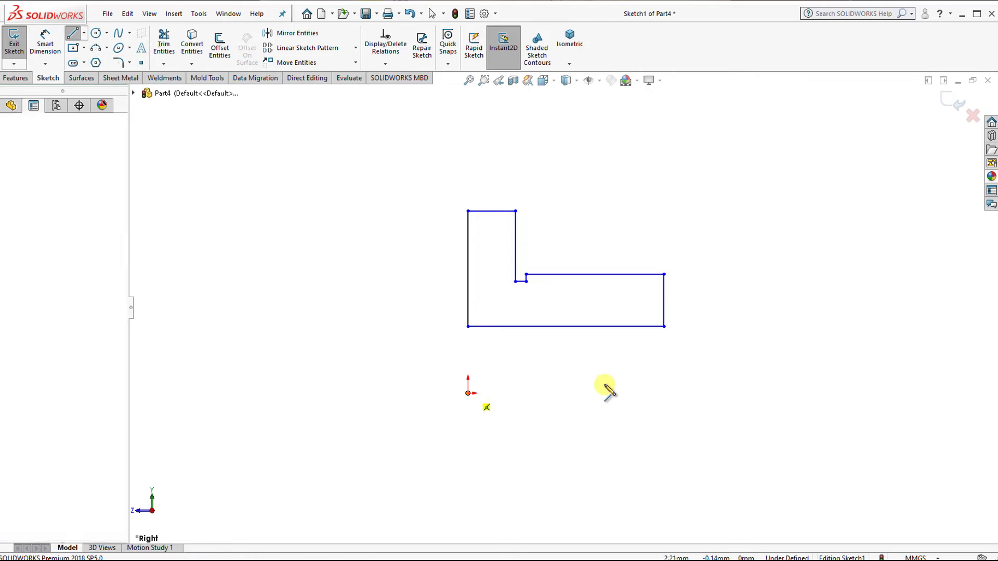
click(665, 394)
key(Escape)
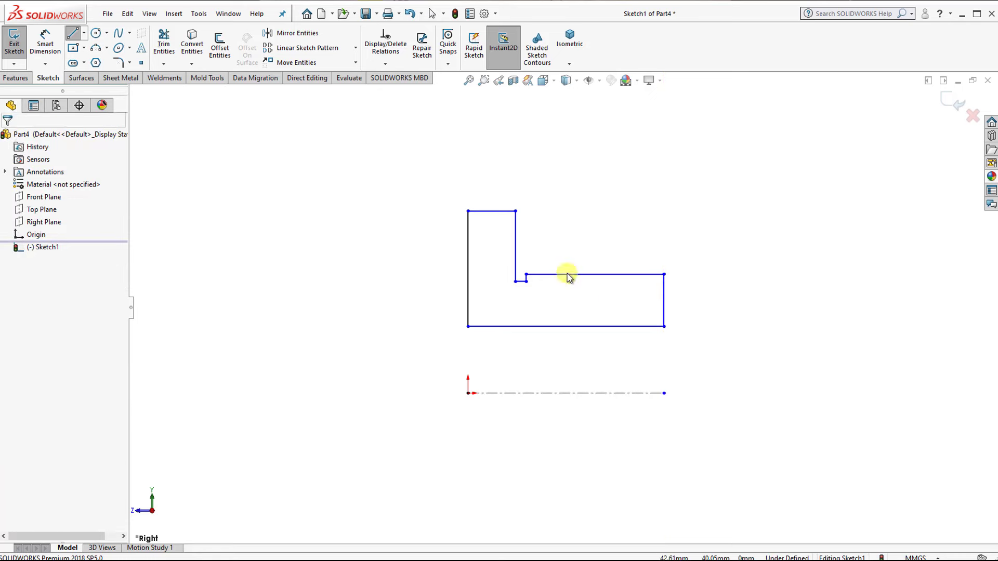
click(45, 45)
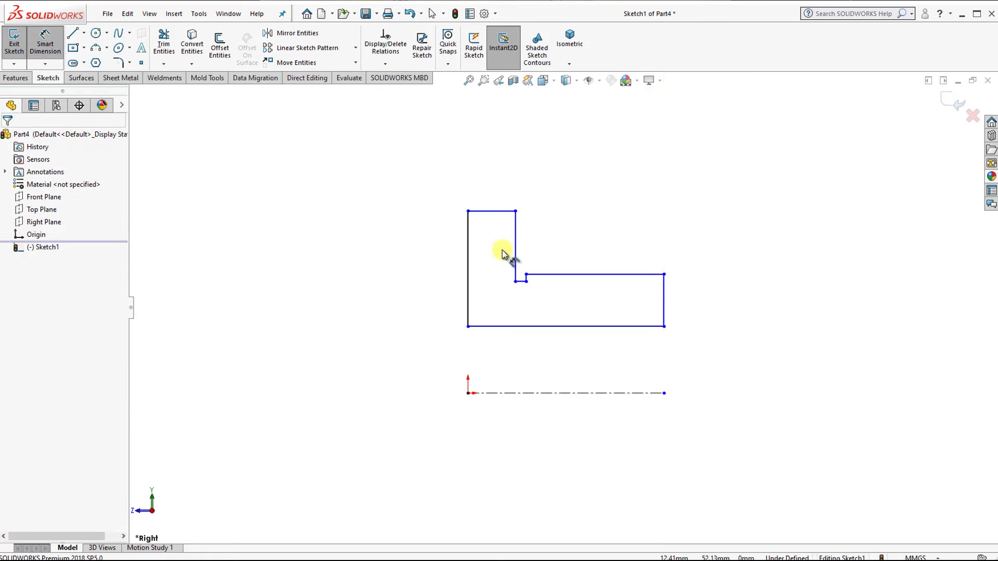
Dimension the flange with a 24.5 mm radius from the centerline and 10 mm width.
click(502, 211)
click(495, 393)
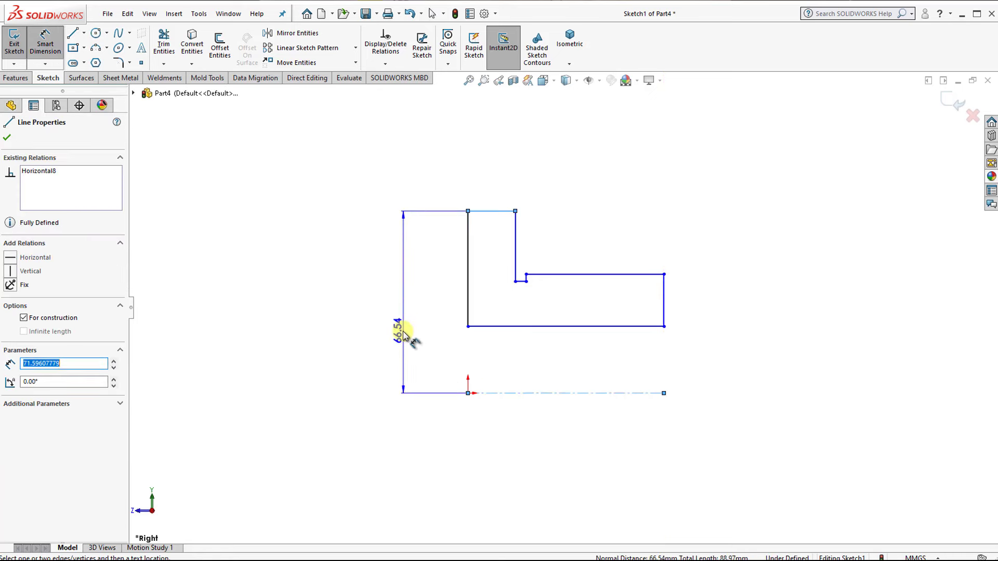
click(398, 312)
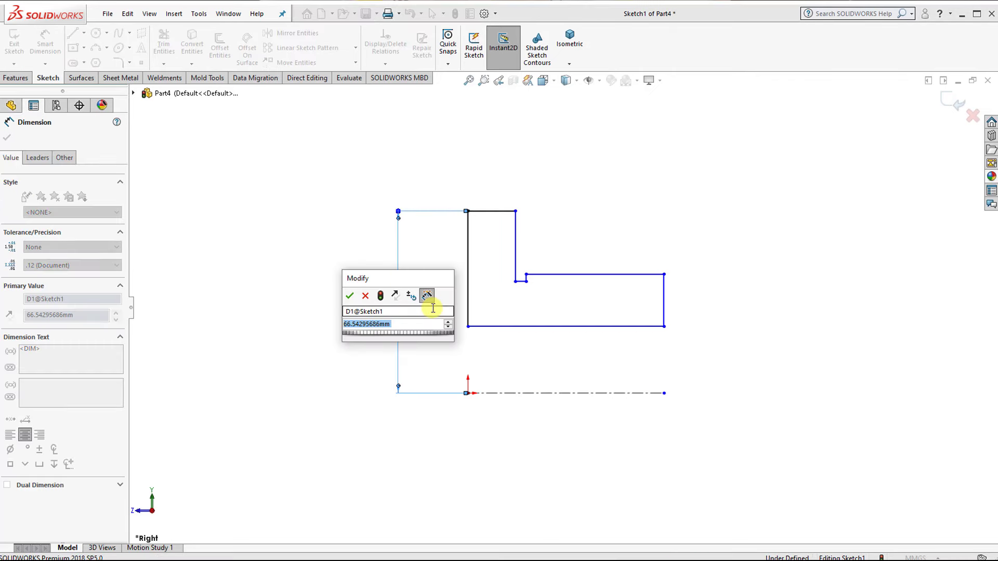
text(24.5)
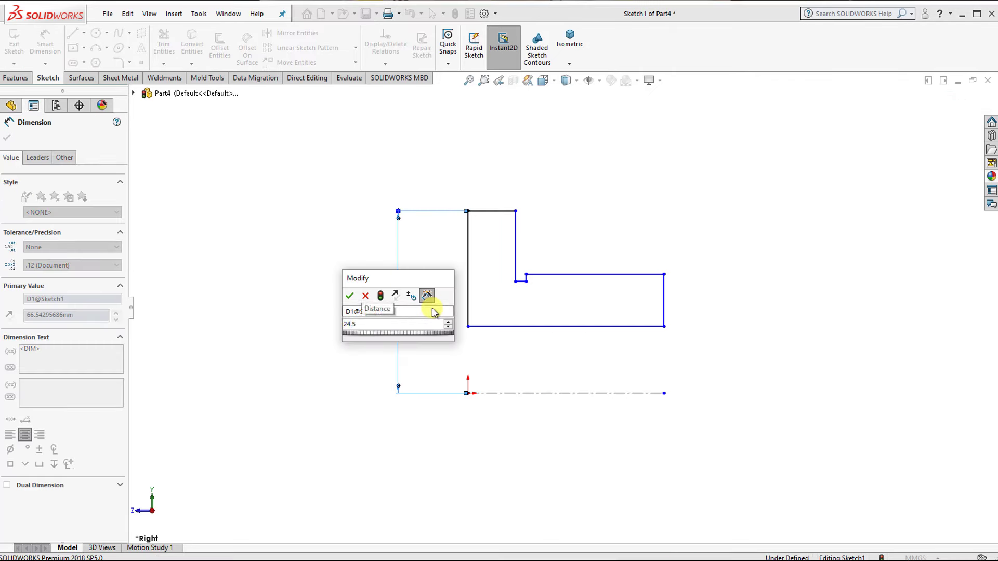
key(Return)
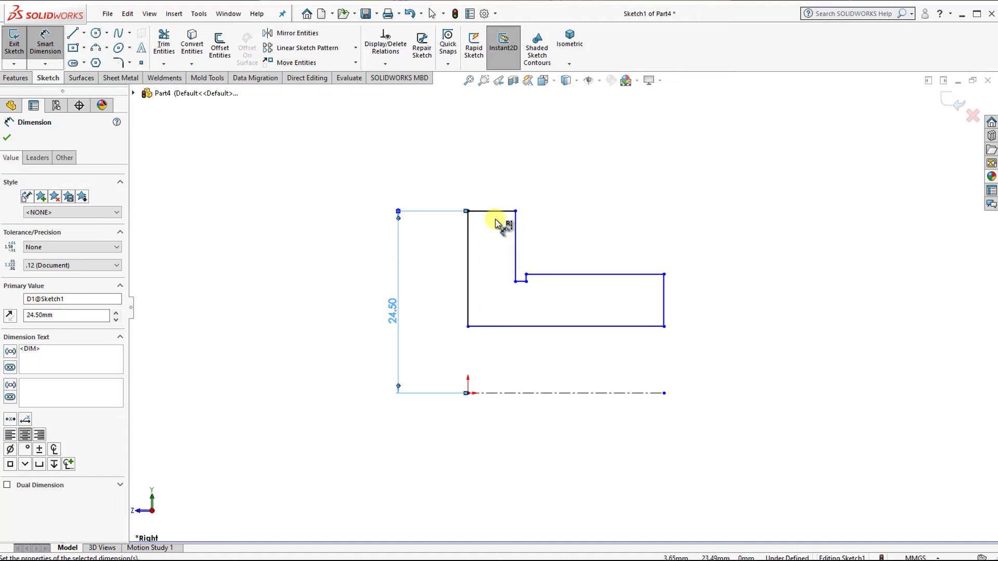
click(494, 211)
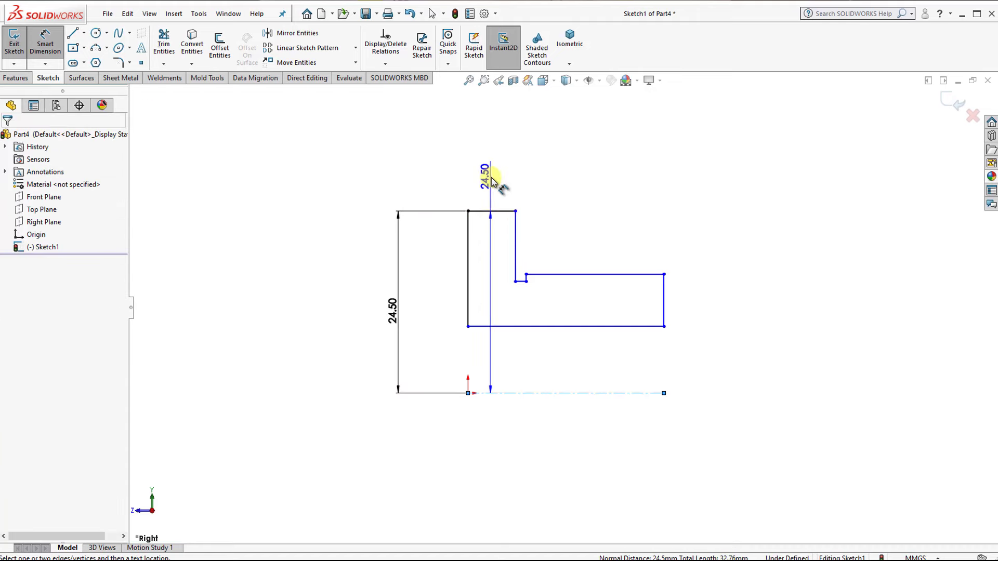
click(494, 180)
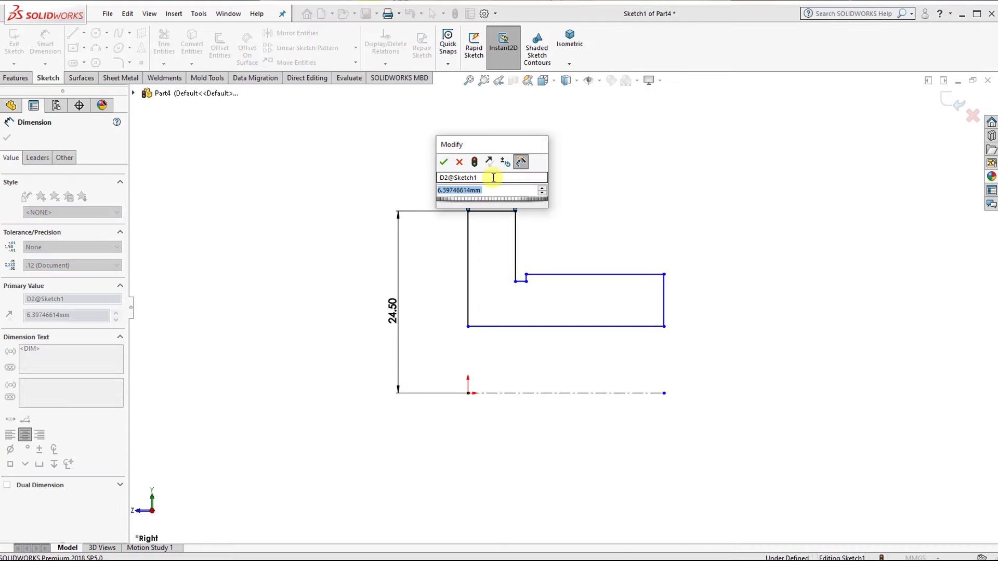
text(10)
key(Return)
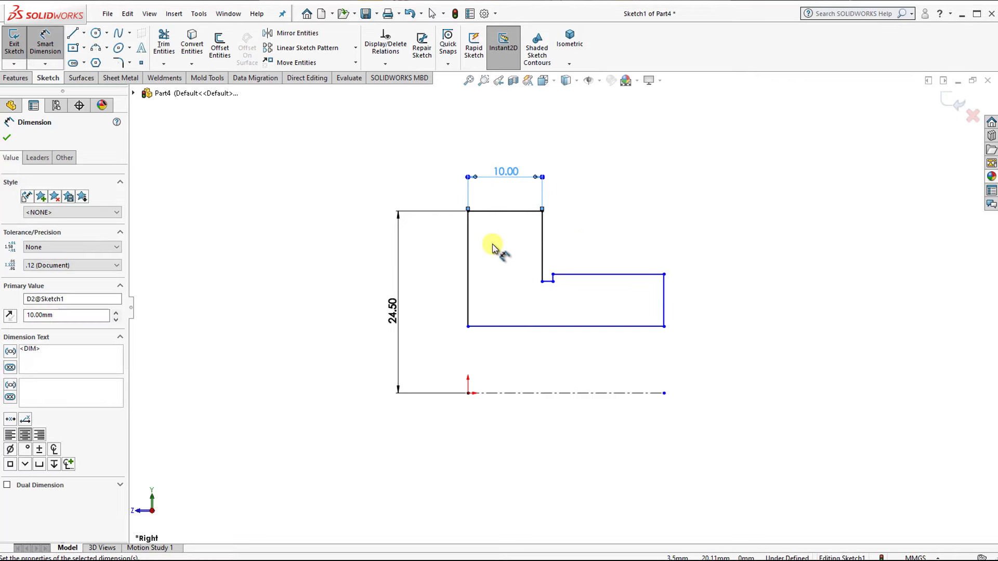
Add the 50 mm overall length and the 0.5 mm step height dimensions.
click(469, 243)
click(664, 281)
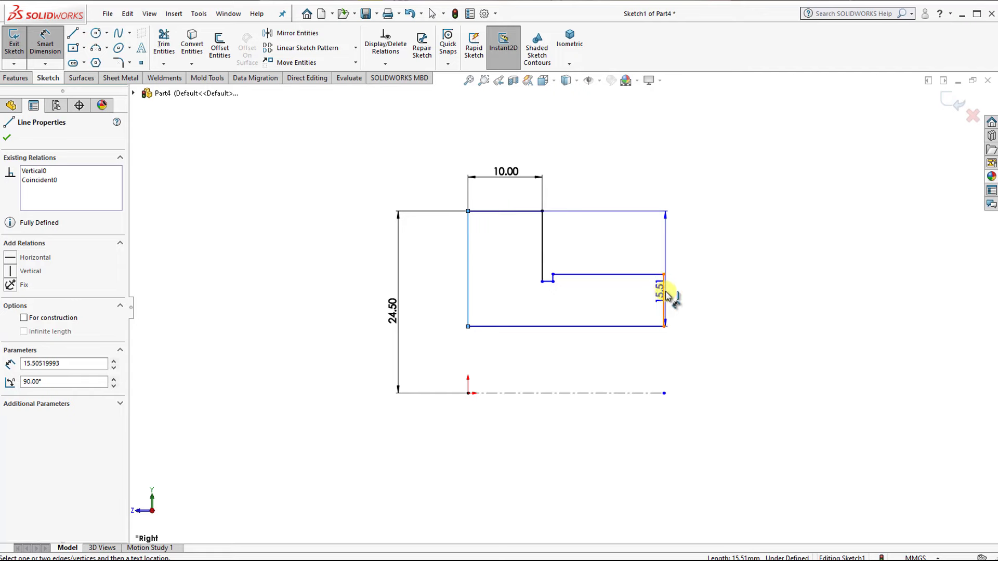
click(585, 139)
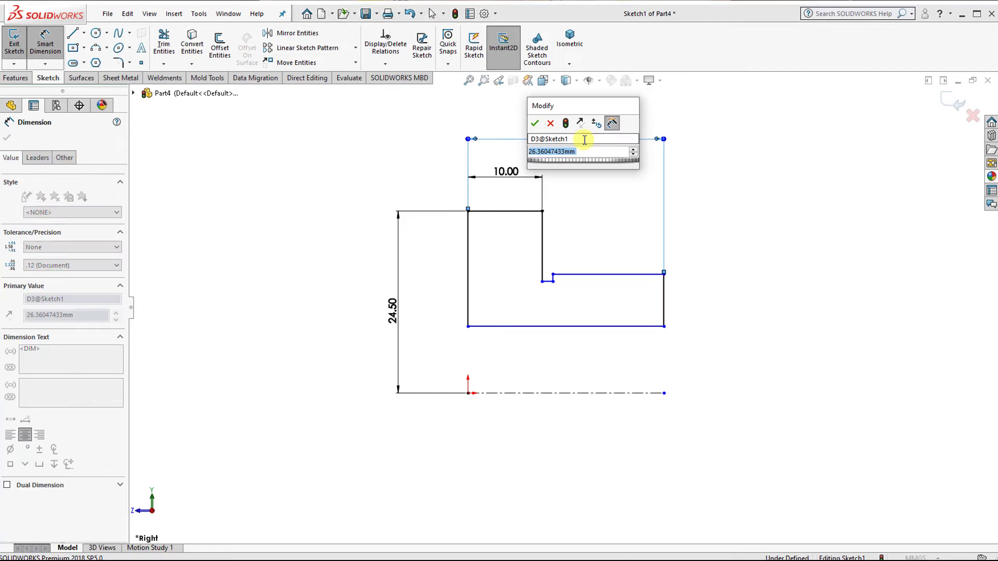
text(50)
key(Return)
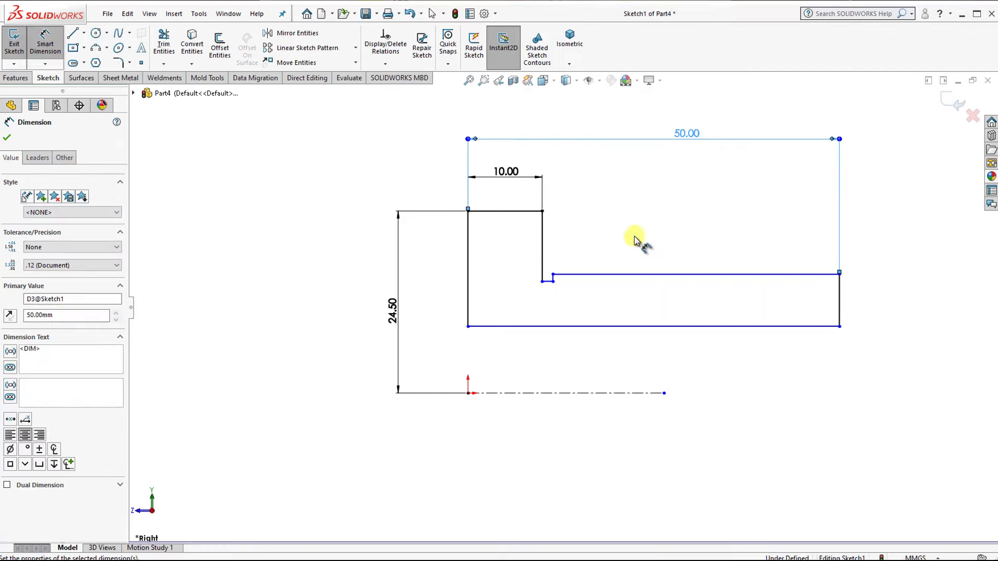
scroll(728, 280, down, 1)
scroll(641, 283, down, 1)
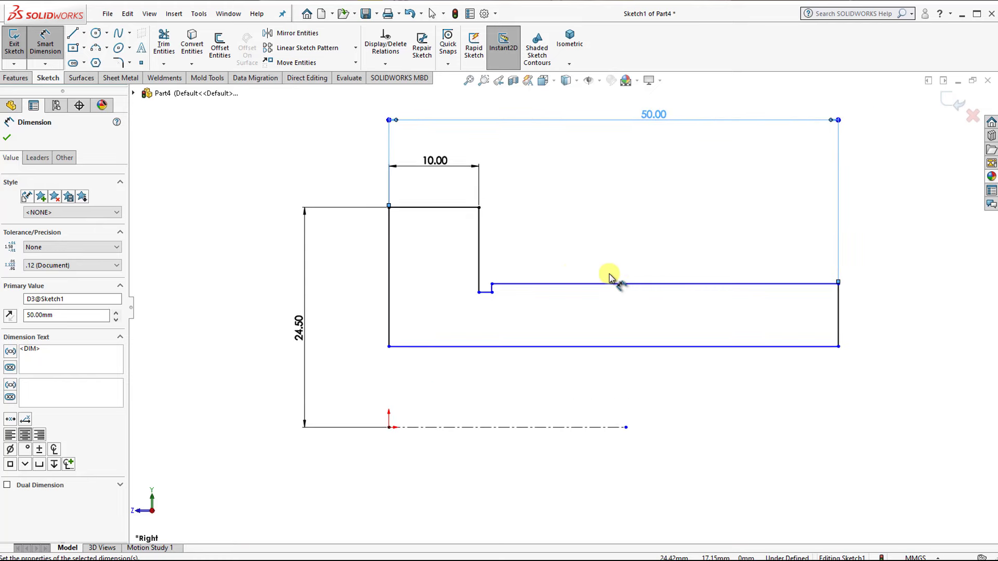
scroll(512, 276, down, 1)
scroll(513, 281, down, 1)
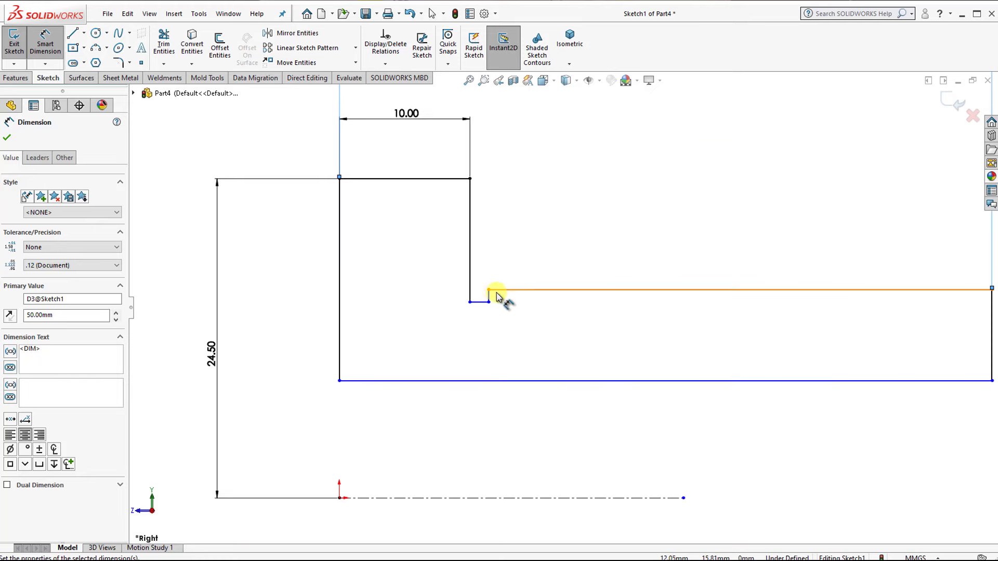
click(490, 296)
click(549, 317)
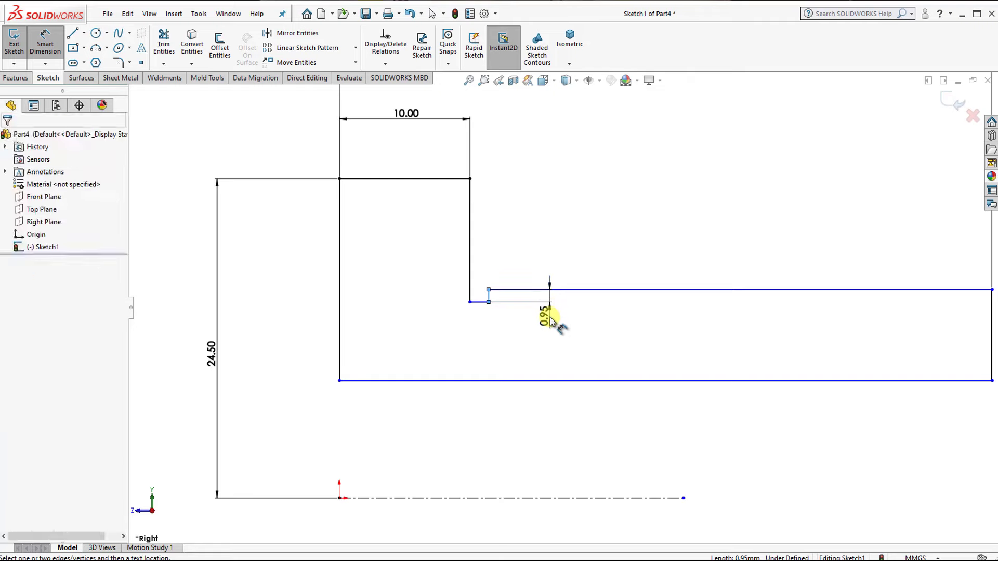
text(0.5)
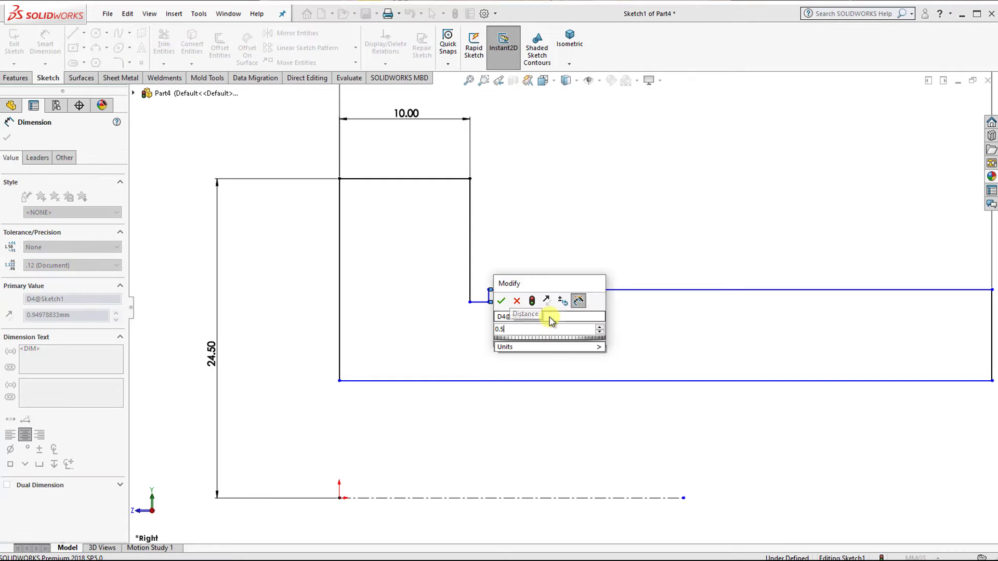
key(Return)
Dimension the step width to 2 mm and the outer shaft radius to 15 mm.
scroll(549, 325, up, 2)
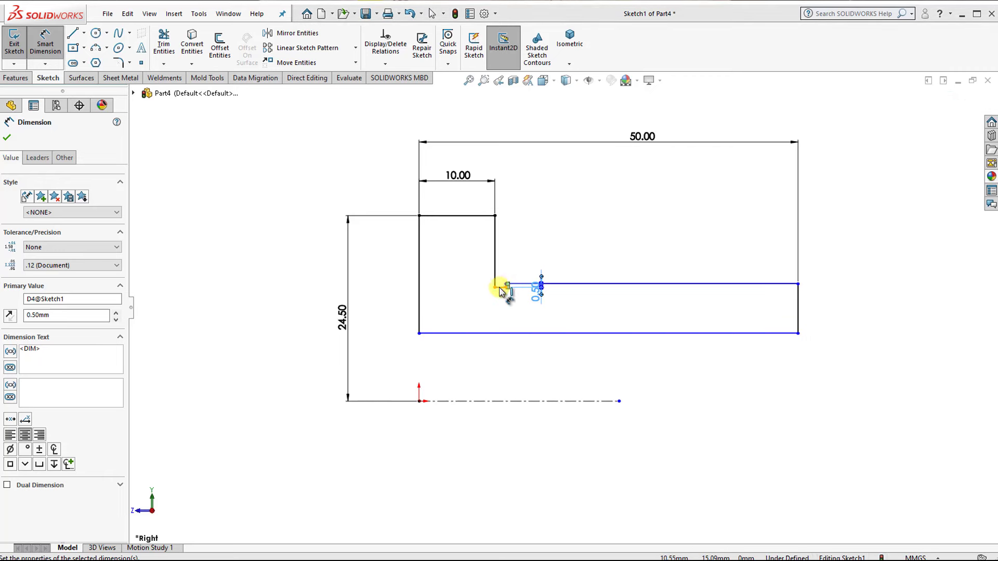
click(500, 289)
click(509, 316)
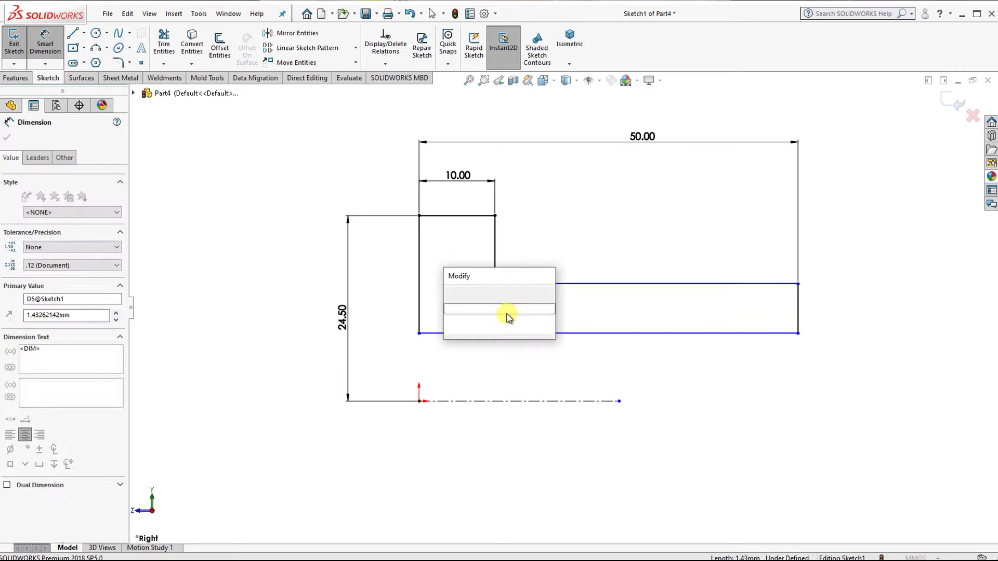
text(2)
click(451, 293)
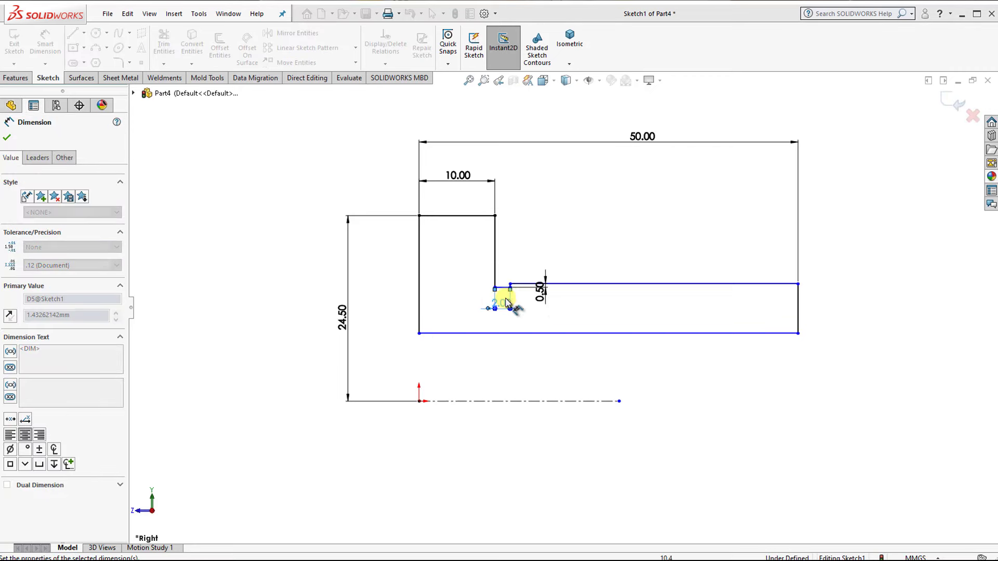
click(713, 286)
click(600, 401)
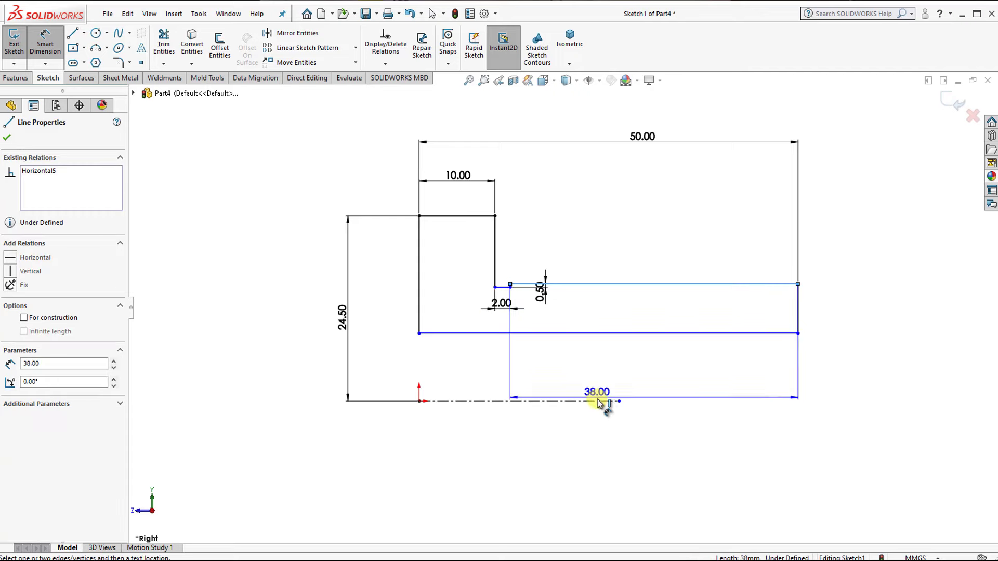
click(854, 348)
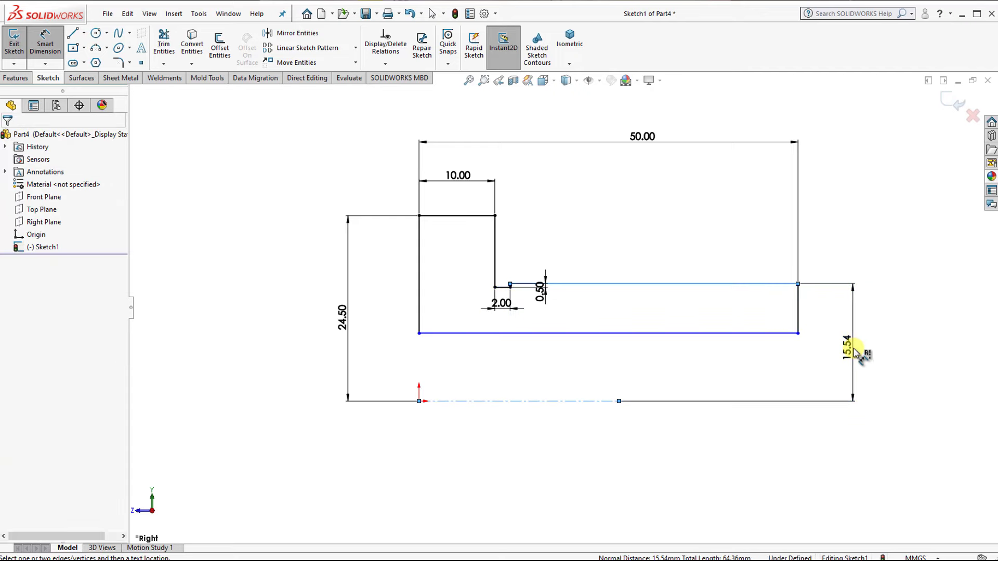
text(15)
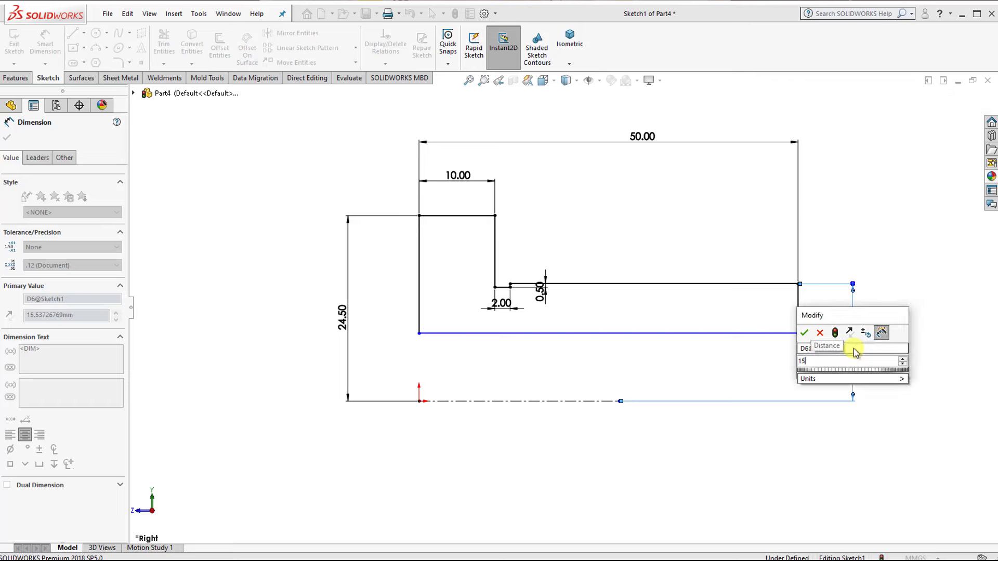
key(Return)
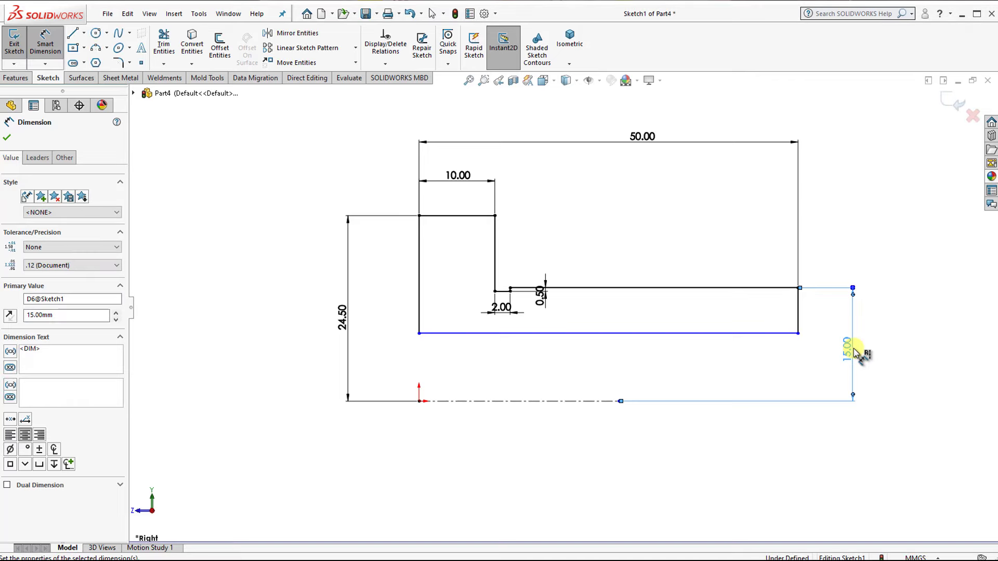
Set the bore radius to 8.25 mm from the centerline, fully defining the sketch.
click(705, 334)
click(619, 401)
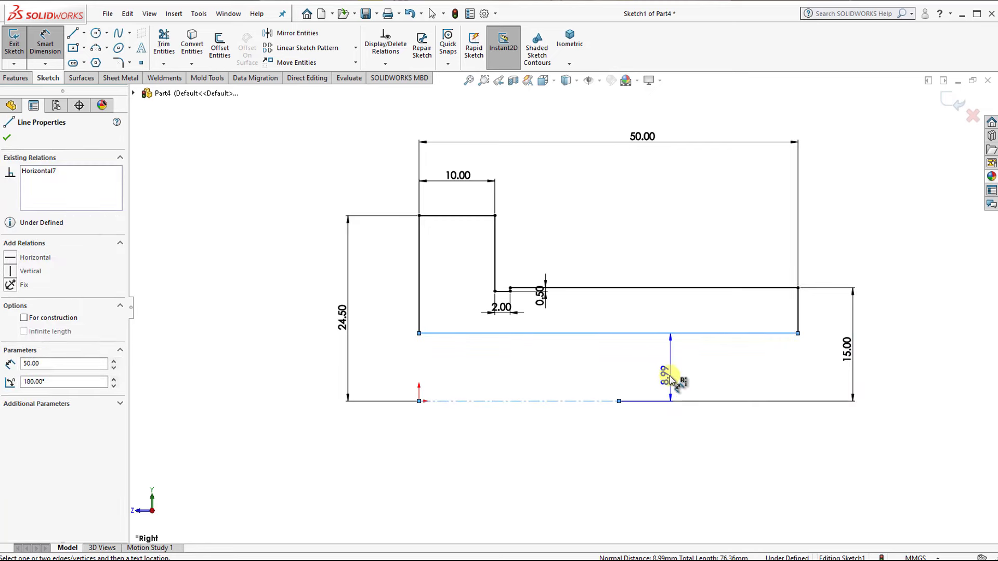
click(671, 374)
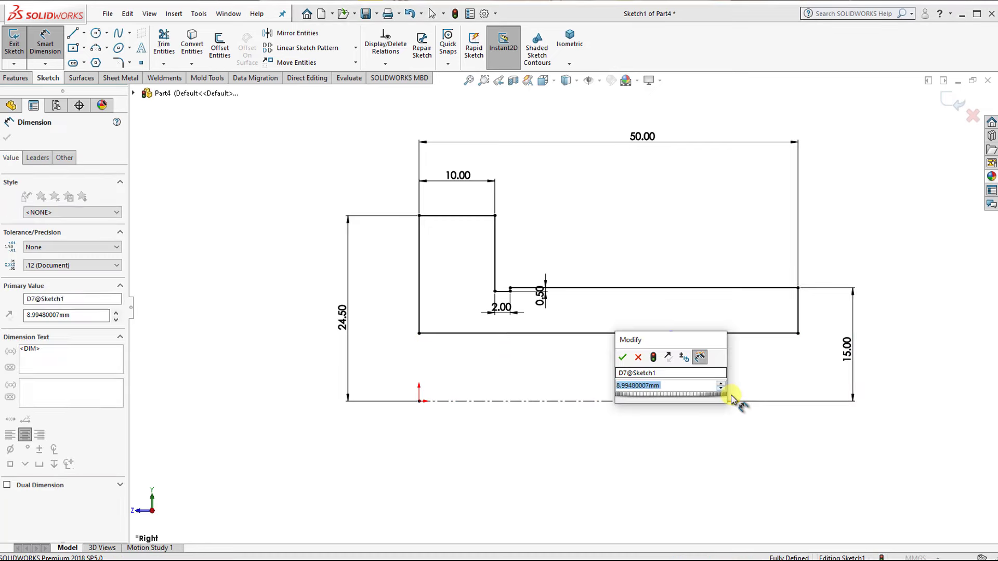
click(730, 497)
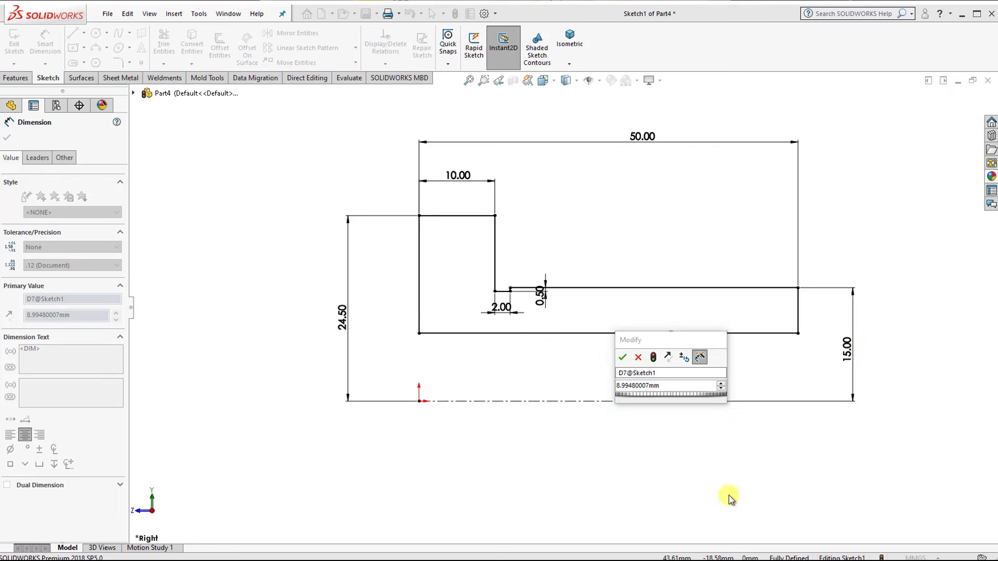
click(675, 386)
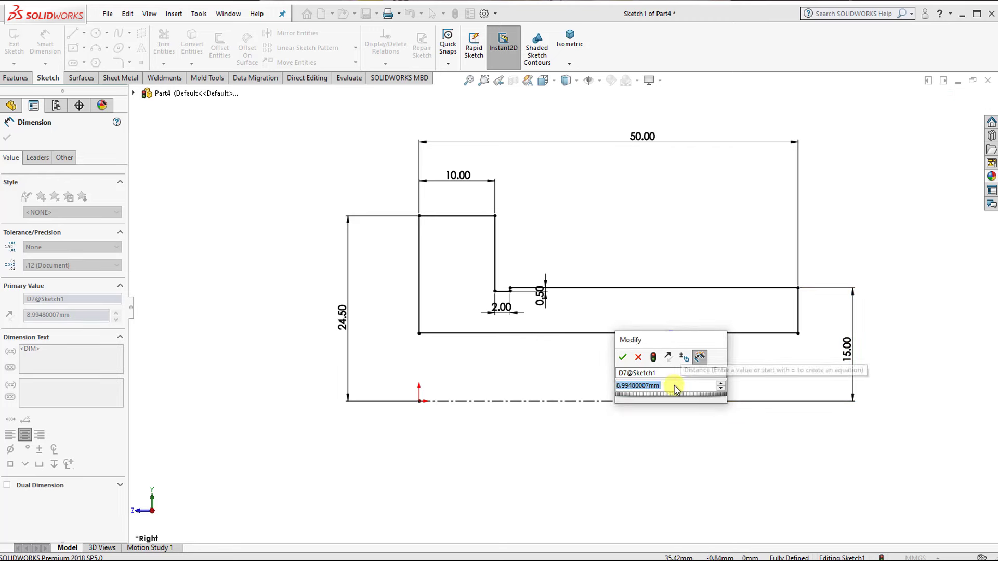
text(8.25)
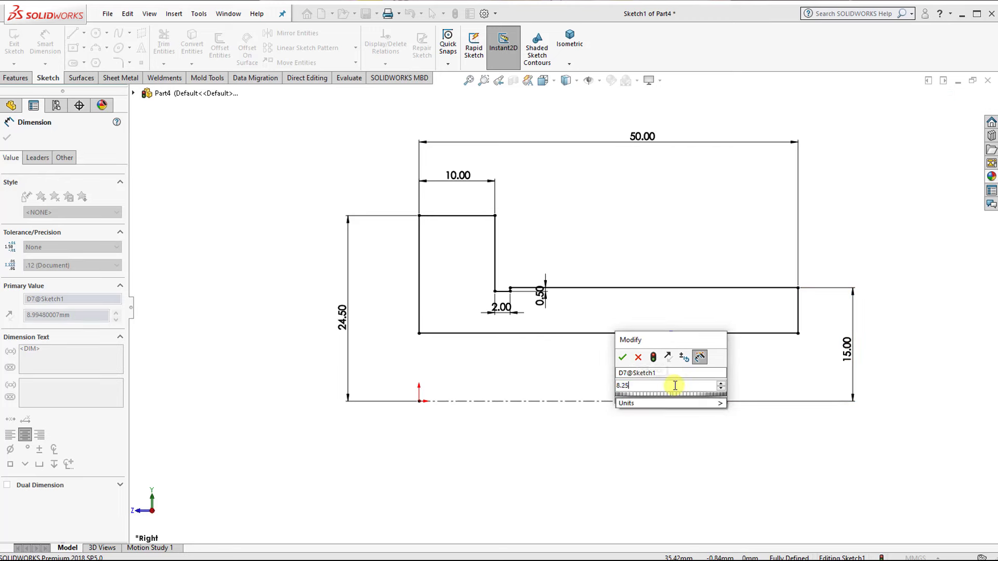
click(622, 357)
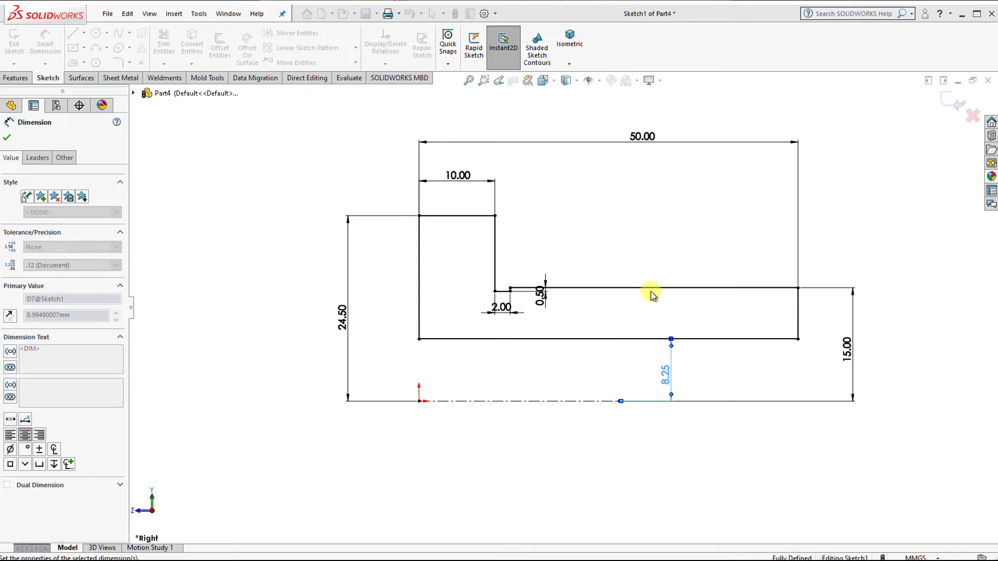
click(569, 41)
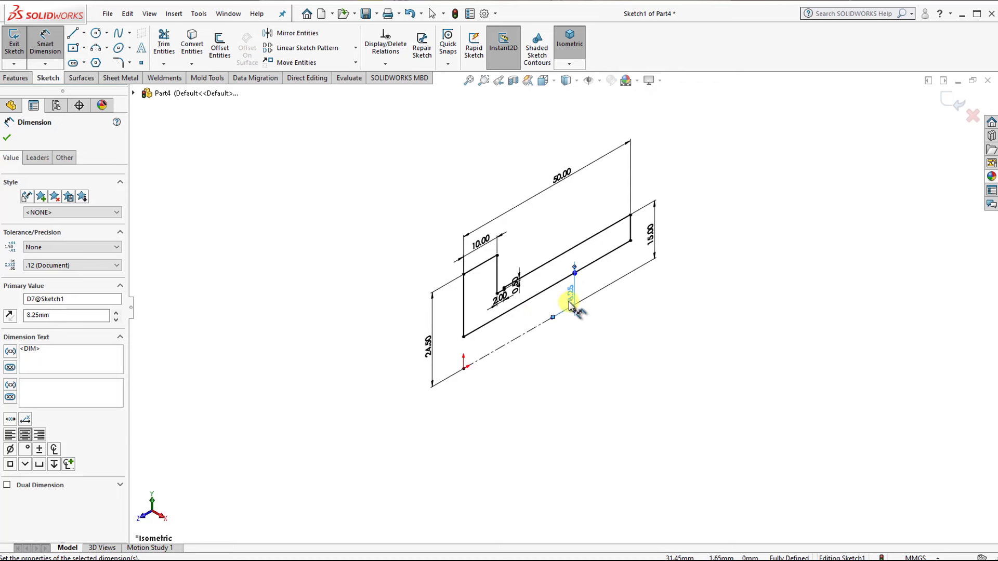
Revolve the profile about the centerline to create the solid bushing.
click(7, 137)
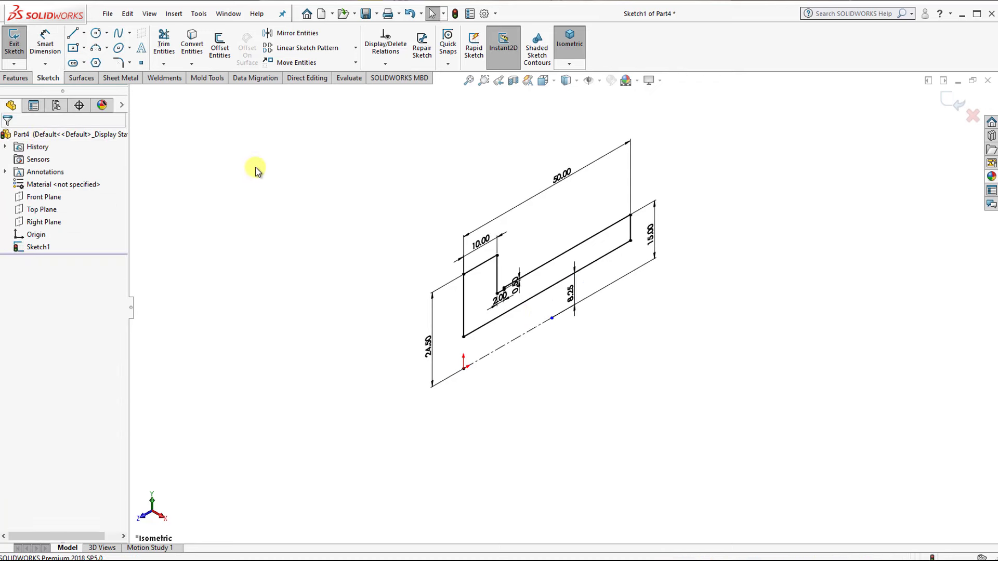
click(13, 79)
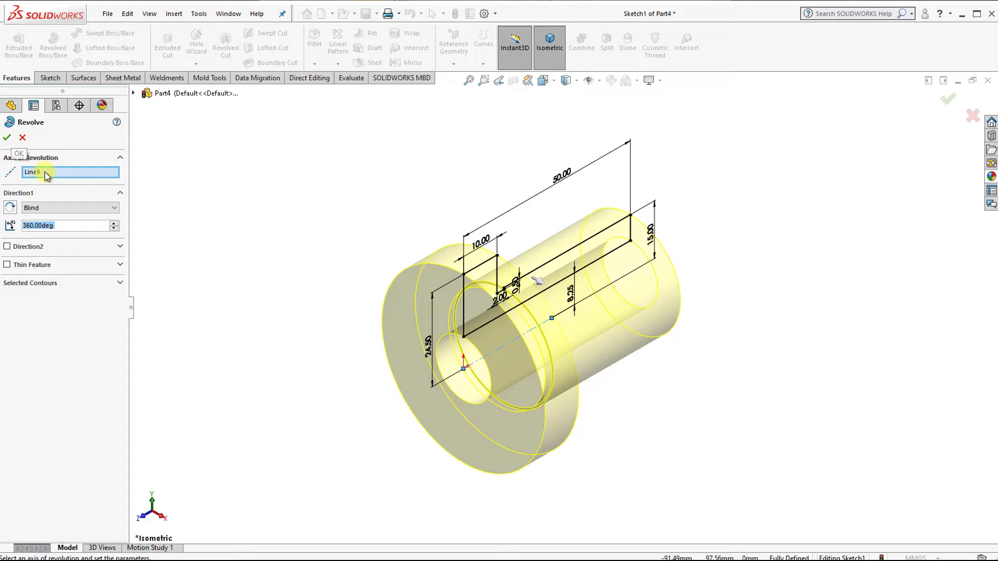
click(9, 140)
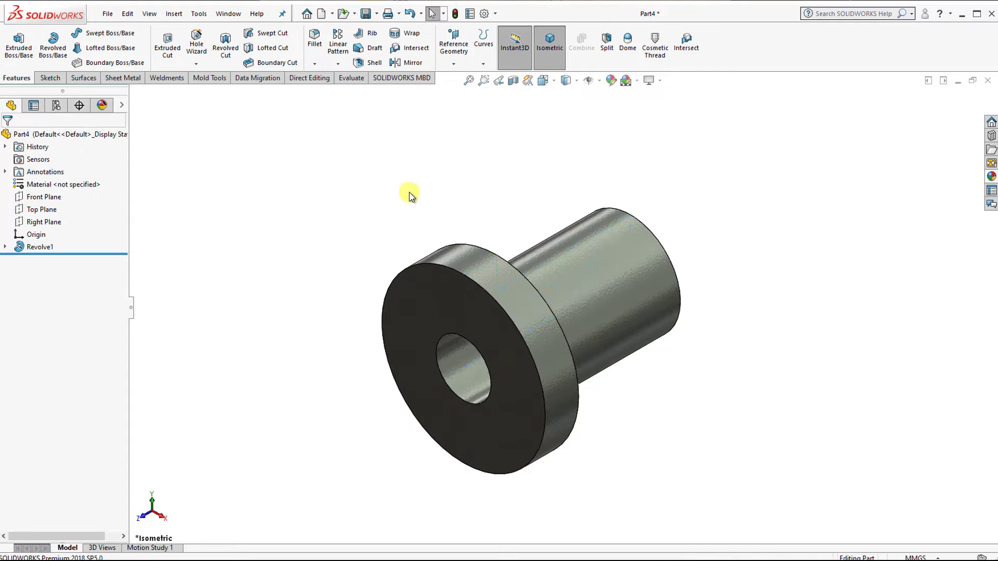
mouse_move(530, 338)
middle_down()
mouse_move(522, 300)
mouse_move(626, 364)
mouse_move(693, 326)
mouse_move(704, 350)
mouse_move(523, 287)
mouse_move(432, 339)
mouse_move(410, 372)
mouse_move(519, 350)
mouse_move(503, 383)
mouse_move(552, 407)
middle_up()
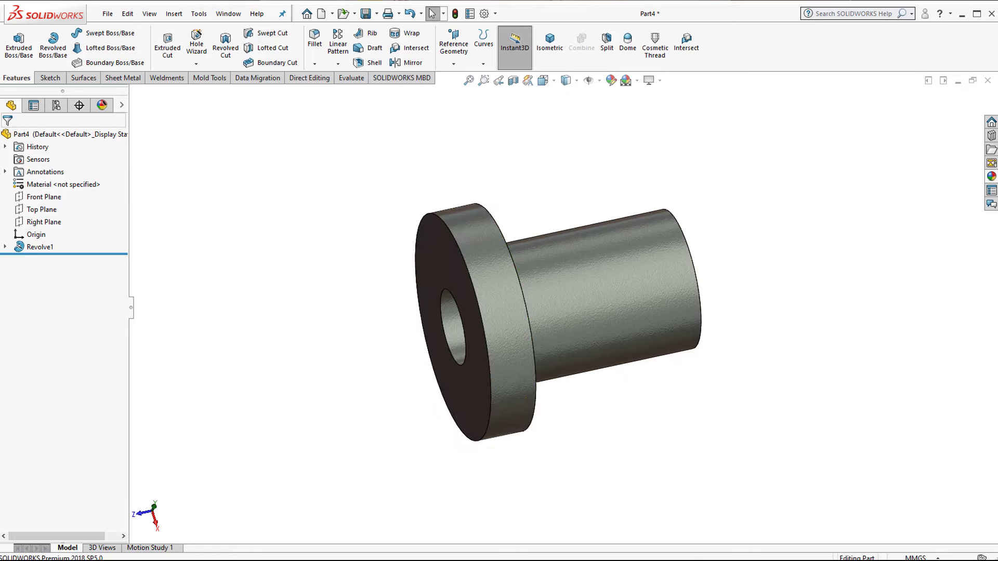
Fillet both flange edges and the shaft end edge with a 1 mm radius.
click(319, 51)
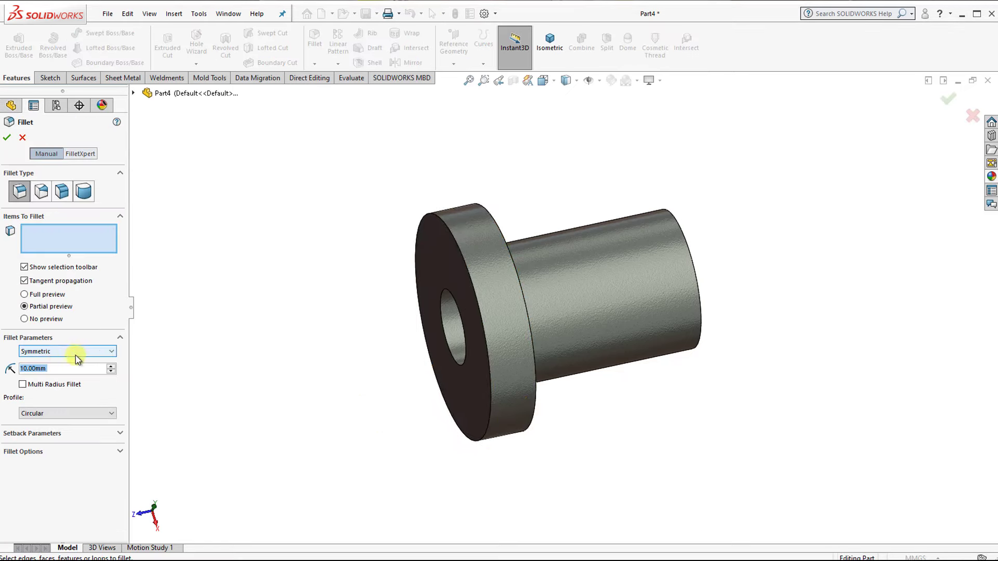
text(1)
key(Return)
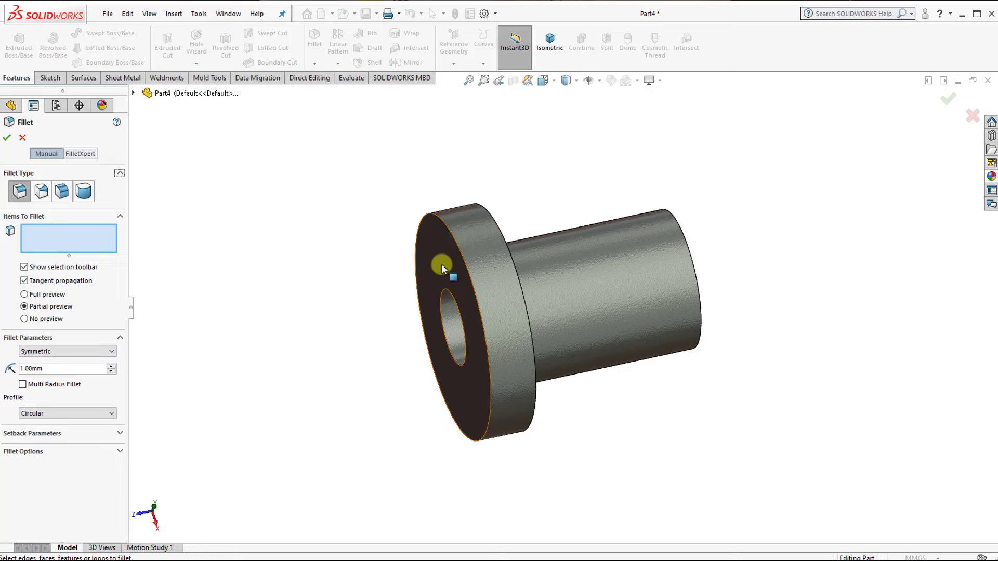
click(446, 224)
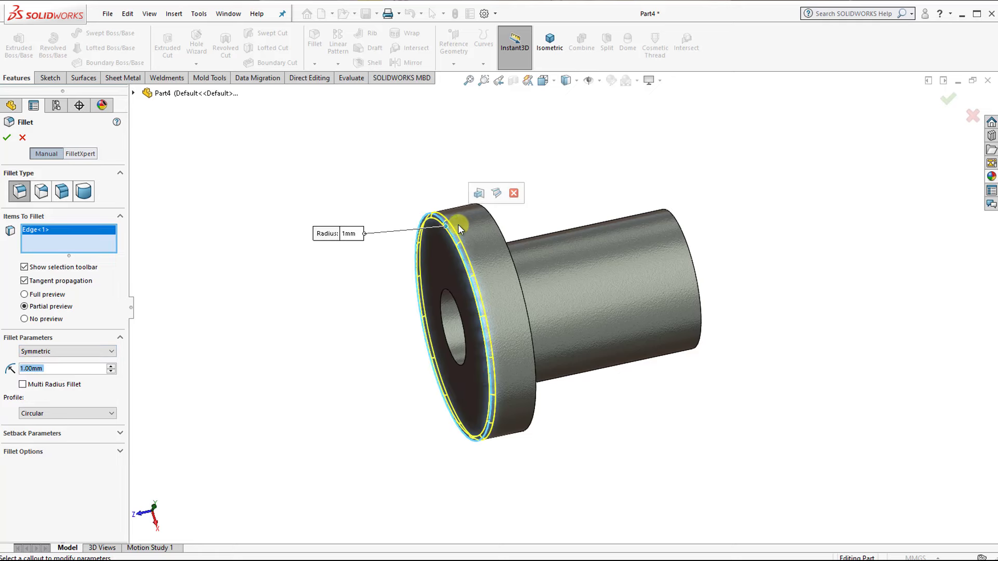
click(493, 221)
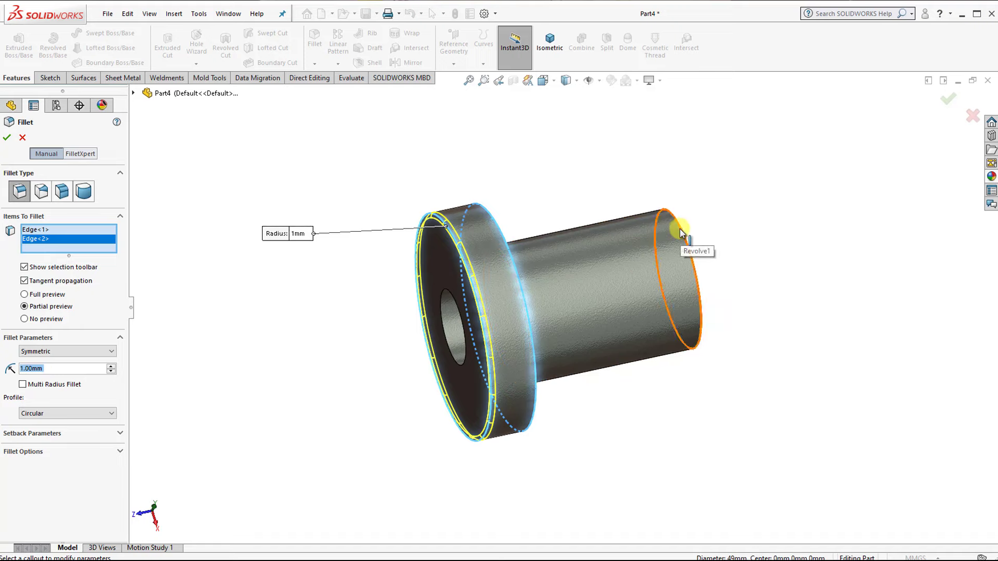
click(678, 249)
middle_drag(641, 272, 550, 255)
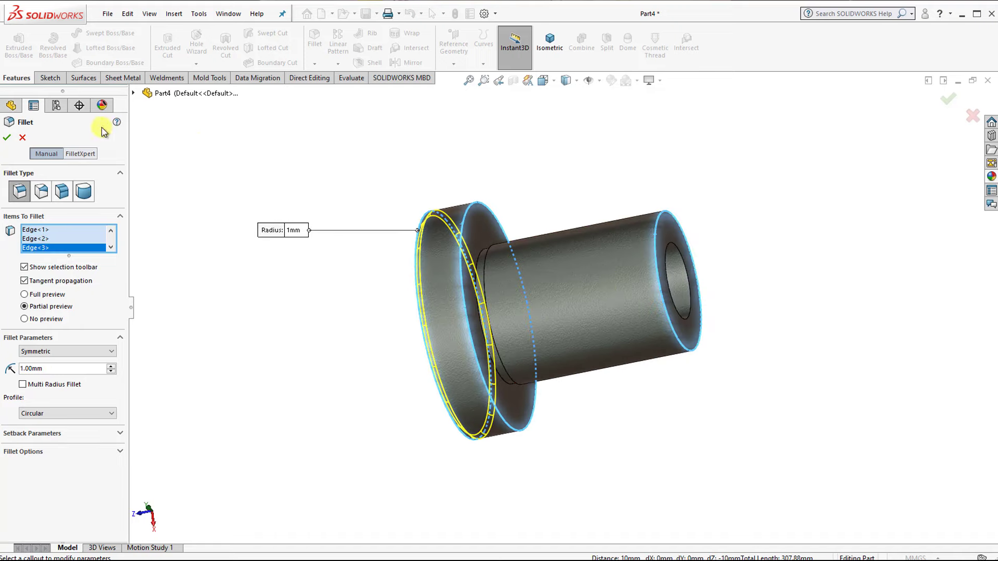
click(7, 138)
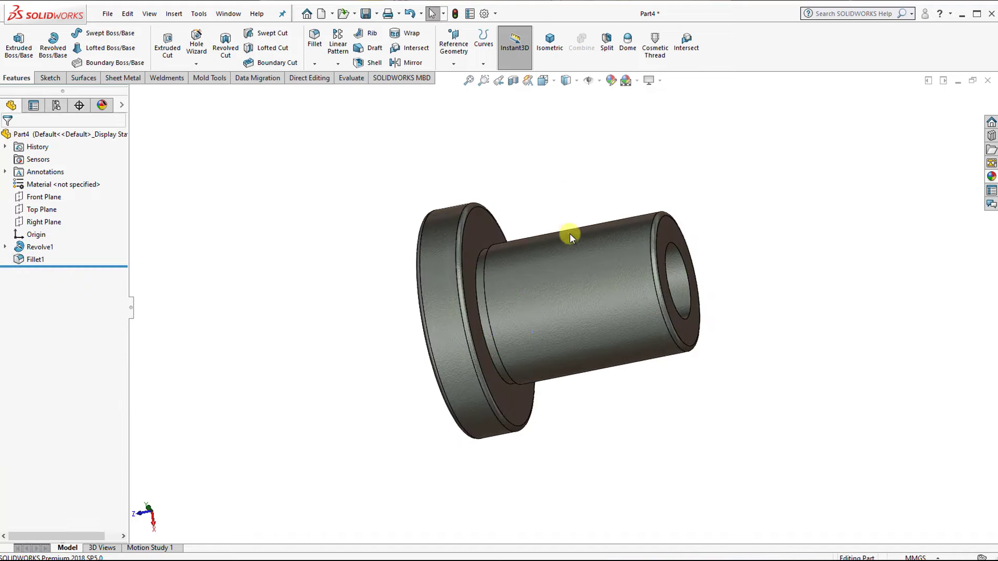
mouse_move(548, 263)
middle_down()
mouse_move(622, 267)
mouse_move(581, 310)
middle_up()
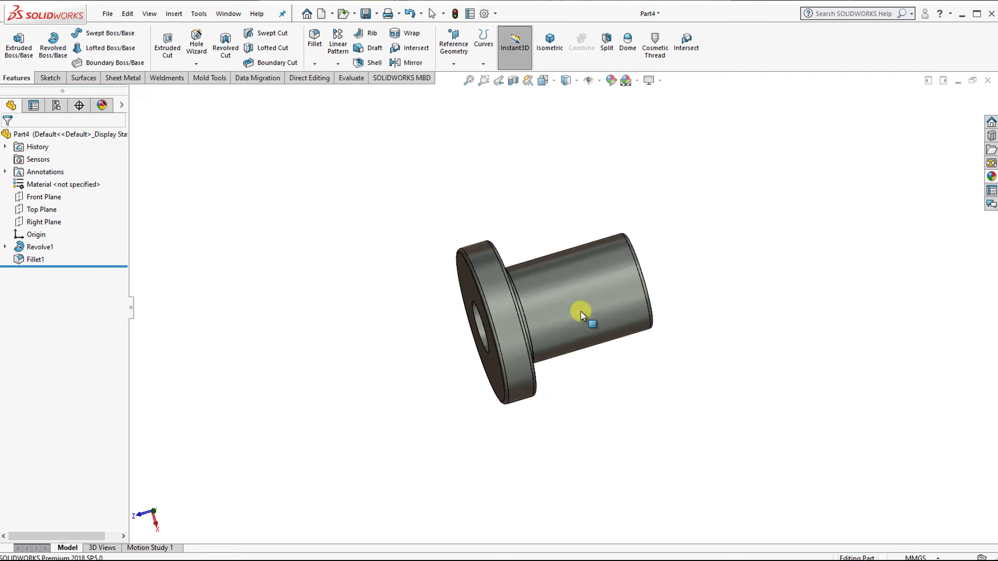
click(550, 44)
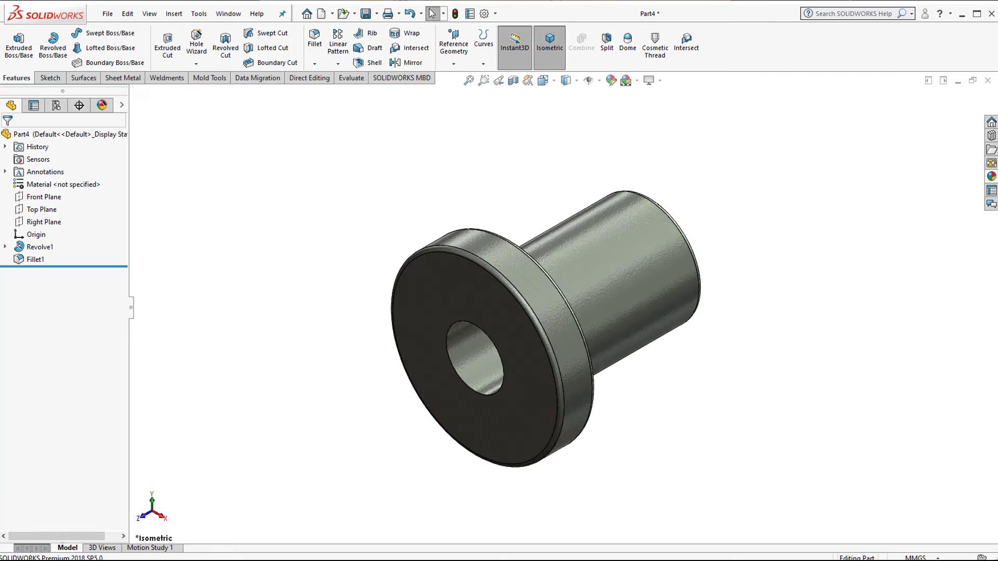
Start a sketch on the flange's front face and draw a construction circle at the origin.
click(520, 361)
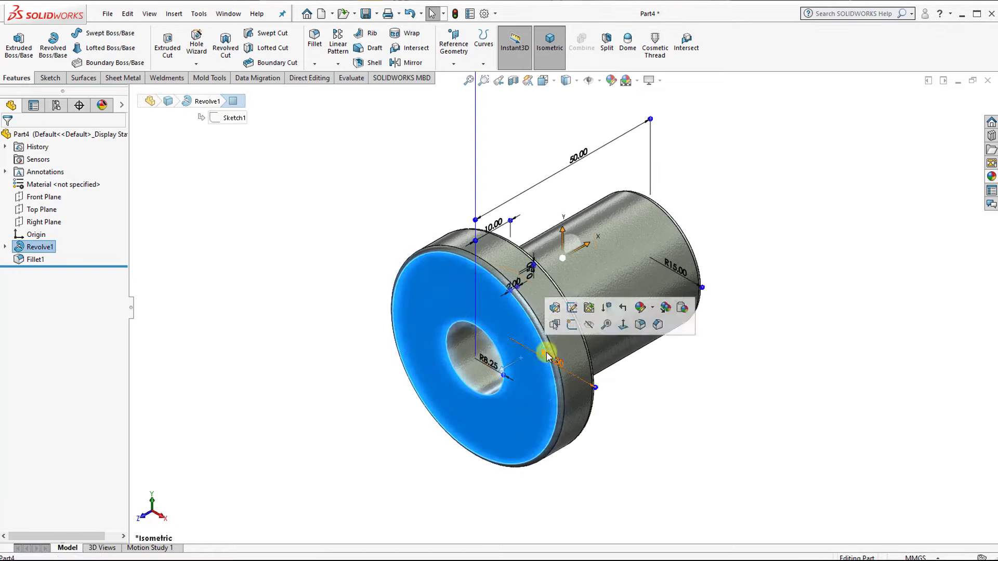
click(561, 324)
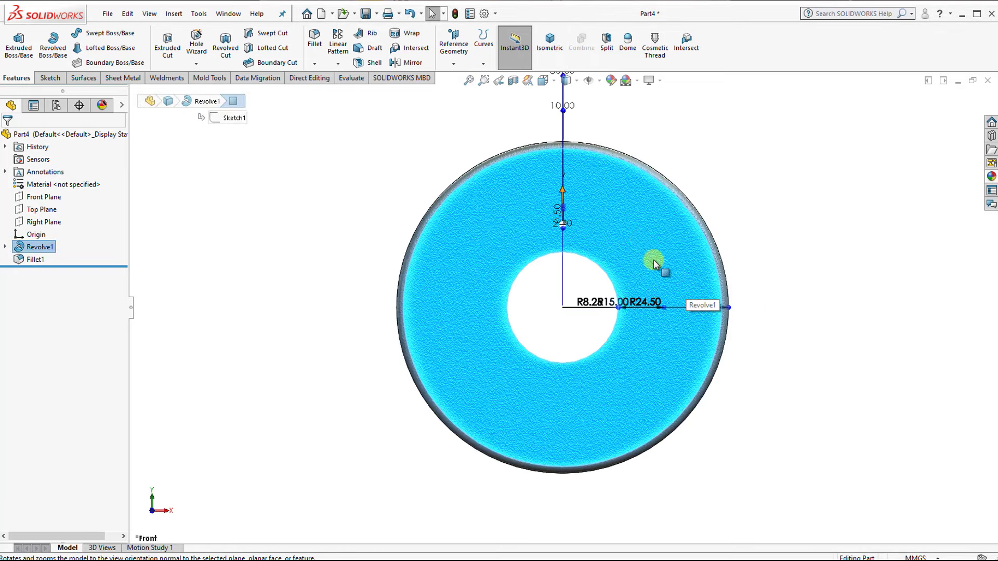
click(647, 236)
click(694, 209)
click(755, 264)
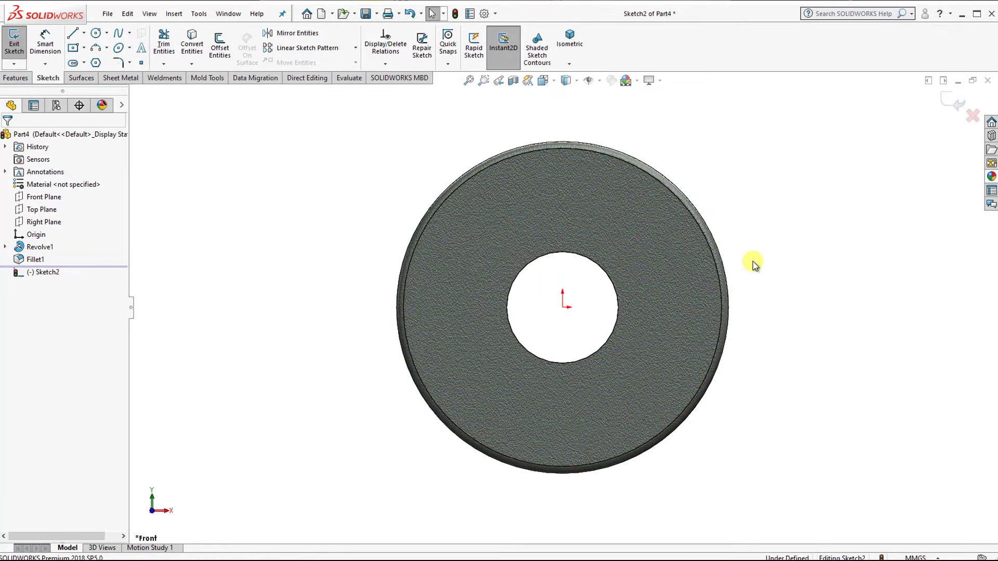
click(98, 35)
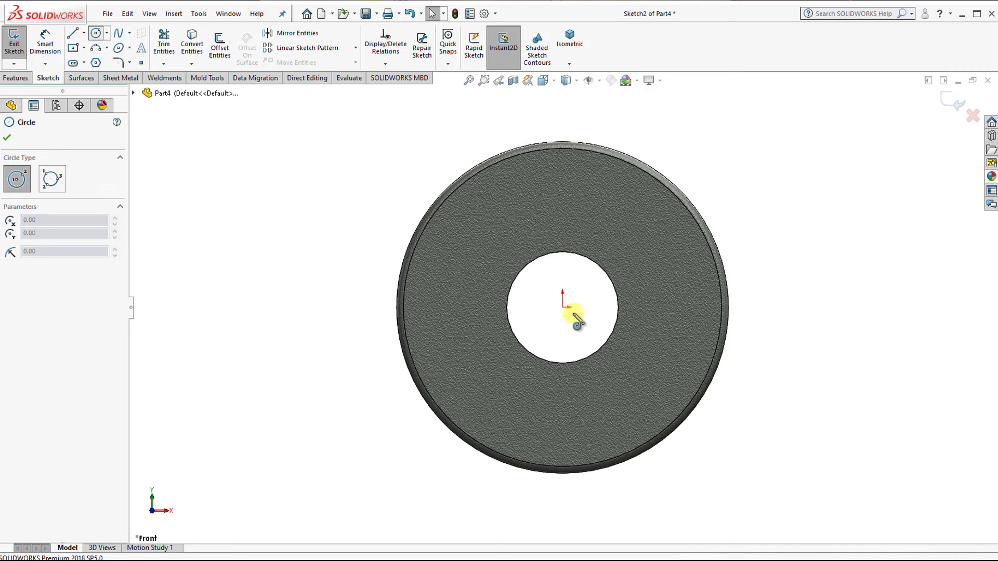
click(562, 308)
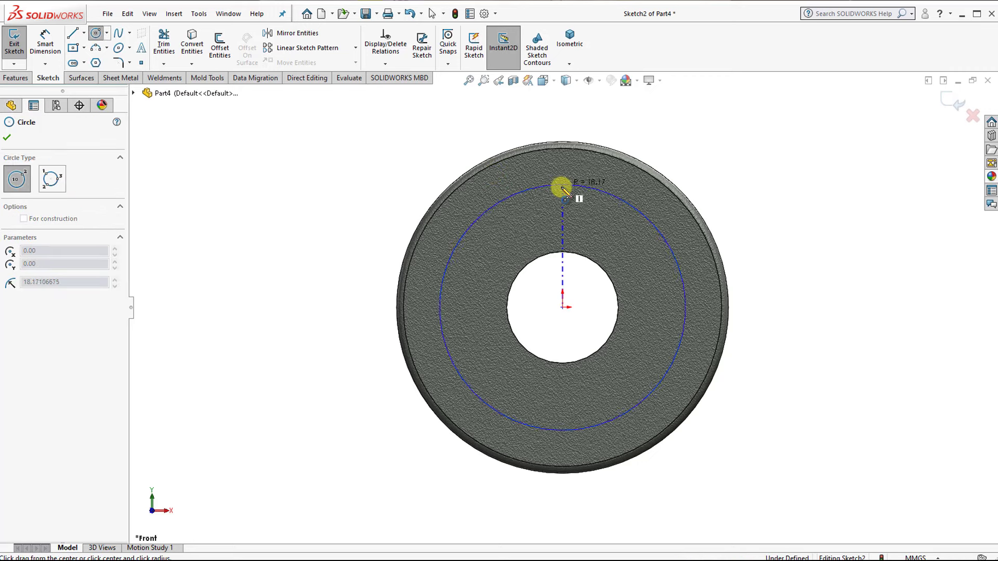
click(561, 185)
click(24, 341)
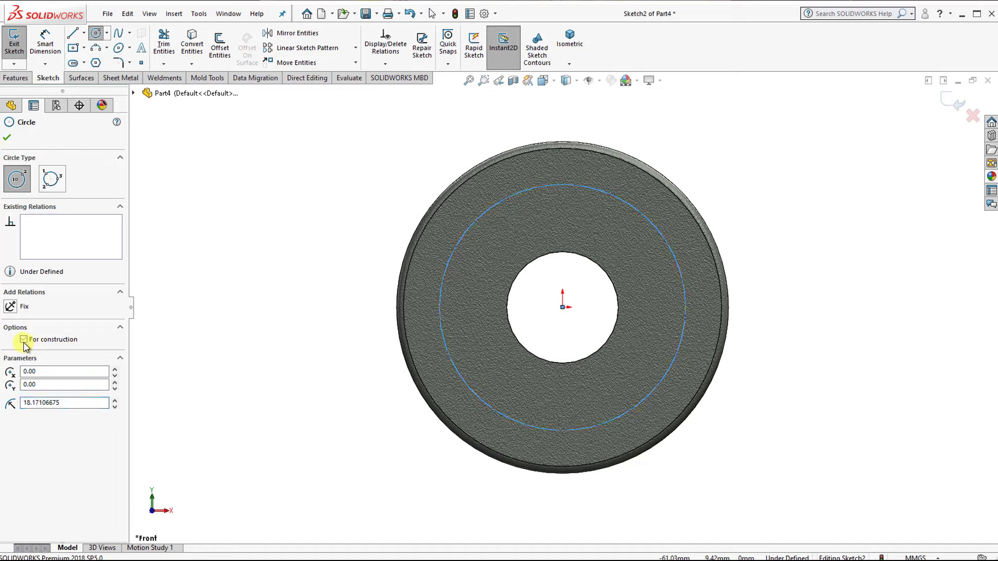
key(Escape)
Dimension the construction circle to 39 mm diameter and close the sketch.
click(39, 53)
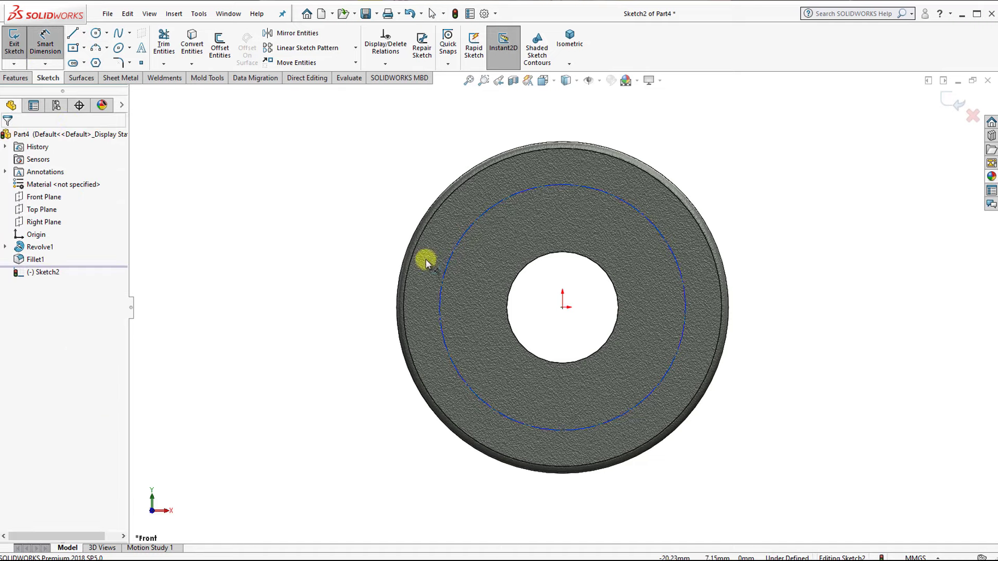
click(450, 262)
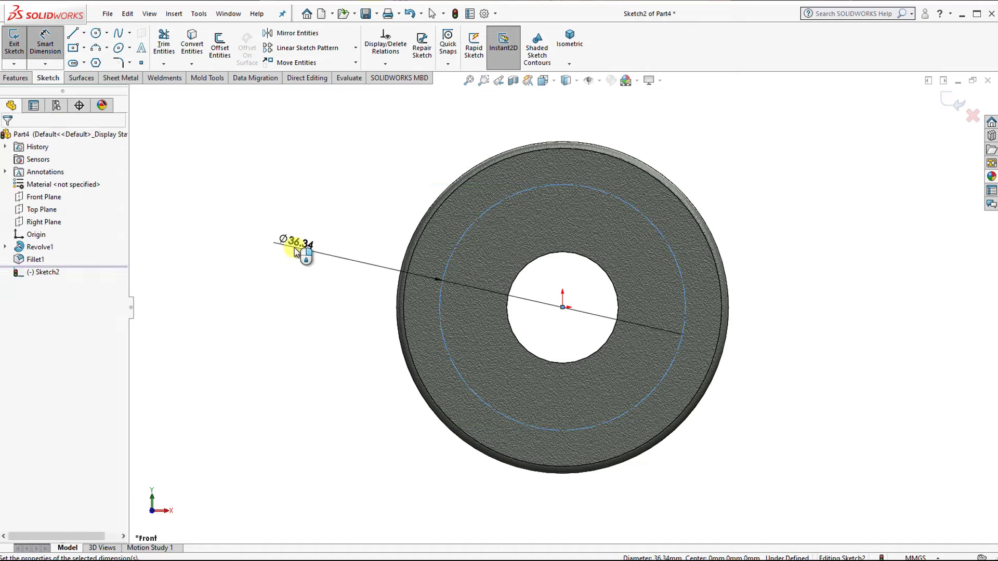
click(296, 250)
text(39)
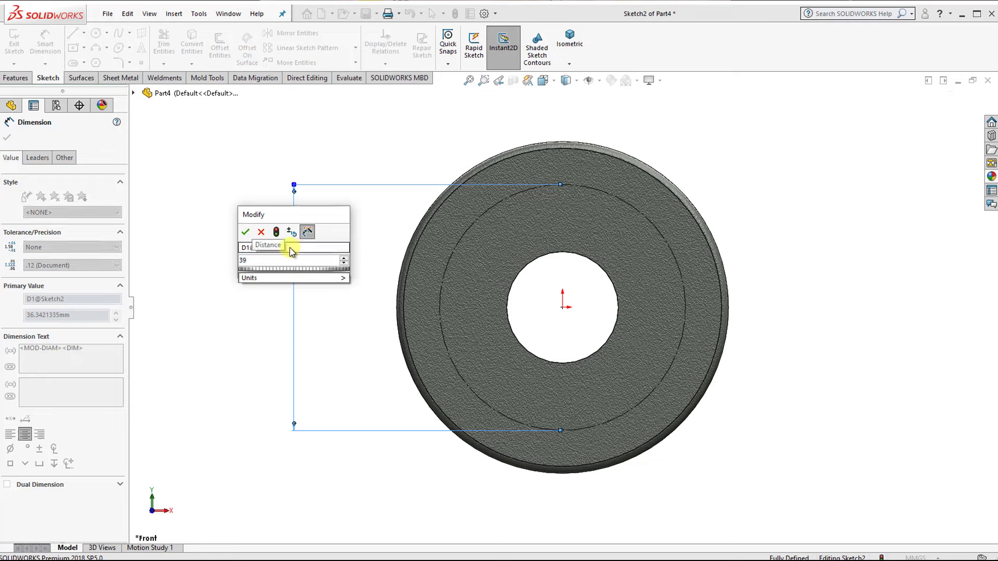
click(246, 233)
key(Escape)
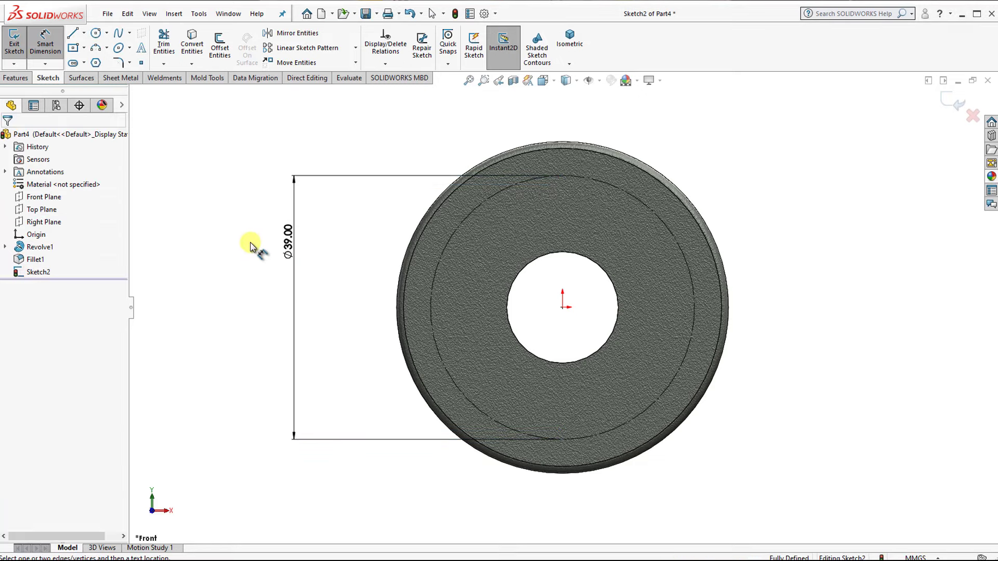
click(956, 102)
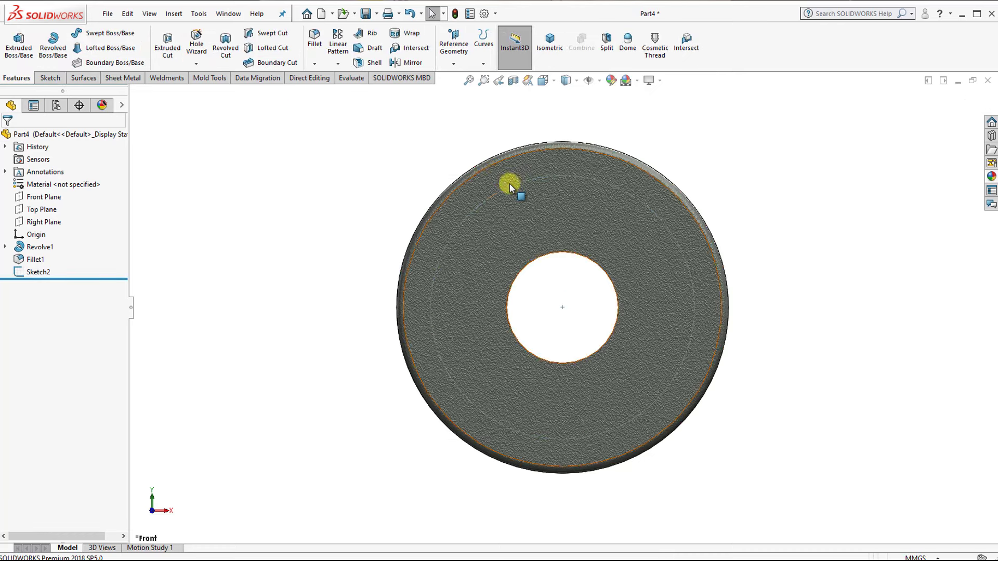
Reopen Sketch2 and draw a circle centred on the top point of the 39 mm circle.
double_click(39, 272)
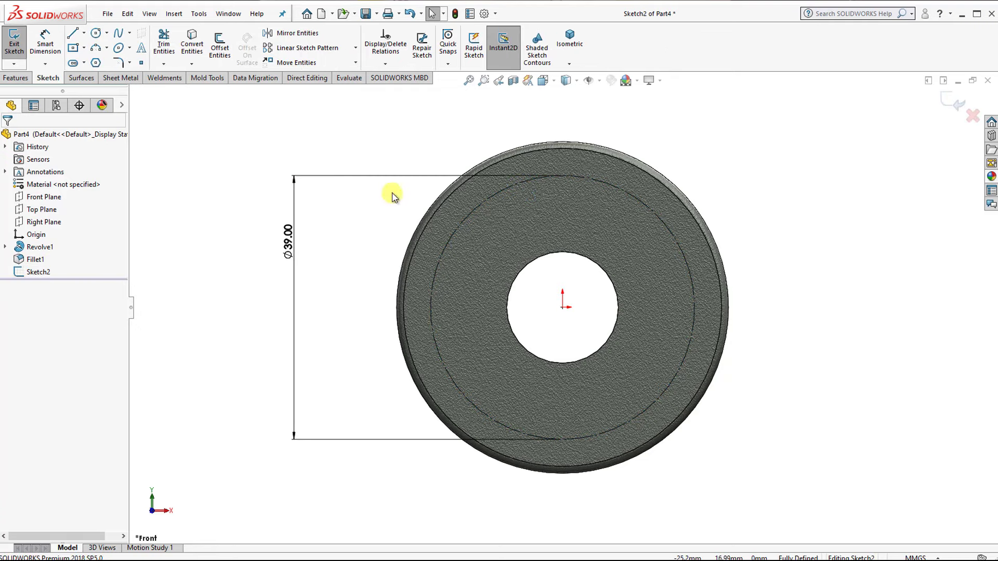
click(97, 35)
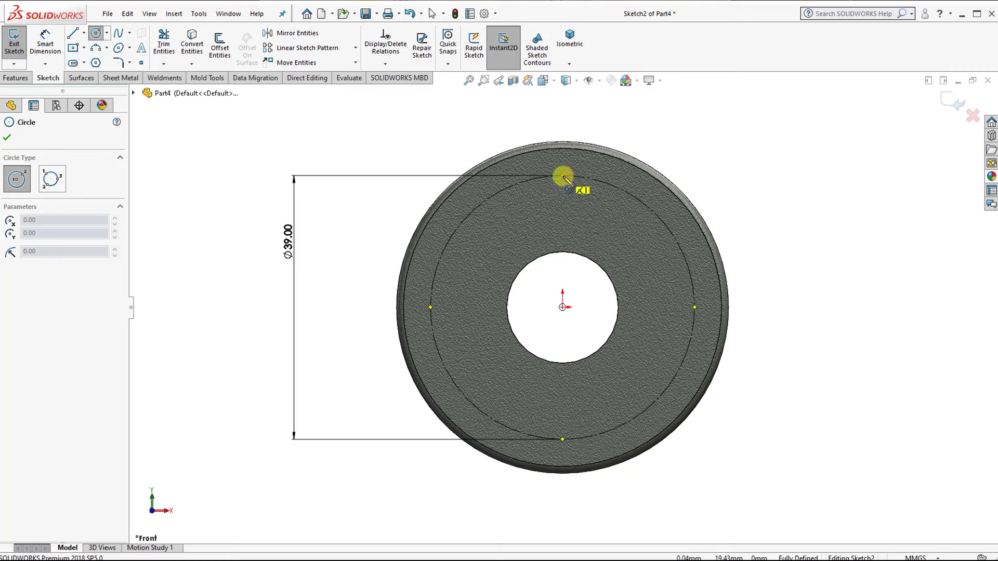
click(562, 176)
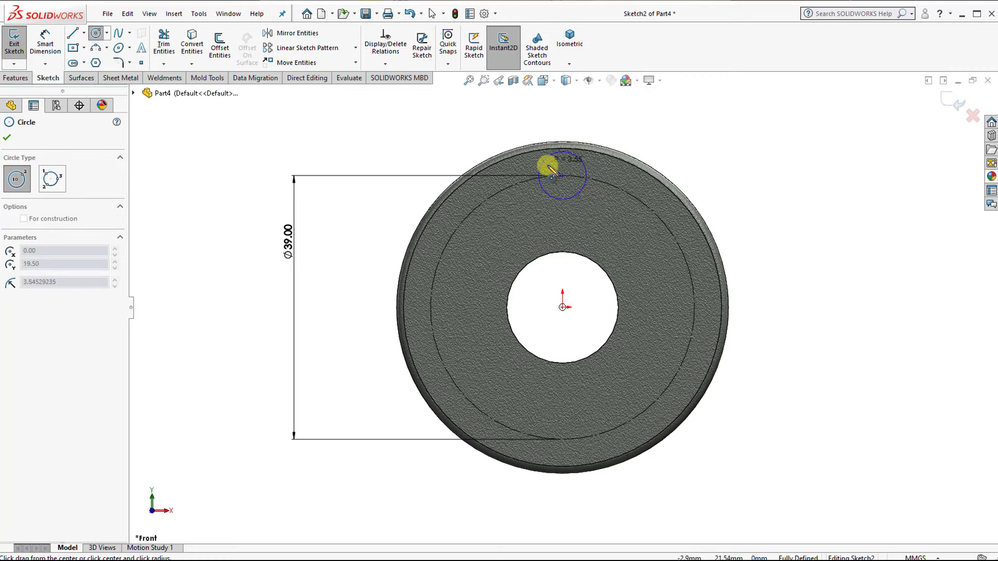
click(548, 167)
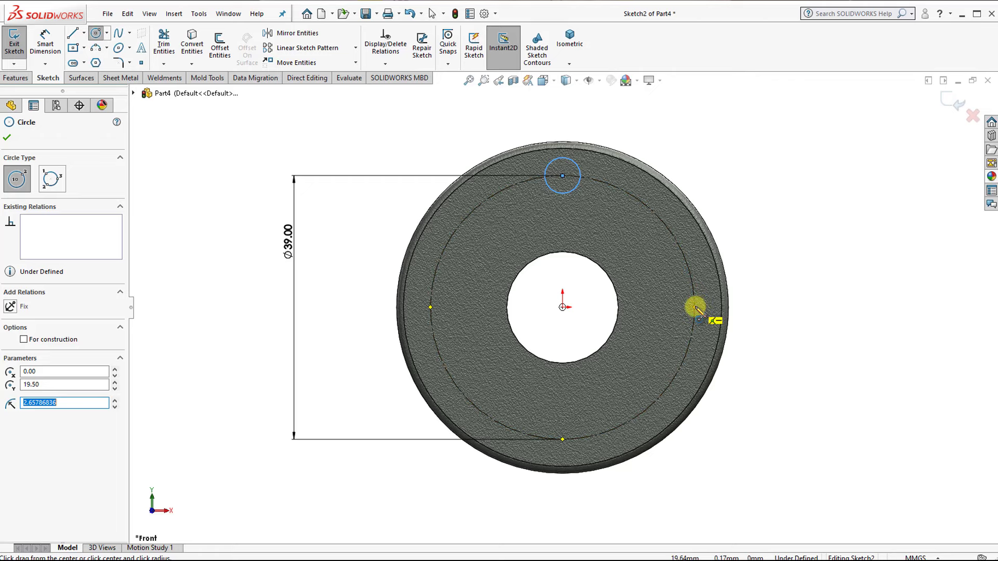
key(Escape)
Dimension the new hole circle to 6 mm diameter.
click(47, 49)
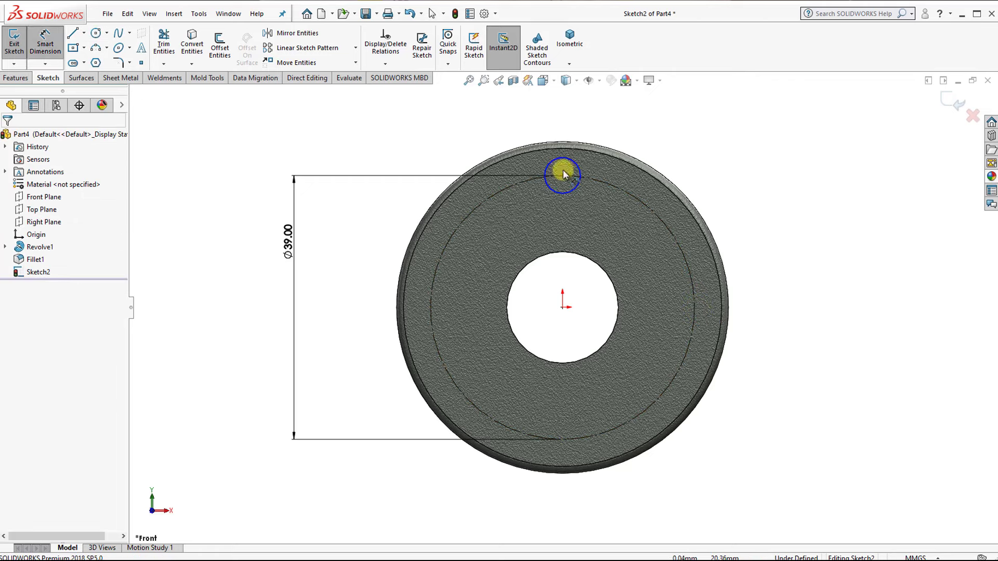
click(552, 169)
click(478, 131)
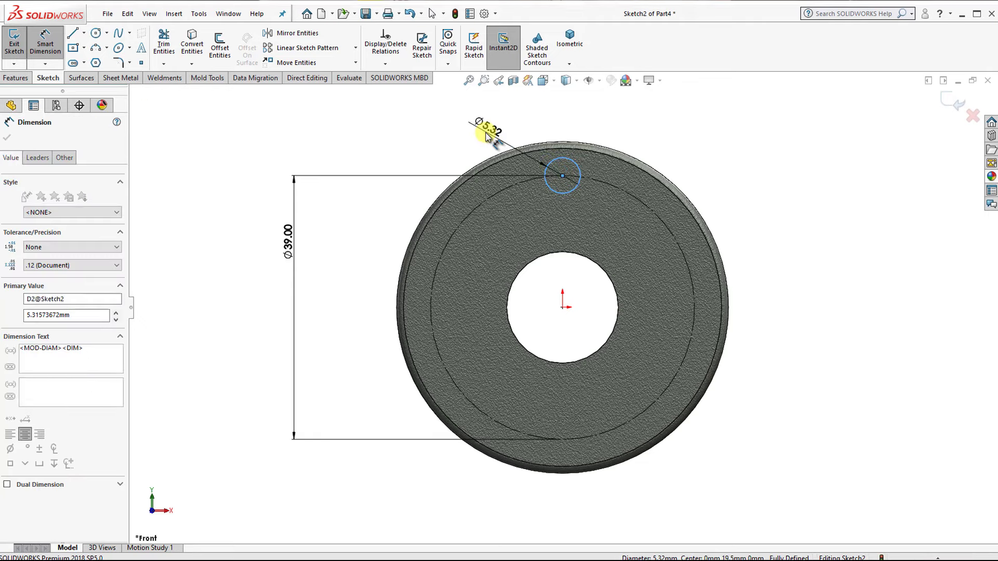
text(6)
key(Return)
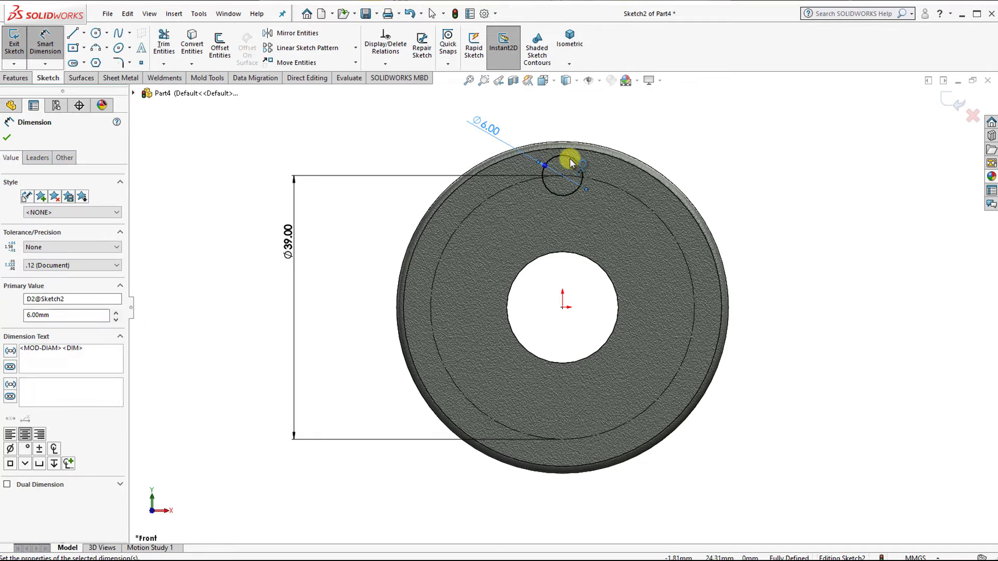
key(Escape)
click(570, 41)
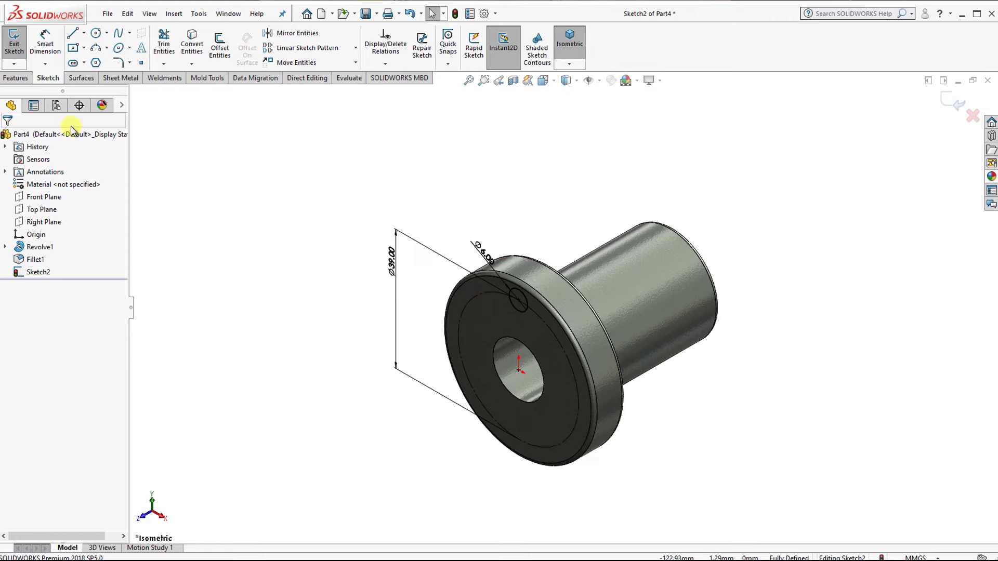
Extrude-cut the 6 mm circle Up To Next to make one flange hole.
click(22, 80)
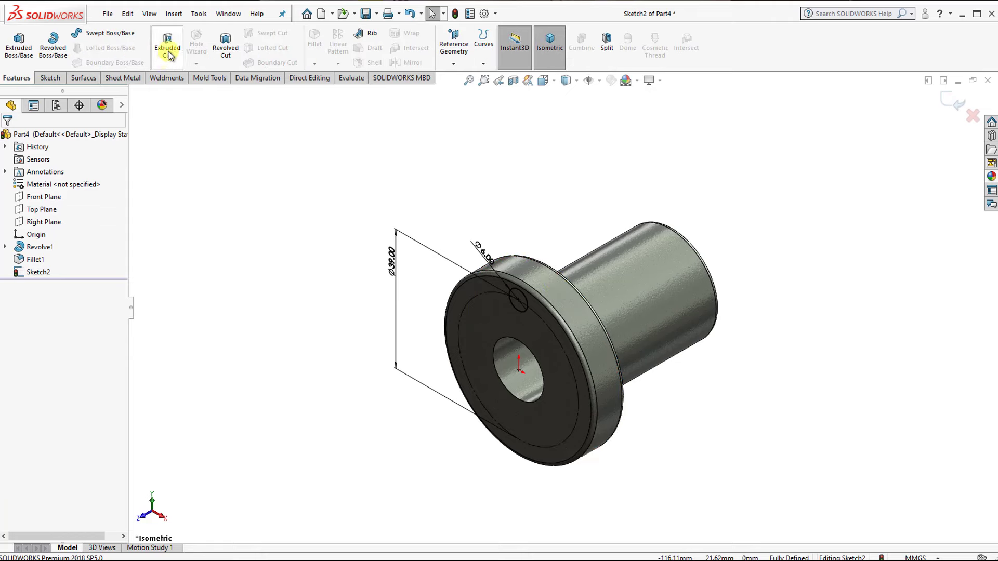
click(169, 55)
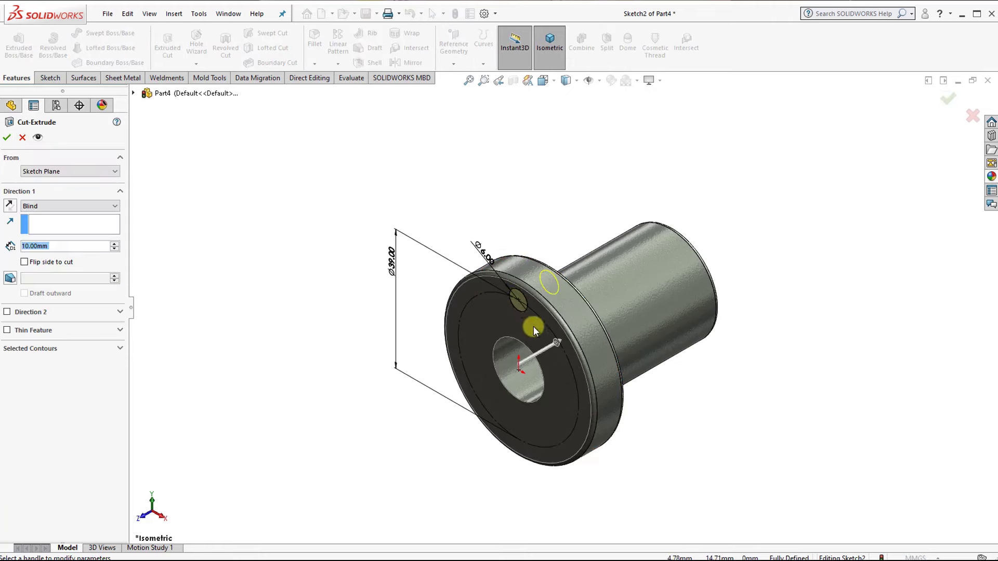
mouse_move(541, 329)
middle_down()
mouse_move(446, 378)
mouse_move(445, 329)
mouse_move(507, 285)
mouse_move(523, 299)
middle_up()
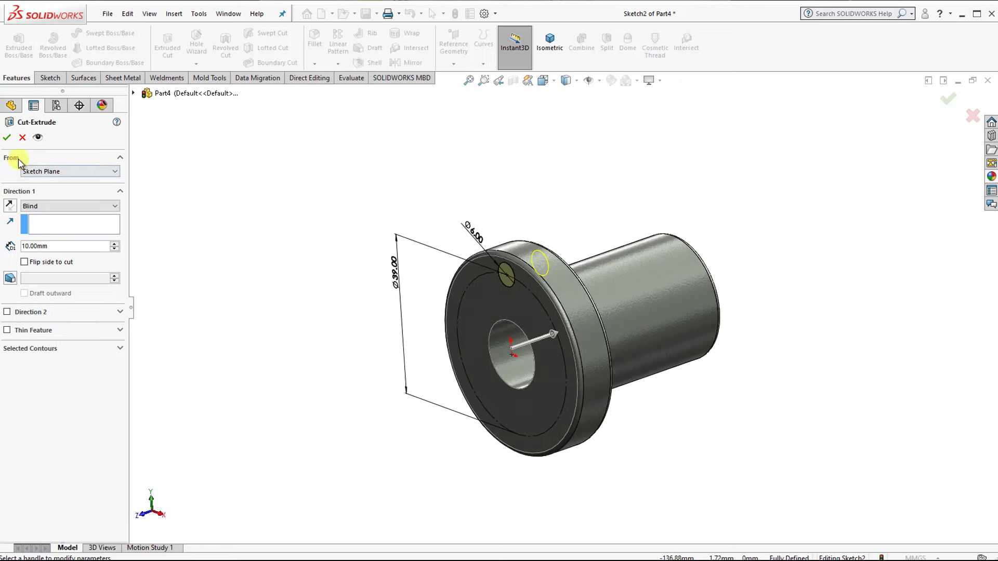
click(39, 206)
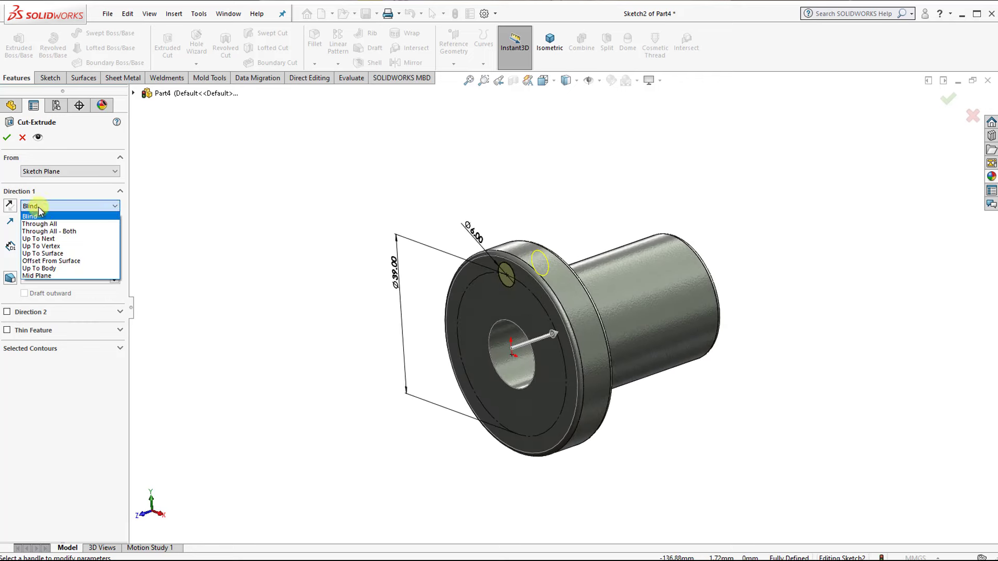
click(52, 242)
mouse_move(550, 242)
middle_down()
mouse_move(455, 296)
mouse_move(416, 291)
middle_up()
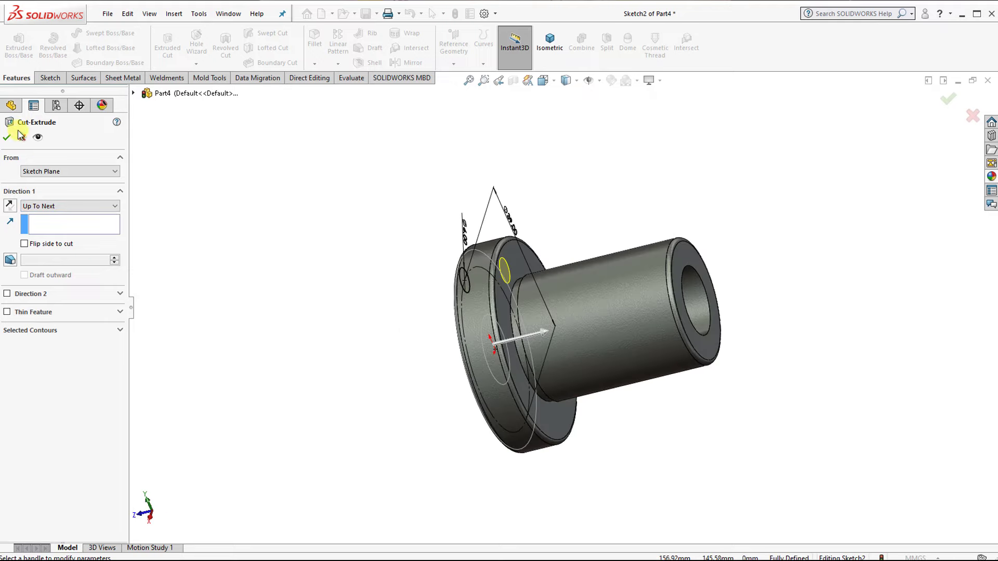
click(12, 140)
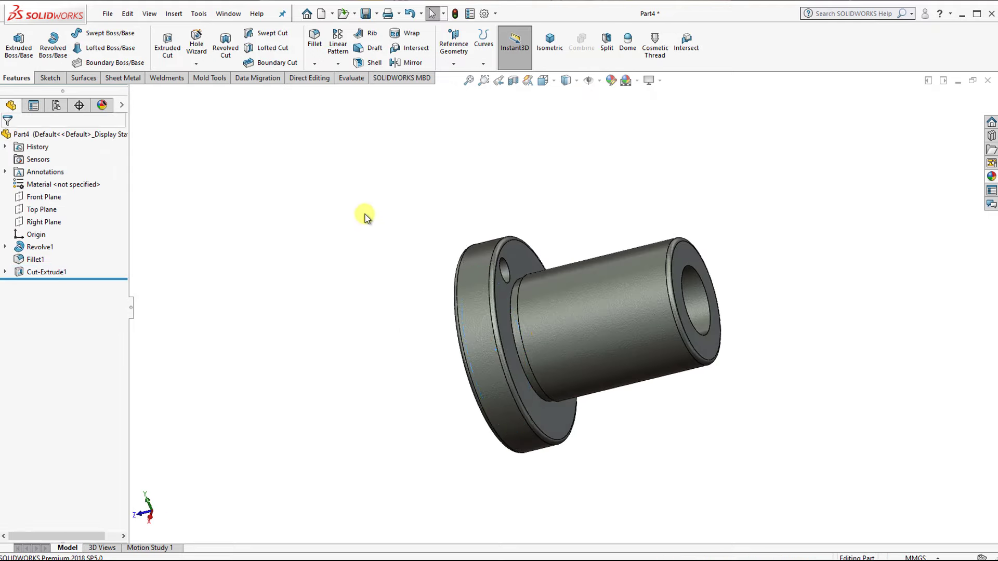
mouse_move(363, 215)
middle_down()
mouse_move(493, 255)
mouse_move(514, 244)
middle_up()
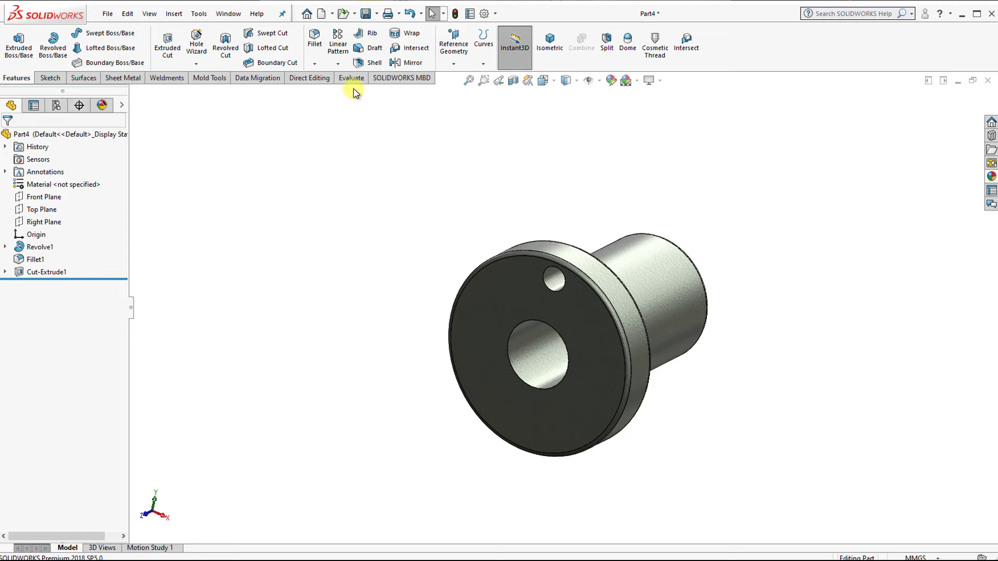
Begin a circular pattern and get ready to pick its rotation axis.
click(339, 64)
click(361, 91)
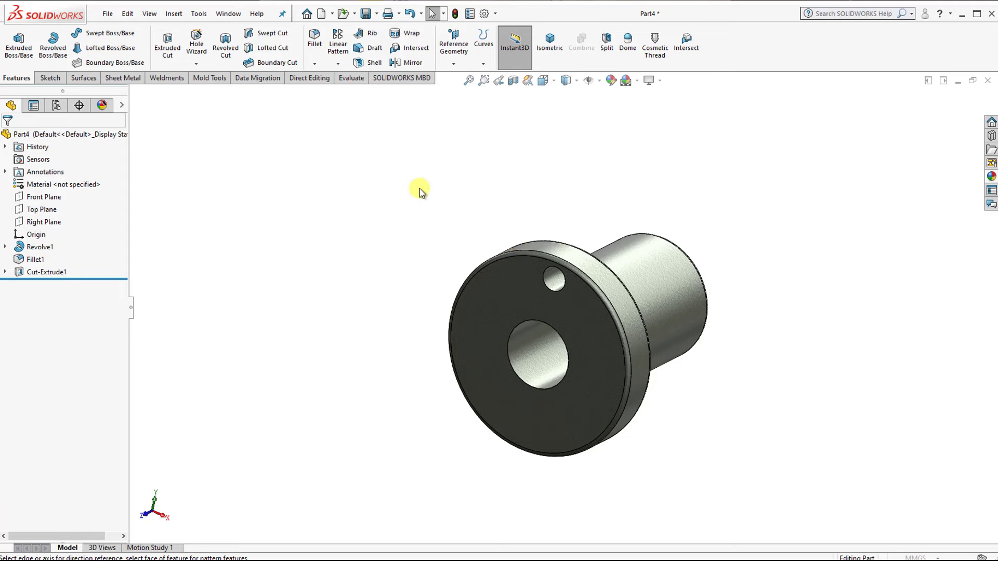
click(32, 174)
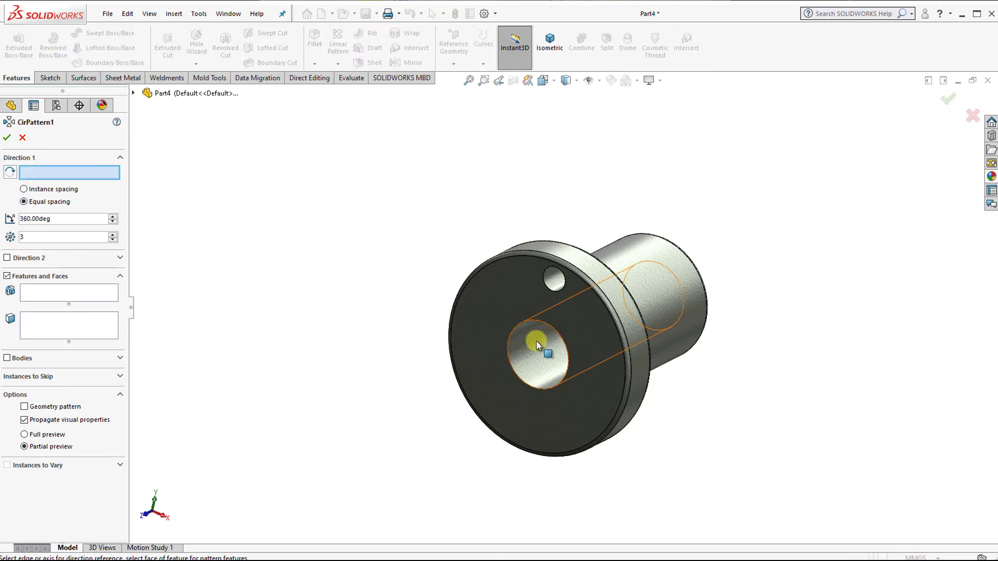
Pattern Cut-Extrude1 into 4 instances around the bore edge axis.
click(529, 319)
click(43, 294)
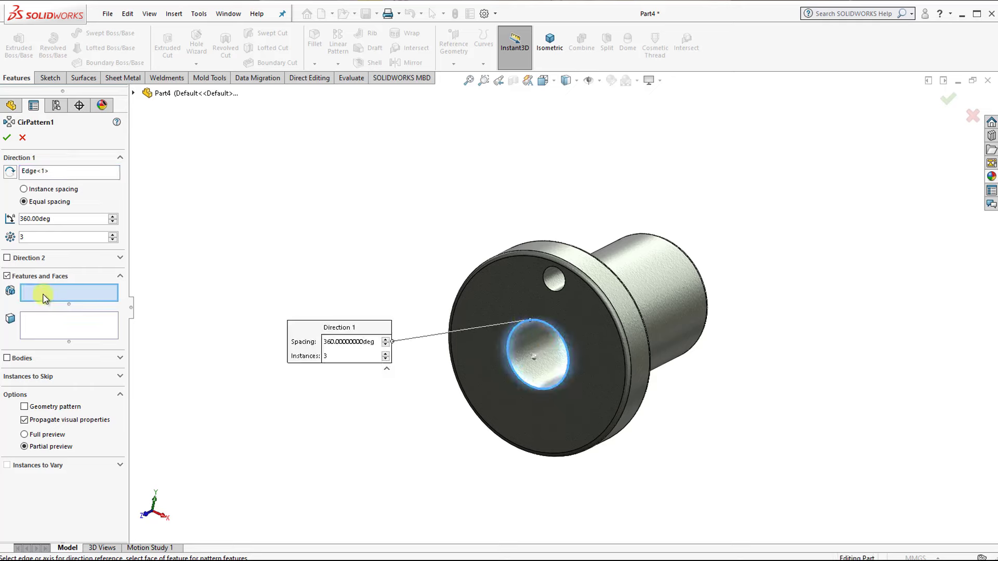
click(555, 275)
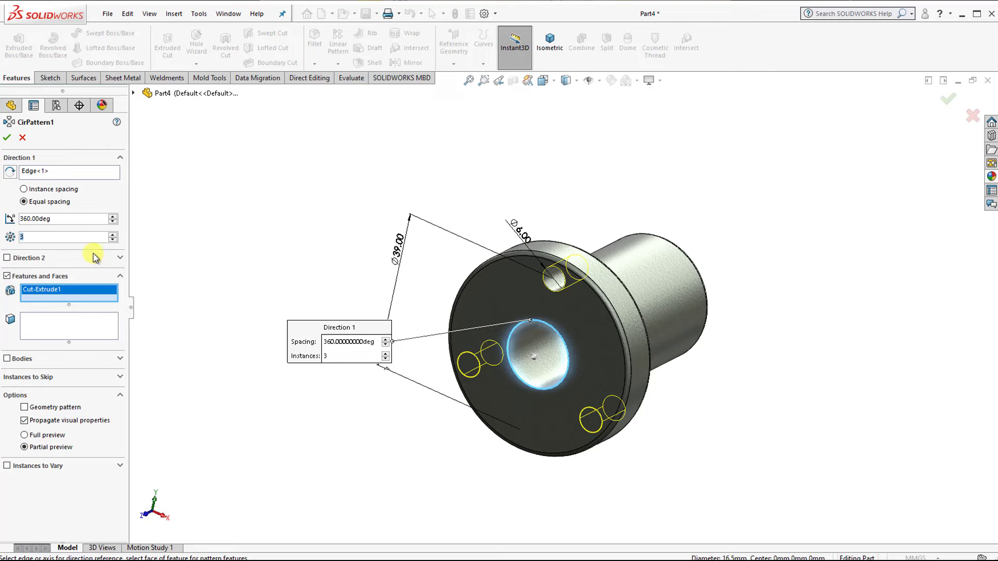
text(4)
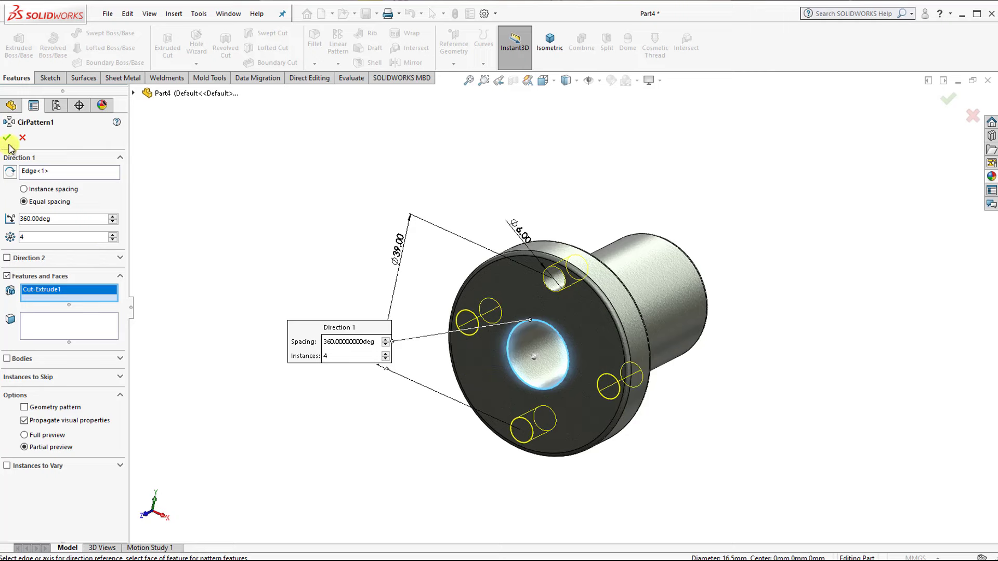
click(6, 138)
Inspect the four holes, then select the tube's end face around the bore.
scroll(584, 288, up, 2)
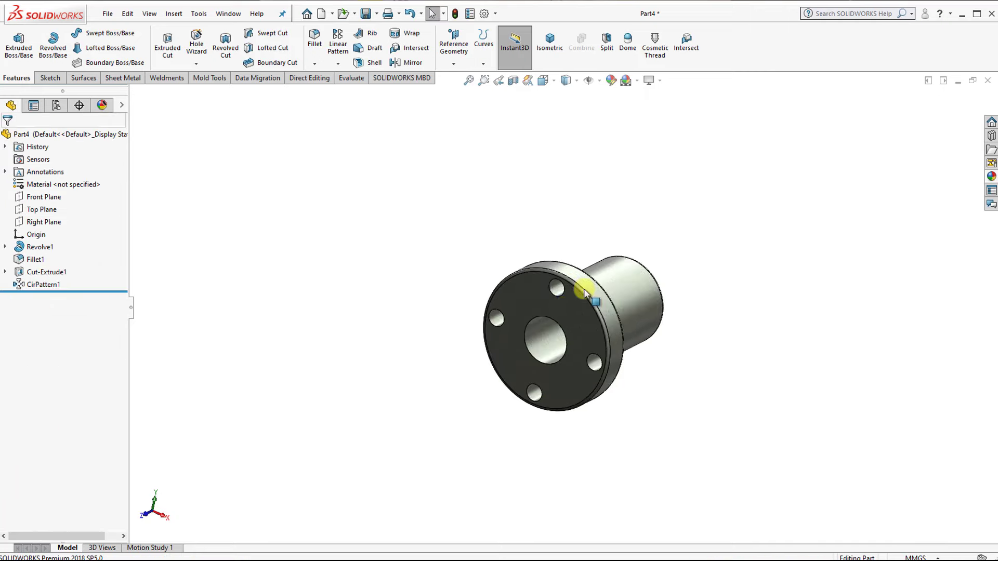
mouse_move(584, 289)
middle_down()
mouse_move(475, 345)
mouse_move(494, 364)
mouse_move(554, 310)
mouse_move(581, 348)
mouse_move(550, 316)
mouse_move(724, 323)
mouse_move(633, 328)
mouse_move(519, 369)
mouse_move(541, 319)
middle_up()
scroll(582, 349, down, 3)
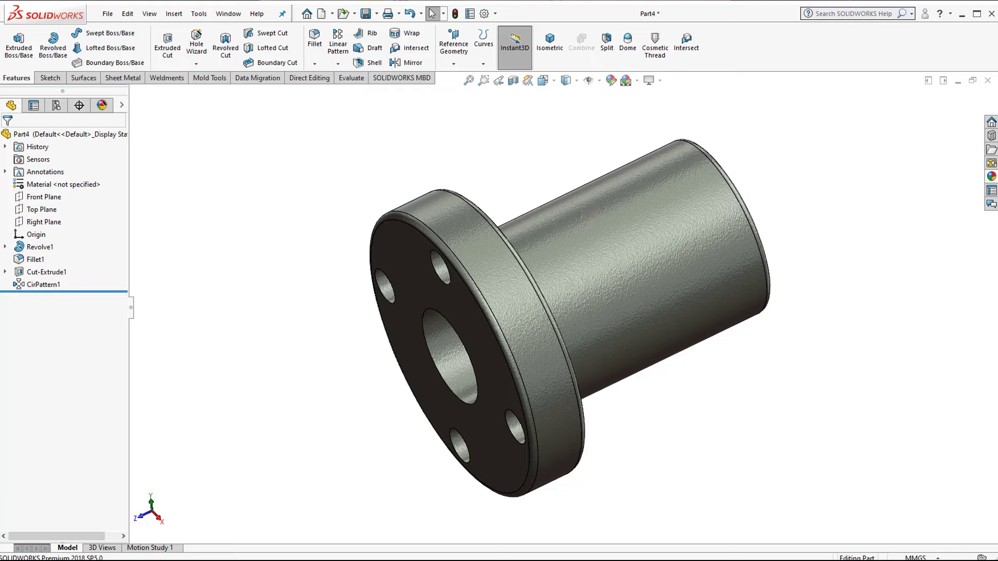
scroll(652, 352, up, 2)
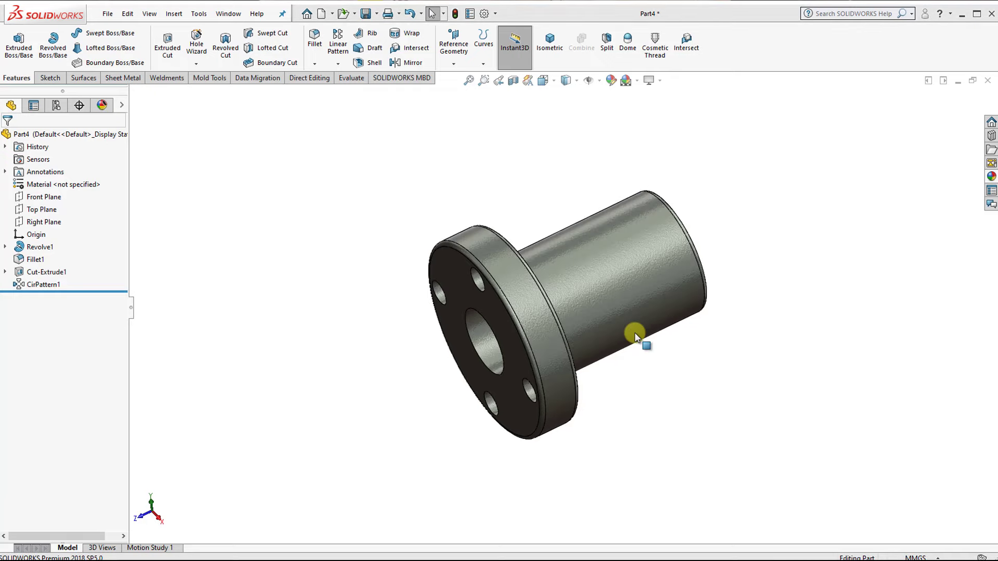
middle_drag(634, 334, 545, 382)
click(675, 271)
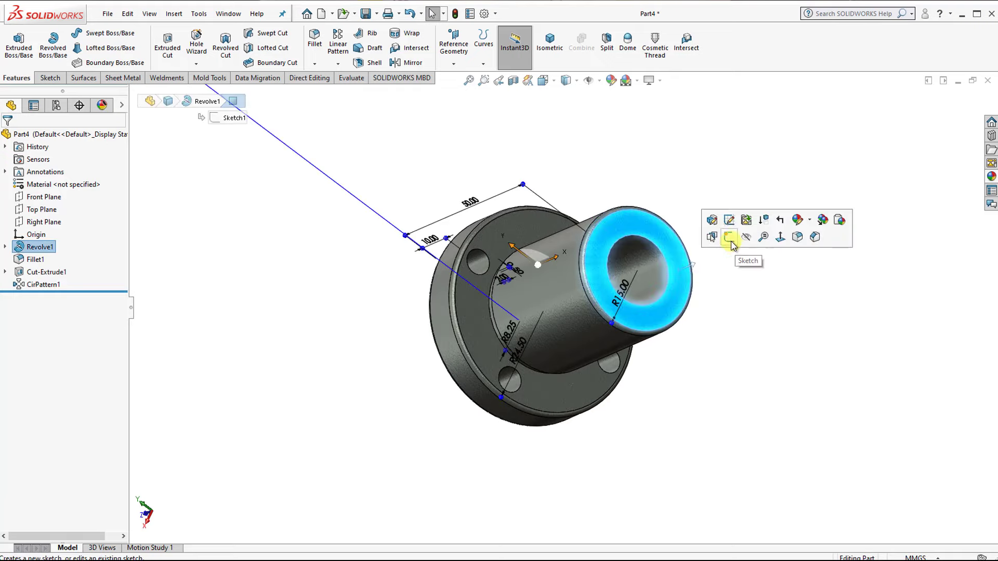
Sketch on the tube end face and convert the bore's circular edge into it.
click(729, 238)
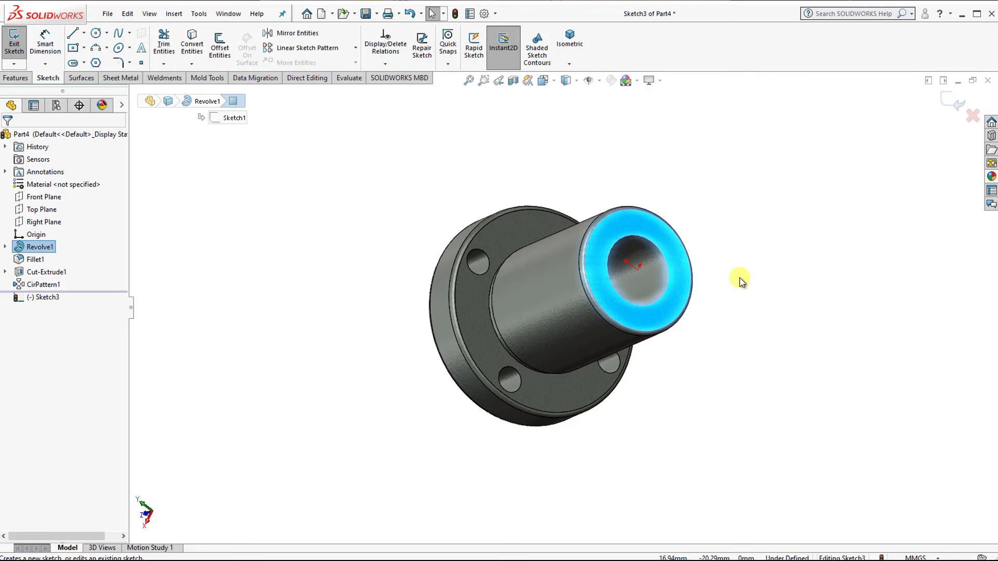
click(192, 52)
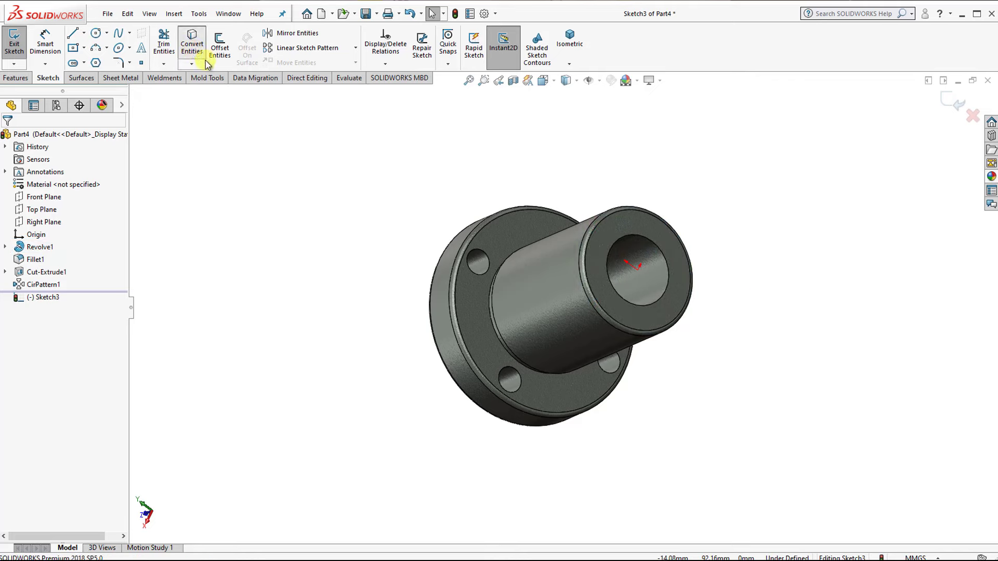
click(639, 239)
click(7, 138)
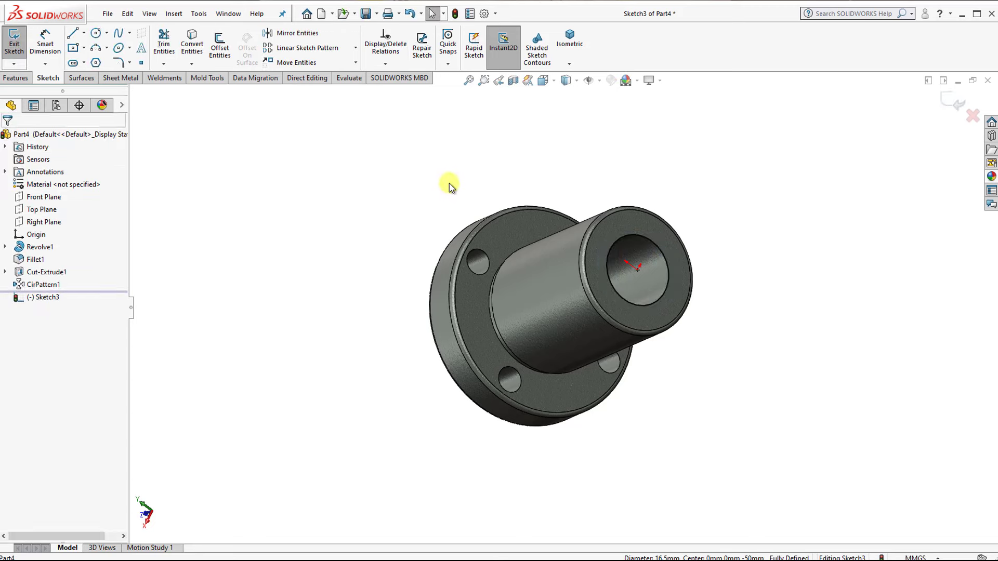
Create a helix from the bore circle with 50 mm height and 4 mm pitch.
click(22, 81)
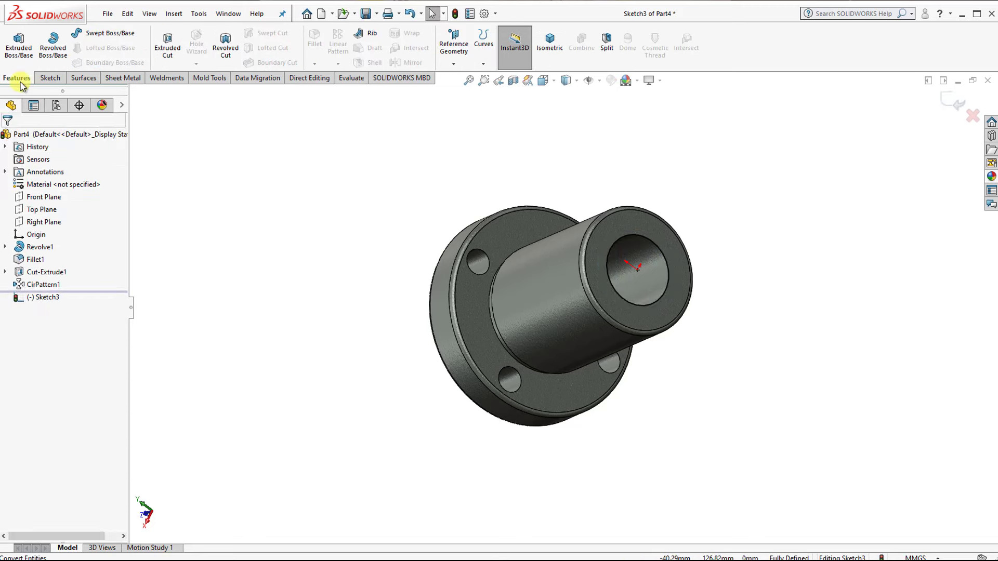
click(483, 63)
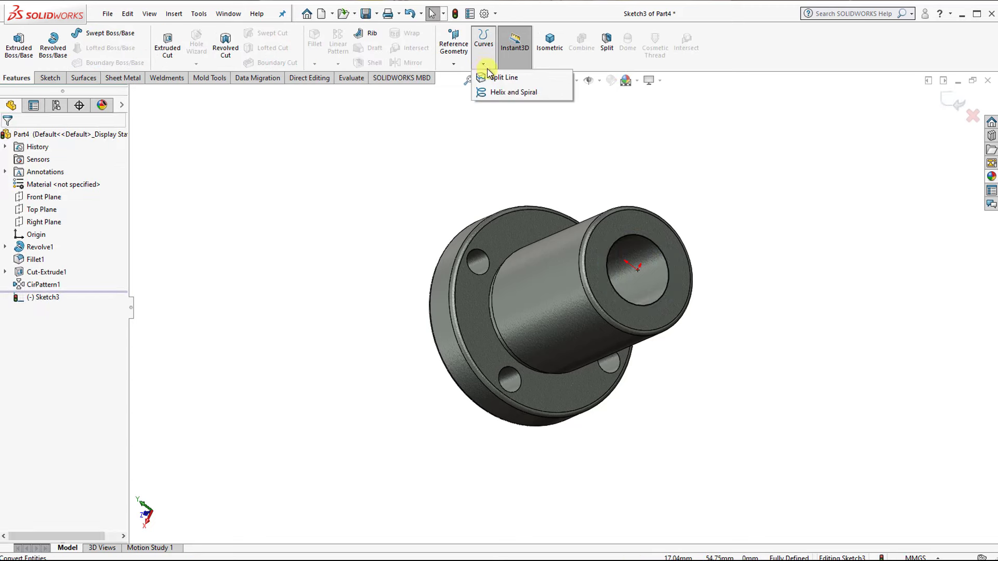
click(496, 94)
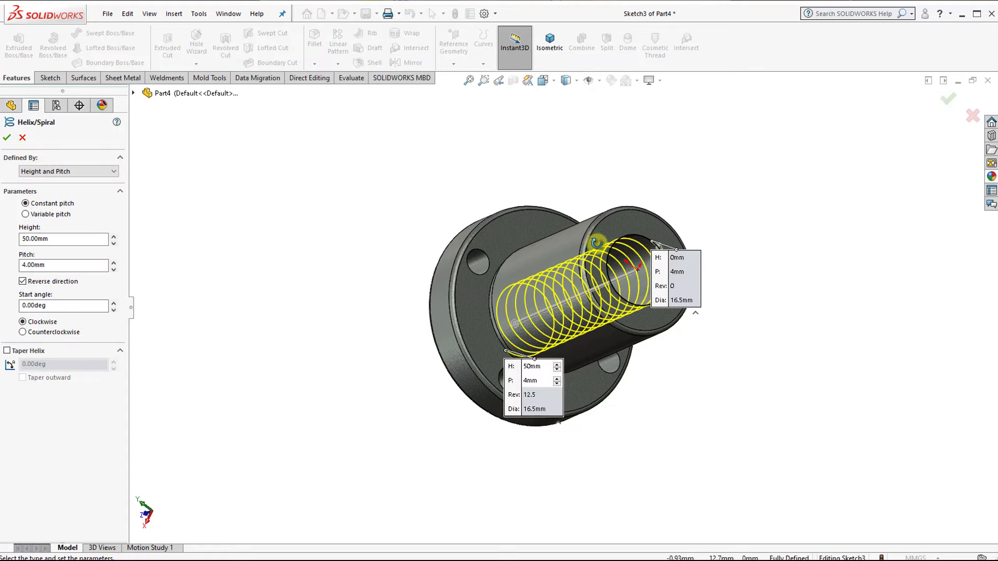
mouse_move(476, 260)
middle_down()
mouse_move(515, 254)
mouse_move(613, 271)
mouse_move(587, 268)
middle_up()
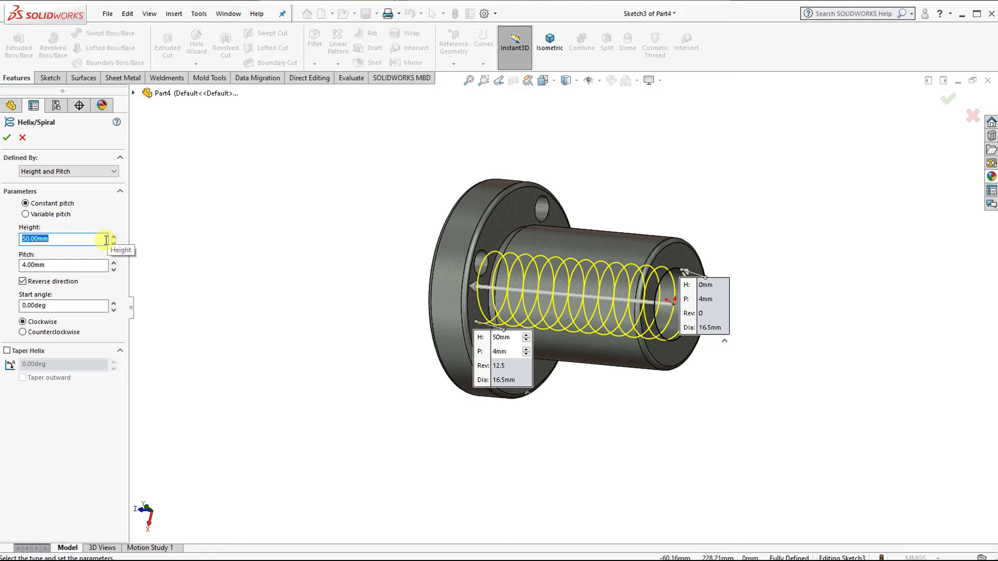
text(50)
key(Return)
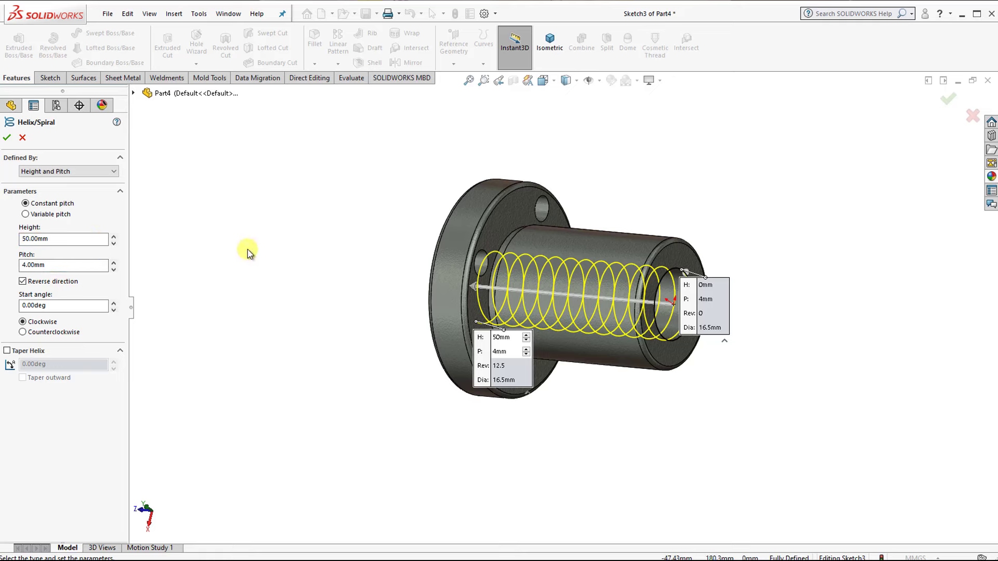
middle_drag(430, 278, 483, 295)
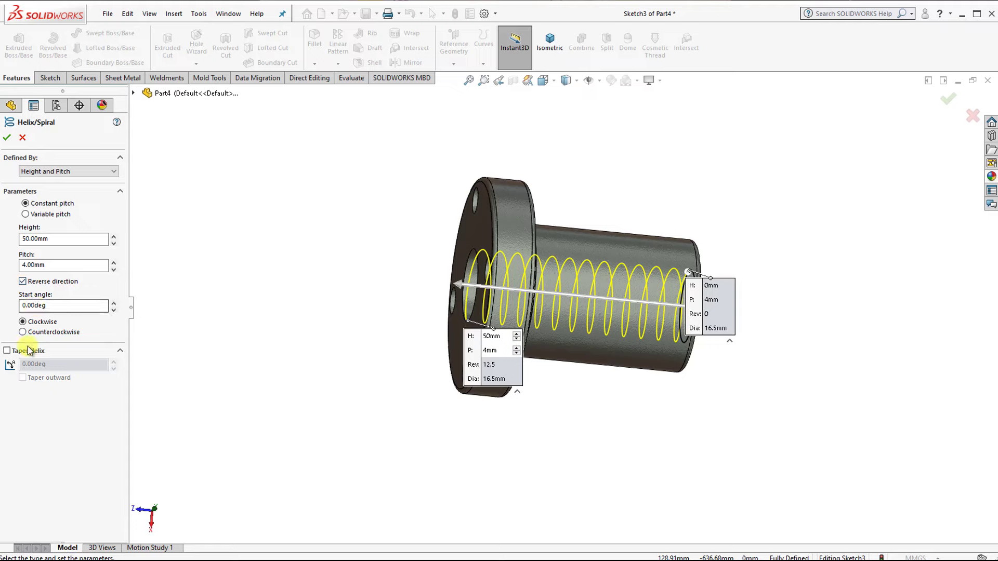
click(7, 137)
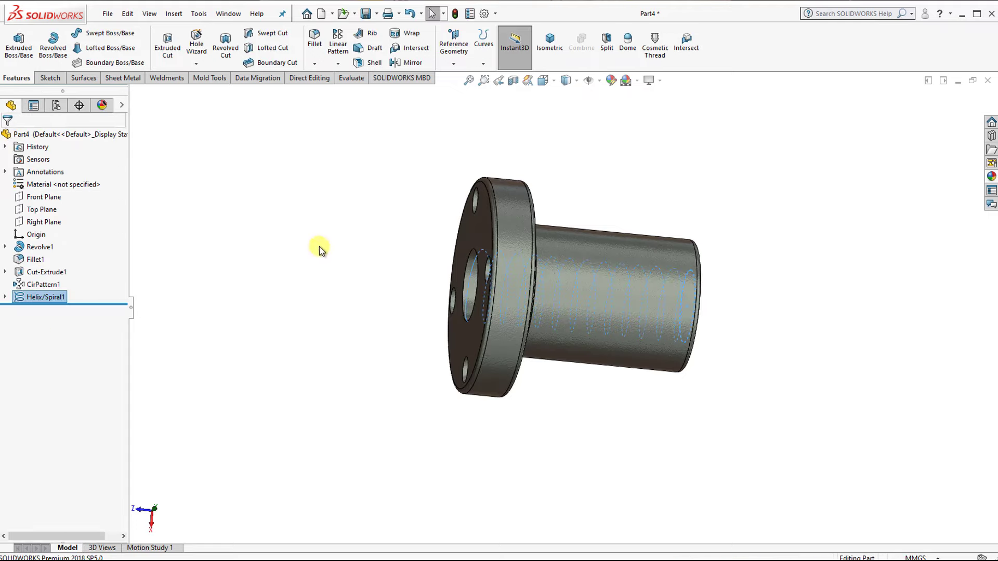
View the Top Plane face-on and open new Sketch4 on it.
mouse_move(566, 293)
middle_down()
mouse_move(468, 274)
mouse_move(492, 286)
mouse_move(503, 271)
mouse_move(531, 325)
middle_up()
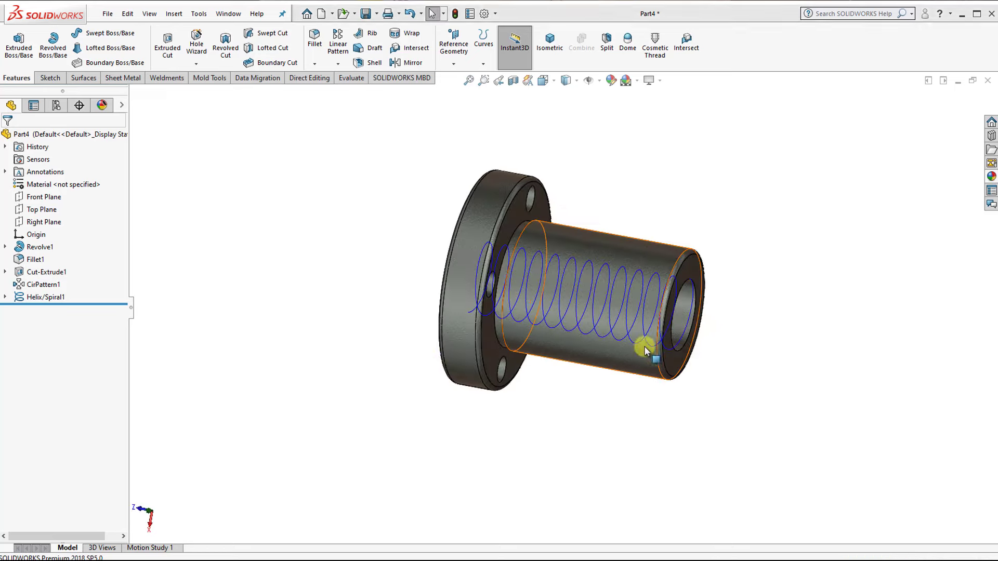
mouse_move(644, 345)
middle_down()
mouse_move(634, 289)
mouse_move(664, 299)
mouse_move(623, 401)
middle_up()
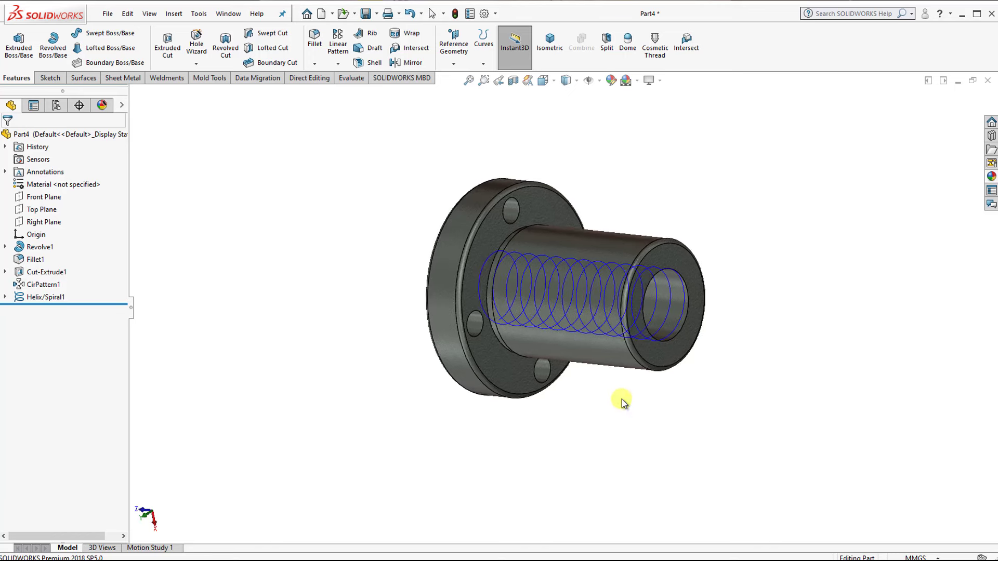
click(50, 213)
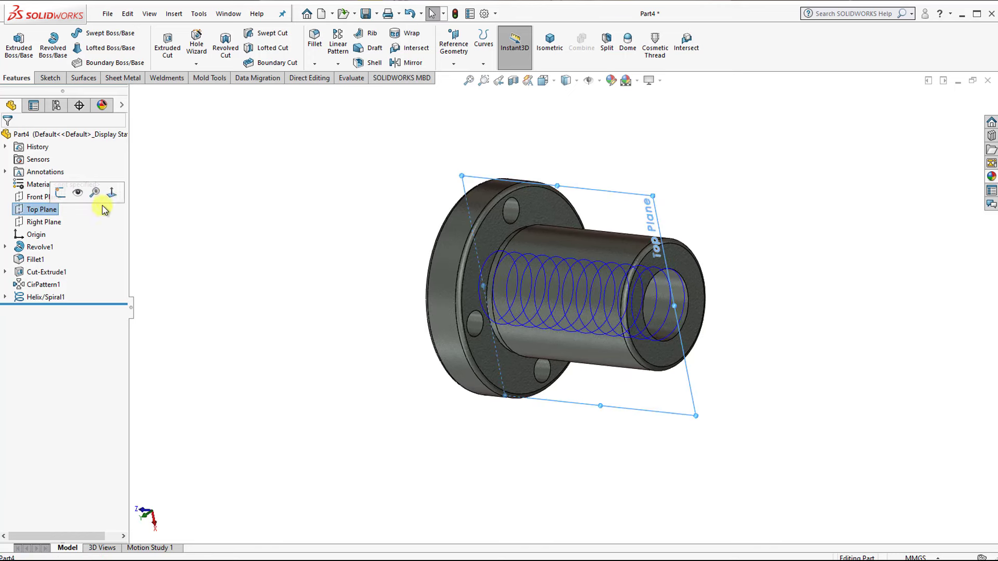
click(110, 200)
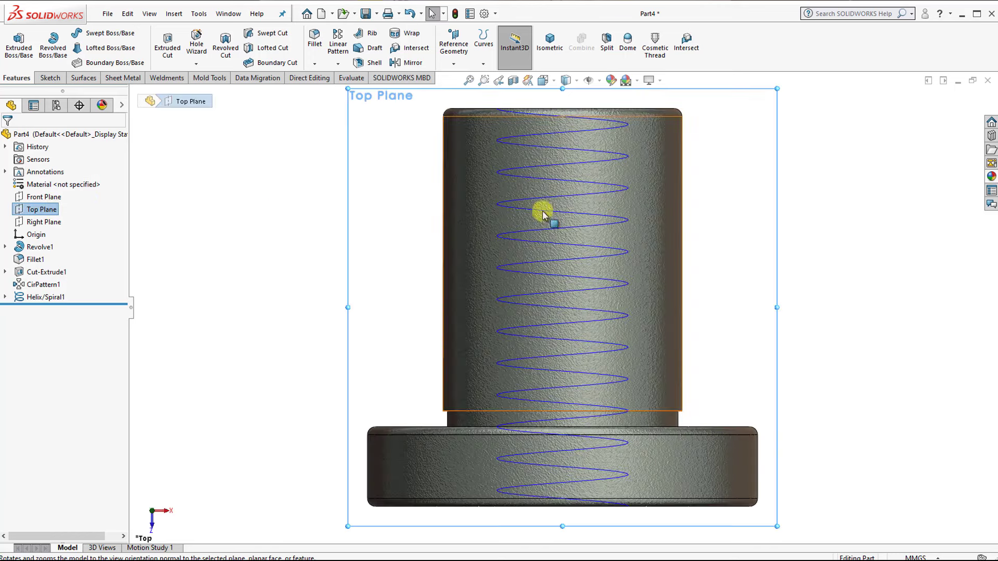
scroll(622, 189, up, 3)
scroll(622, 189, down, 2)
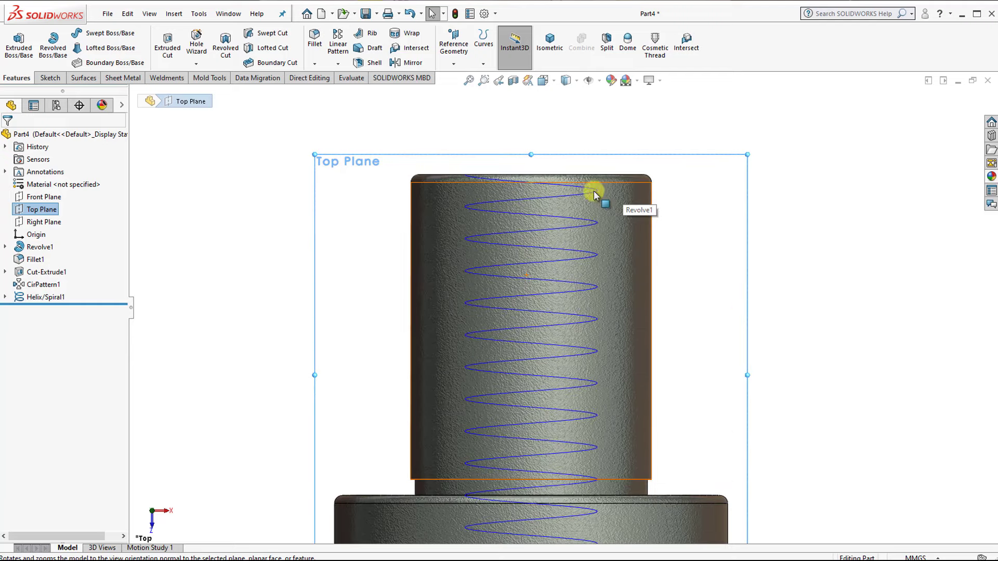
right_click(50, 213)
click(67, 194)
Draw a closed four-line trapezoid profile starting and ending at the helix endpoint.
scroll(504, 189, up, 1)
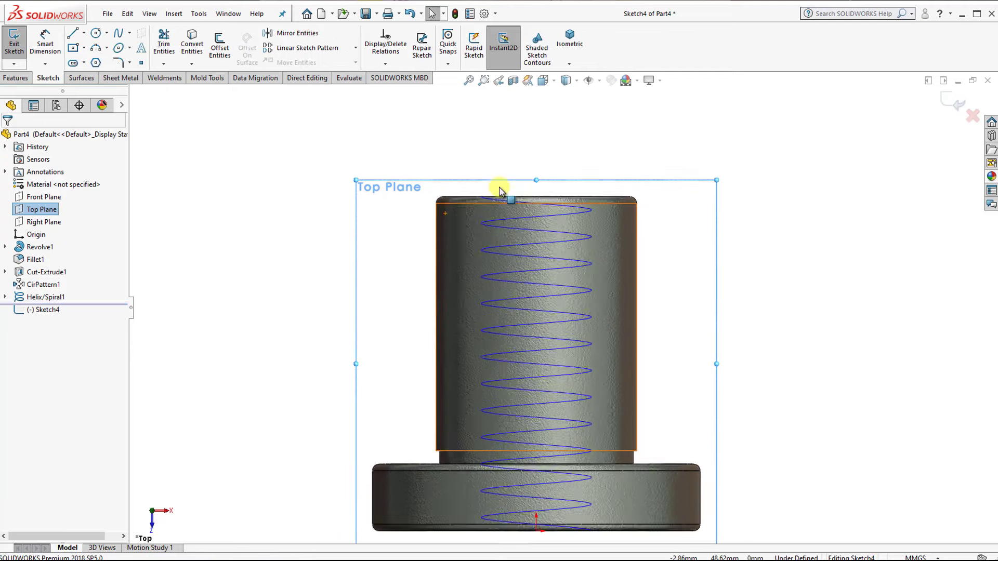
scroll(561, 232, down, 1)
scroll(561, 232, down, 2)
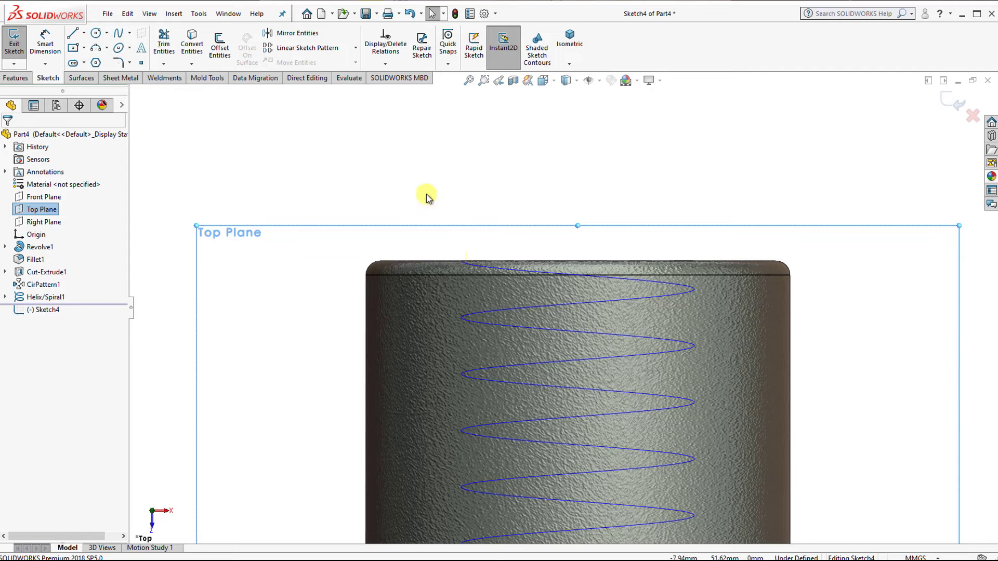
click(462, 262)
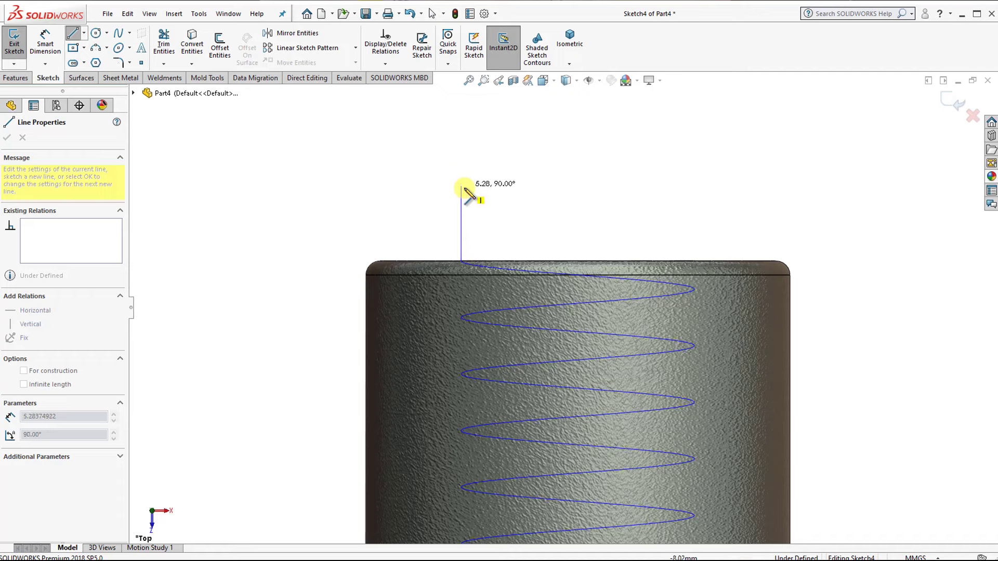
click(461, 207)
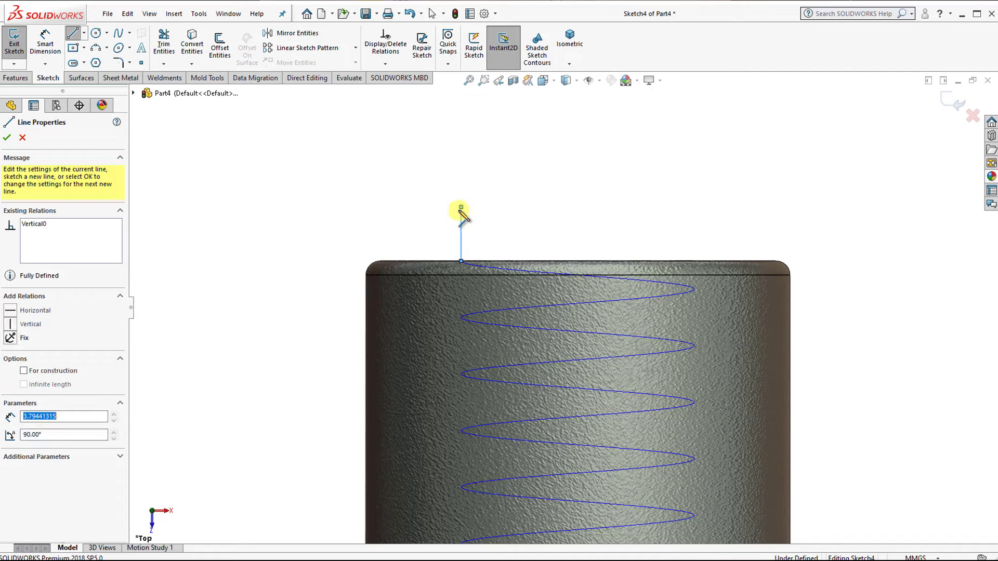
click(425, 217)
click(425, 247)
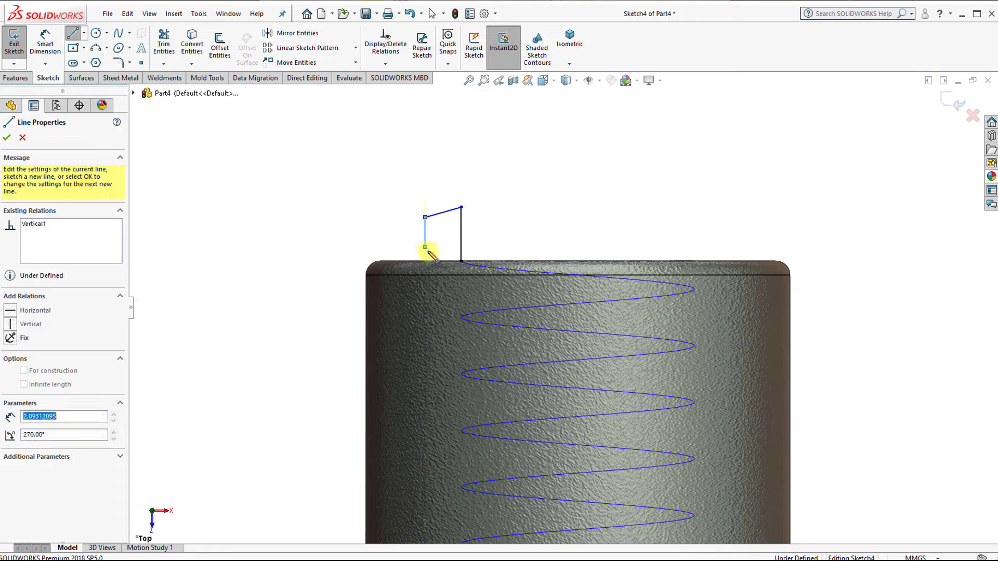
click(461, 261)
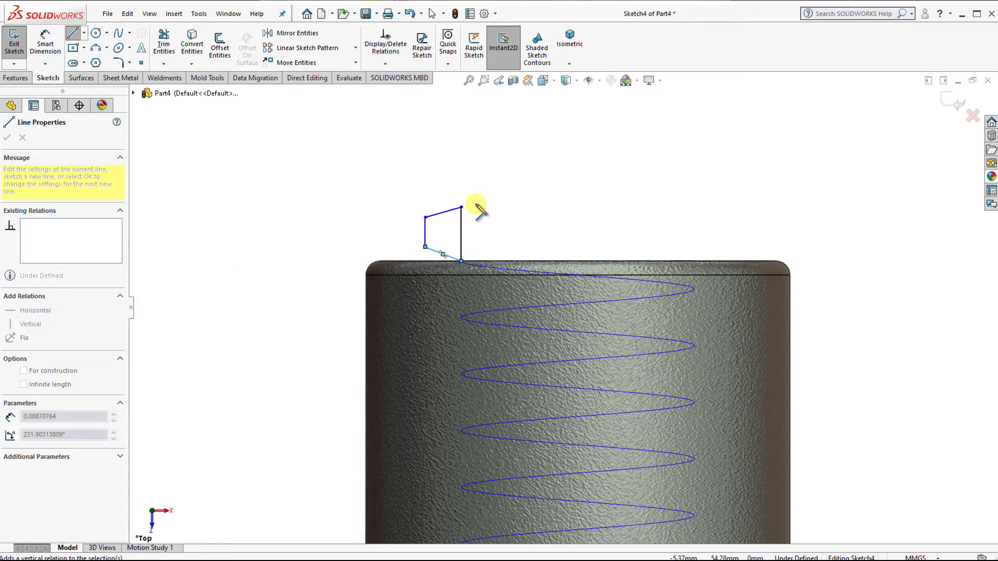
key(Escape)
Make the slanted edges equal and select both vertical sides' midpoints for Horizontal.
click(441, 251)
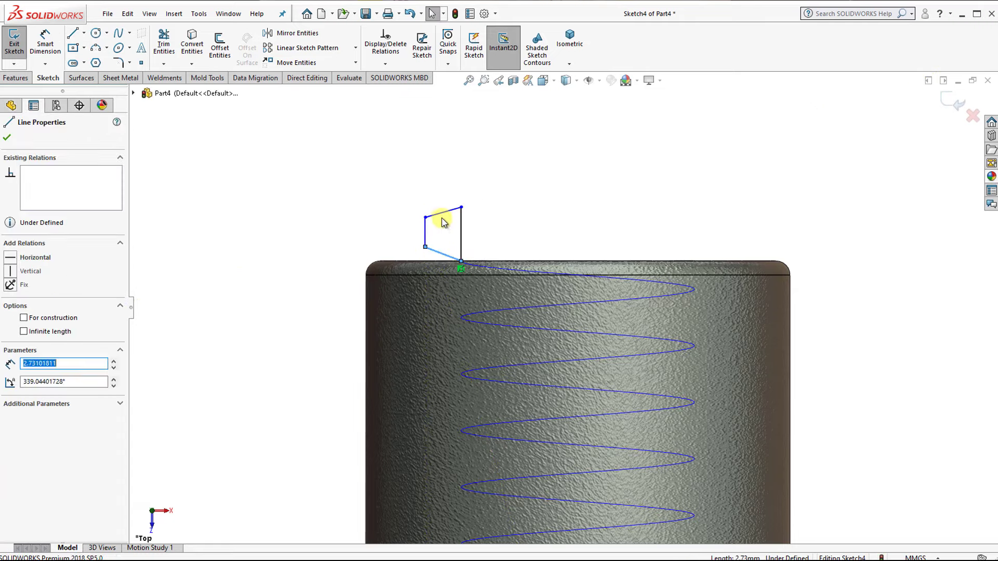
ctrl+click(442, 219)
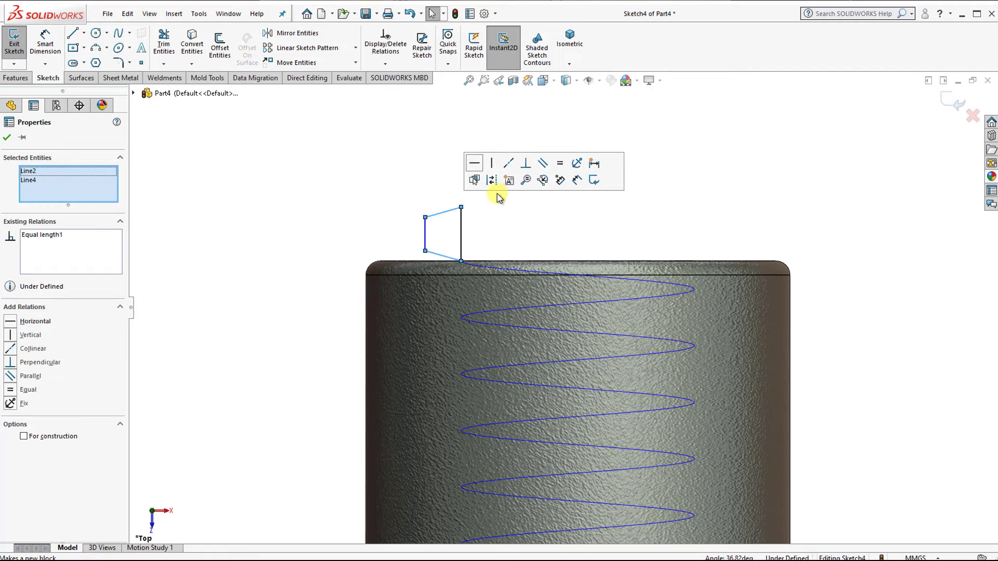
click(472, 219)
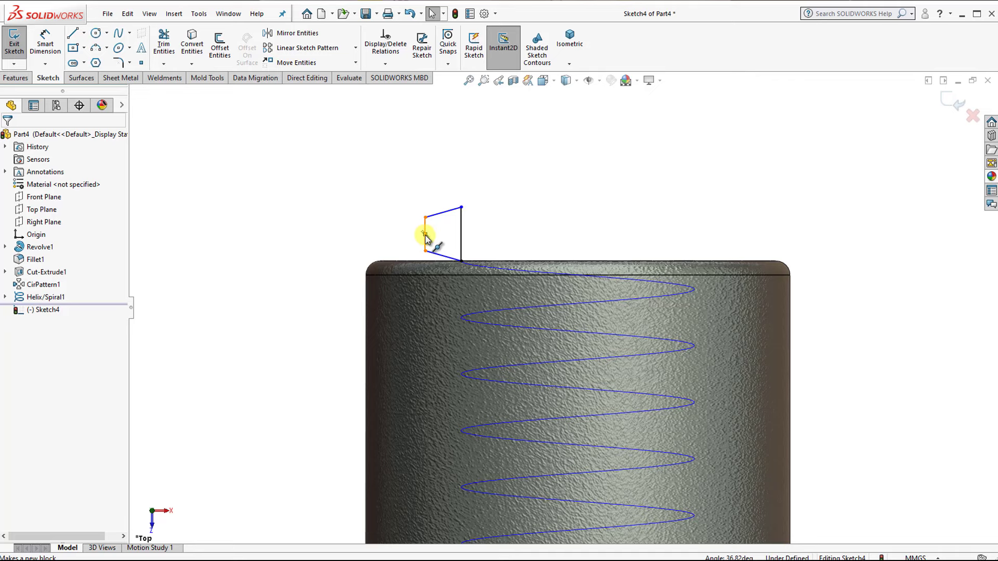
click(425, 237)
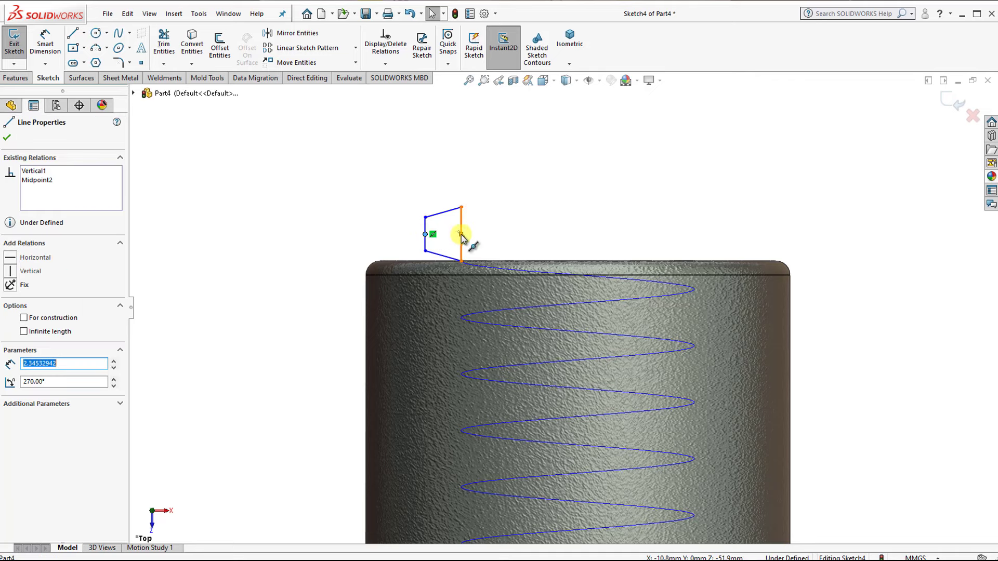
ctrl+click(461, 235)
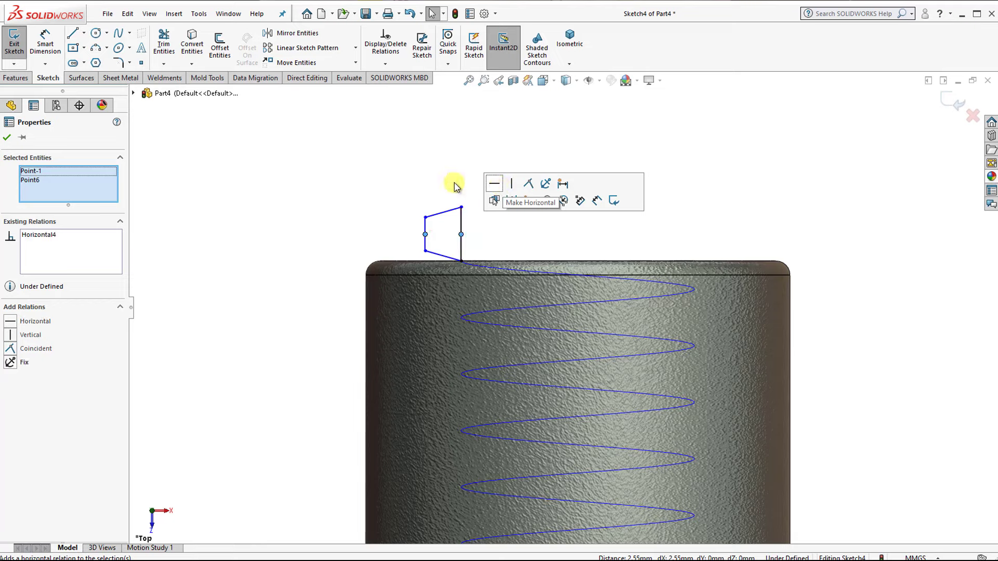
Dimension the right vertical side to 2 mm and the short left side at 0.55.
key(d)
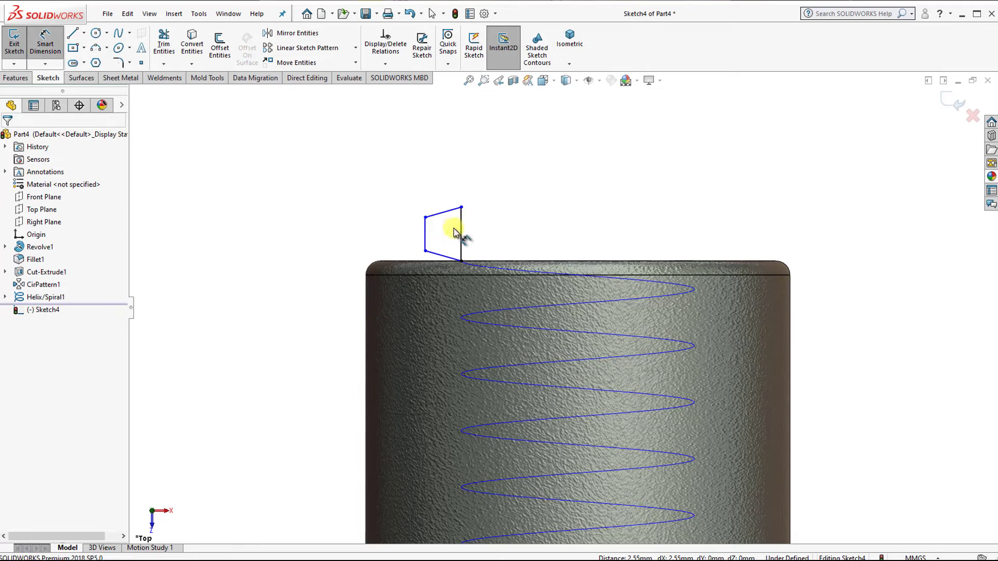
click(460, 238)
click(498, 239)
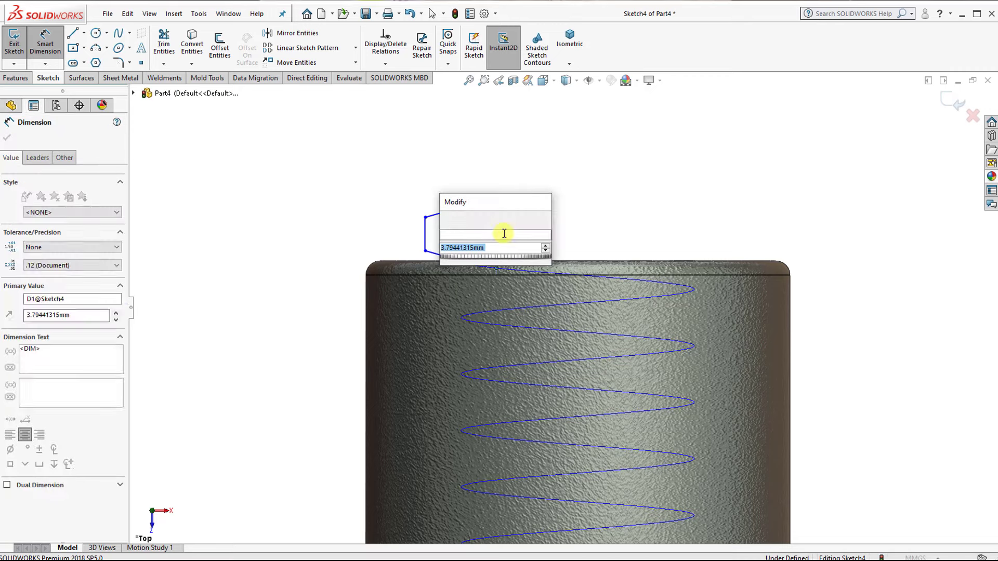
text(2)
click(447, 222)
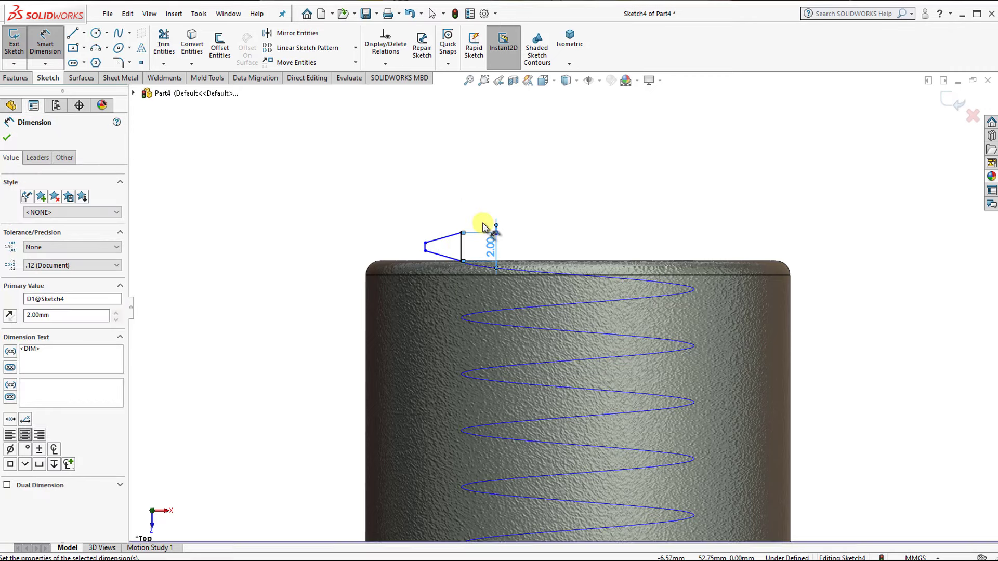
click(425, 249)
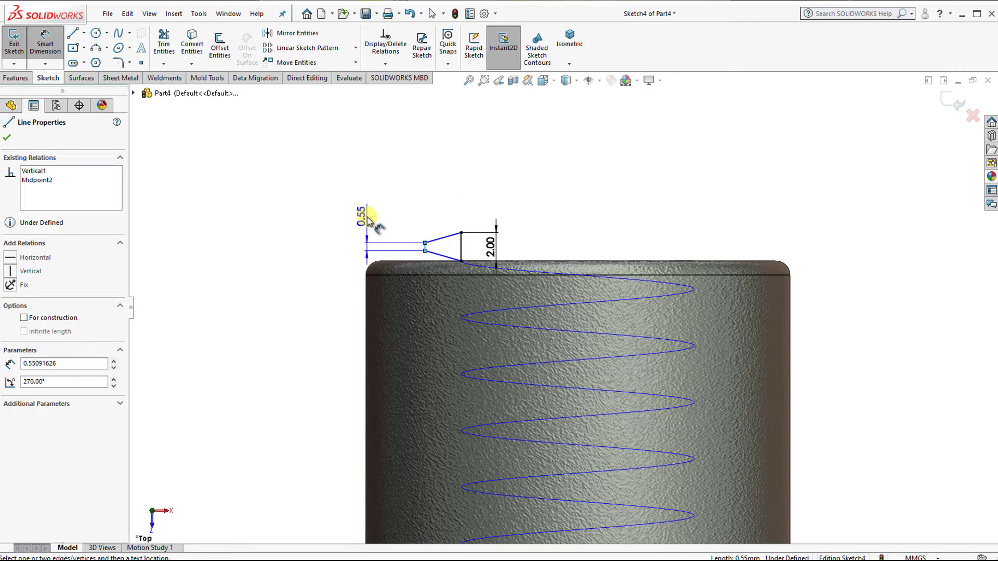
click(391, 218)
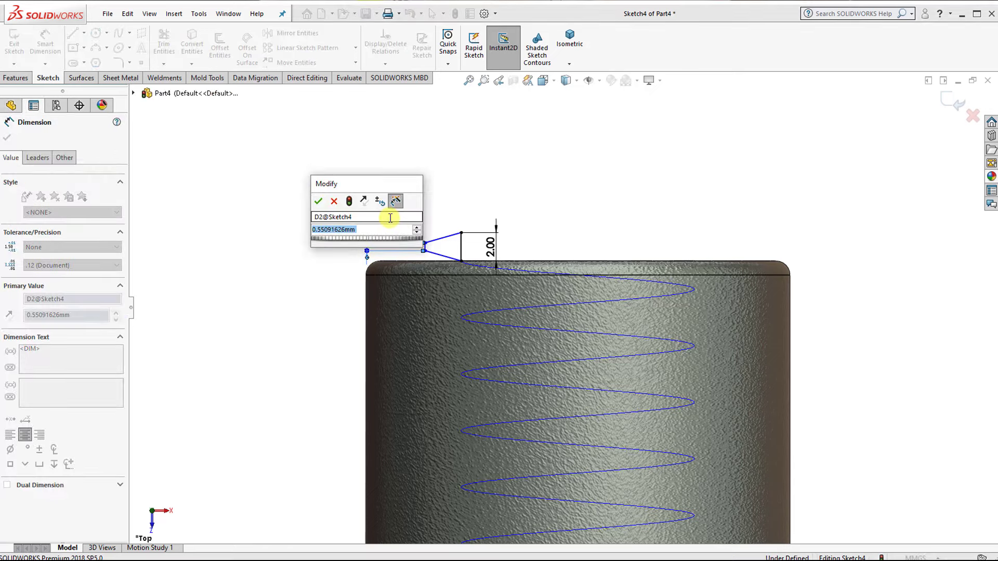
click(392, 217)
key(Escape)
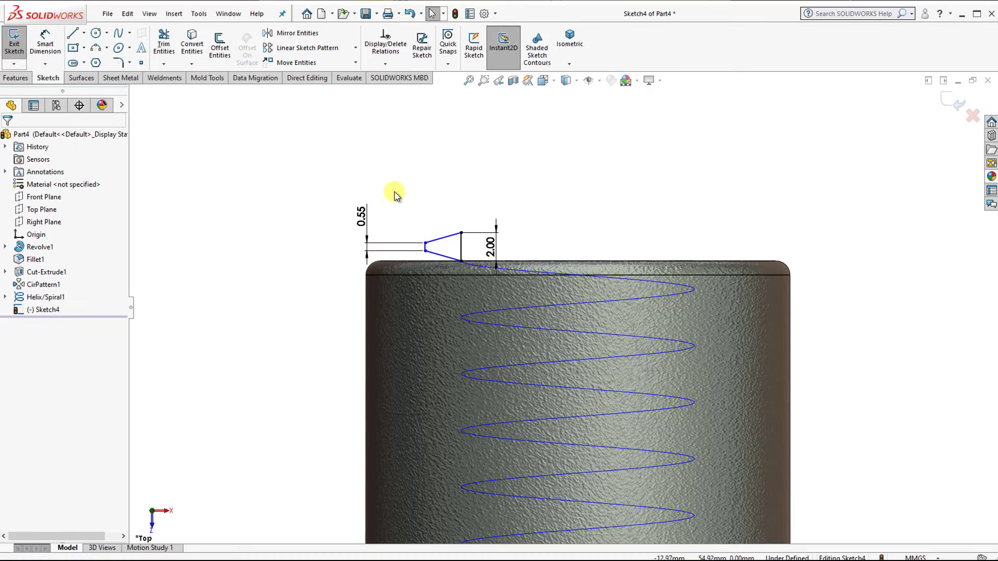
Replace the 0.55 dimension with a 1.2 mm side gap and start an angle dimension.
click(334, 233)
key(Delete)
click(45, 44)
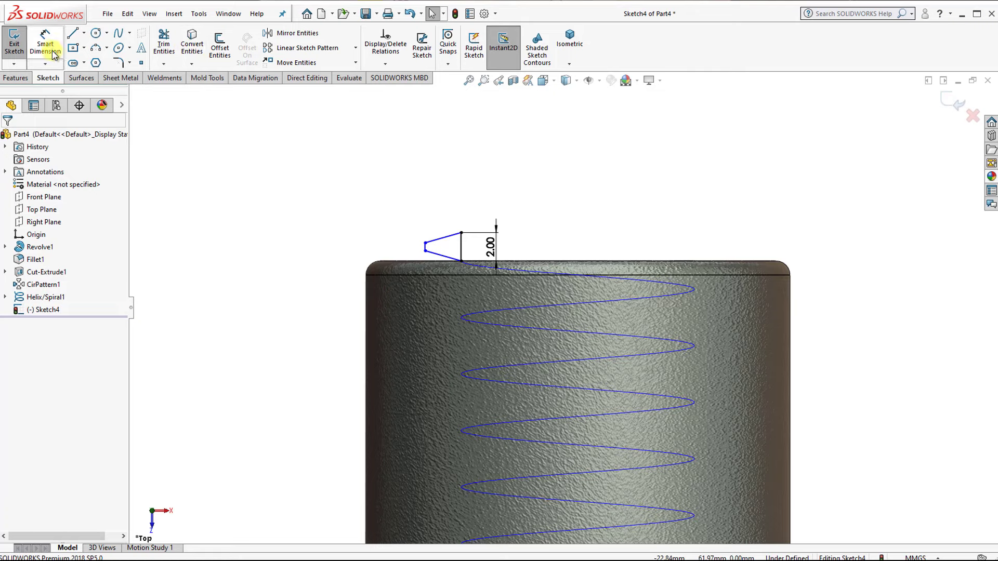
scroll(431, 248, down, 2)
scroll(437, 260, down, 2)
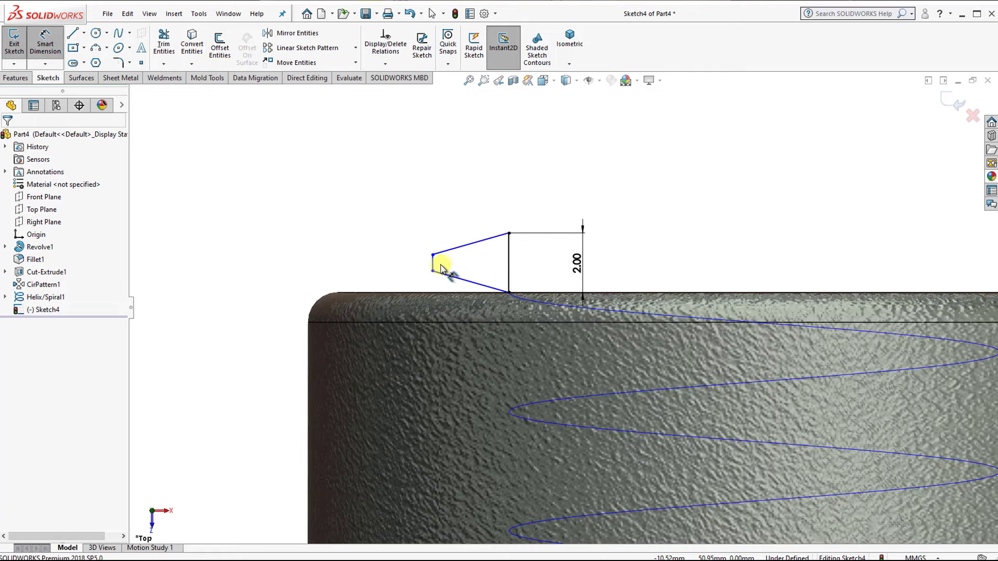
click(434, 265)
click(512, 257)
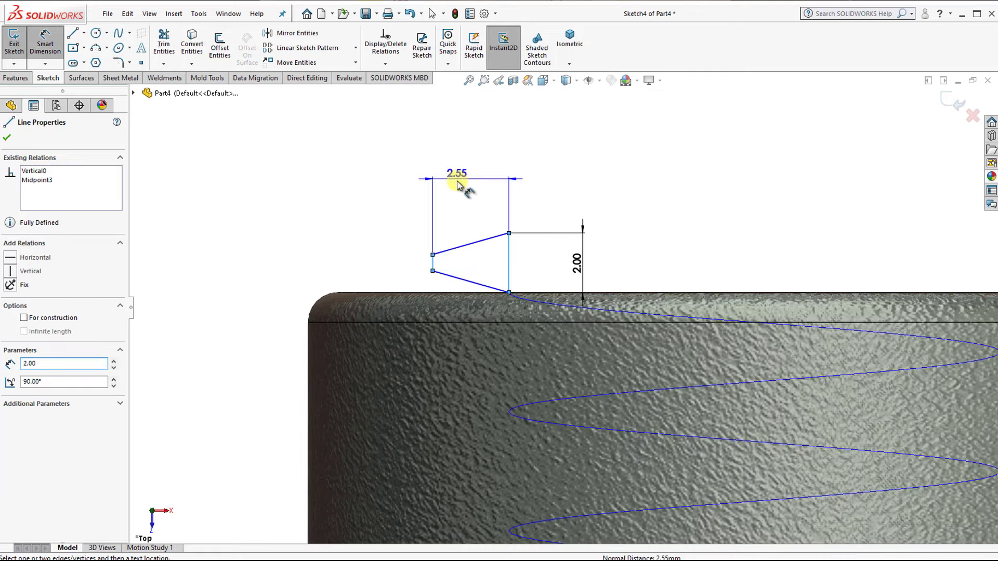
click(458, 180)
text(1.2)
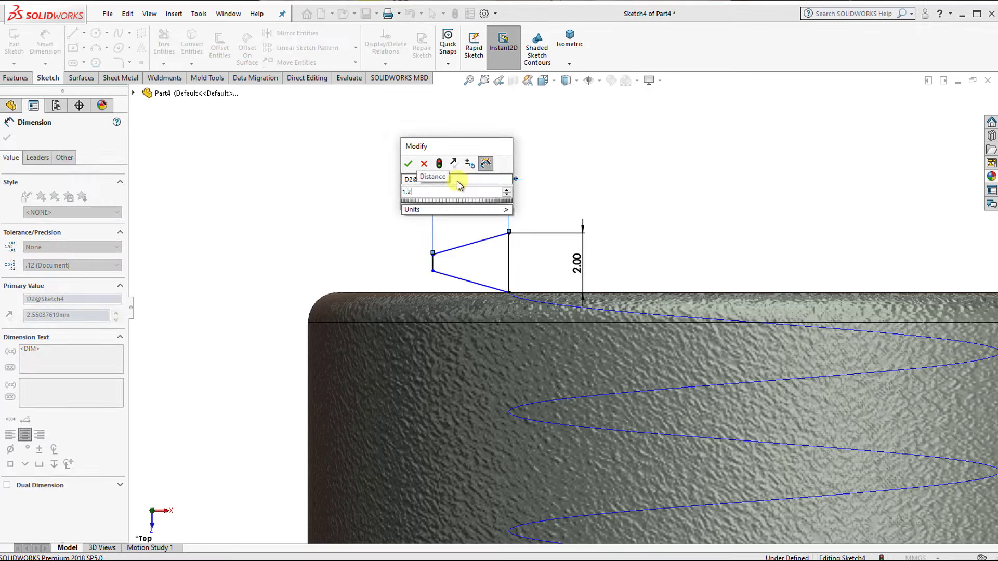
key(Return)
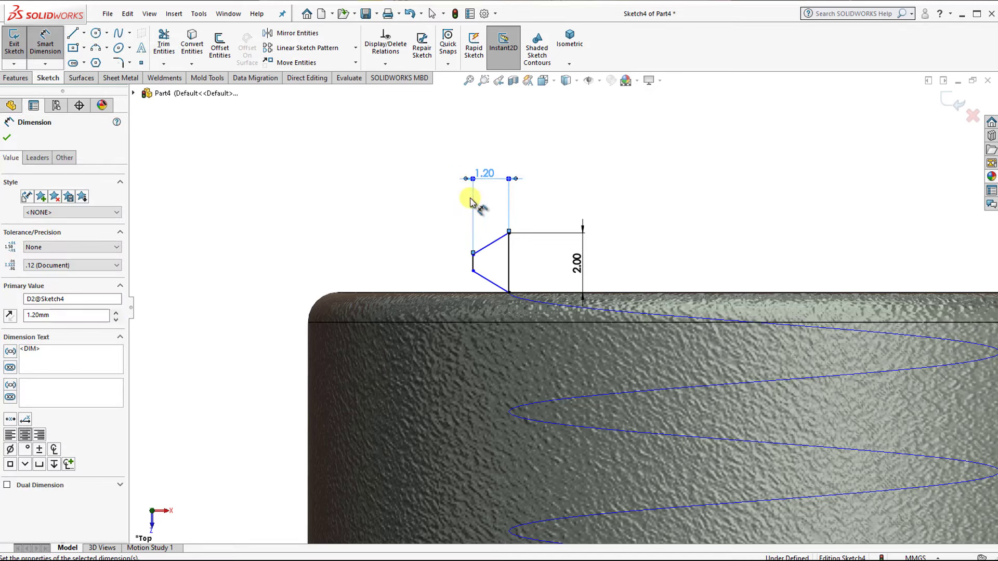
click(492, 244)
click(488, 276)
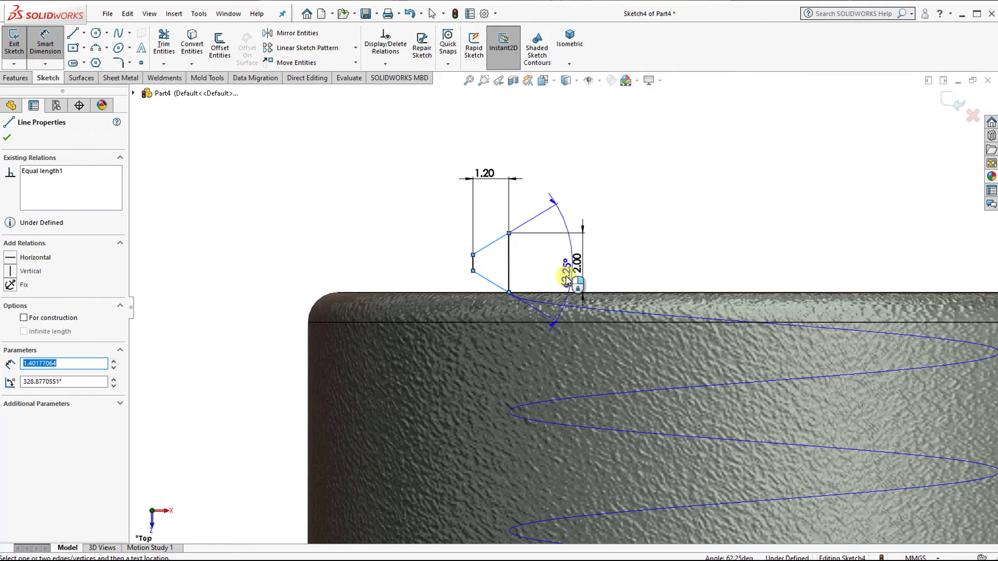
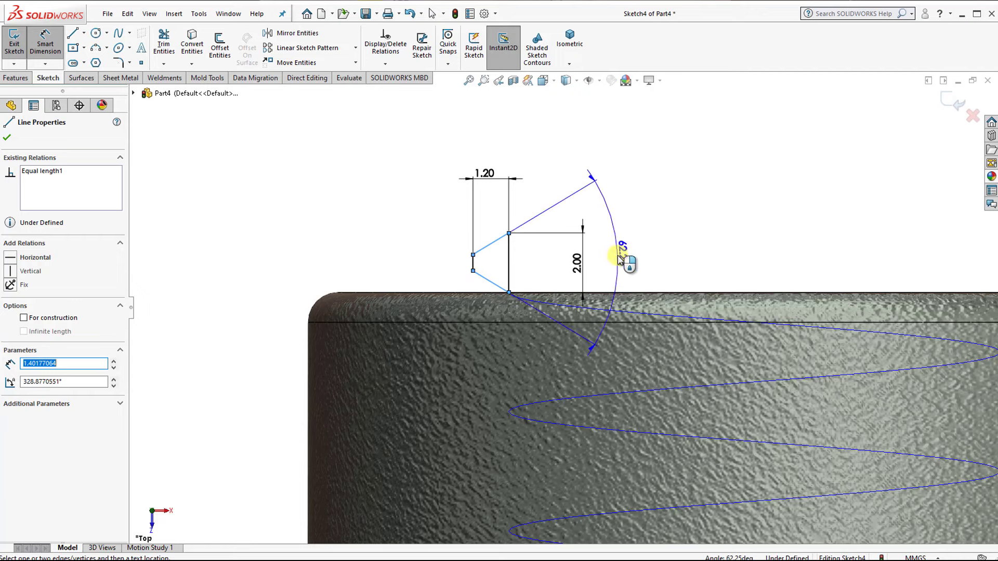
Add a 29° flank angle dimension to fully define the thread profile, then exit Sketch4.
click(670, 262)
text(29)
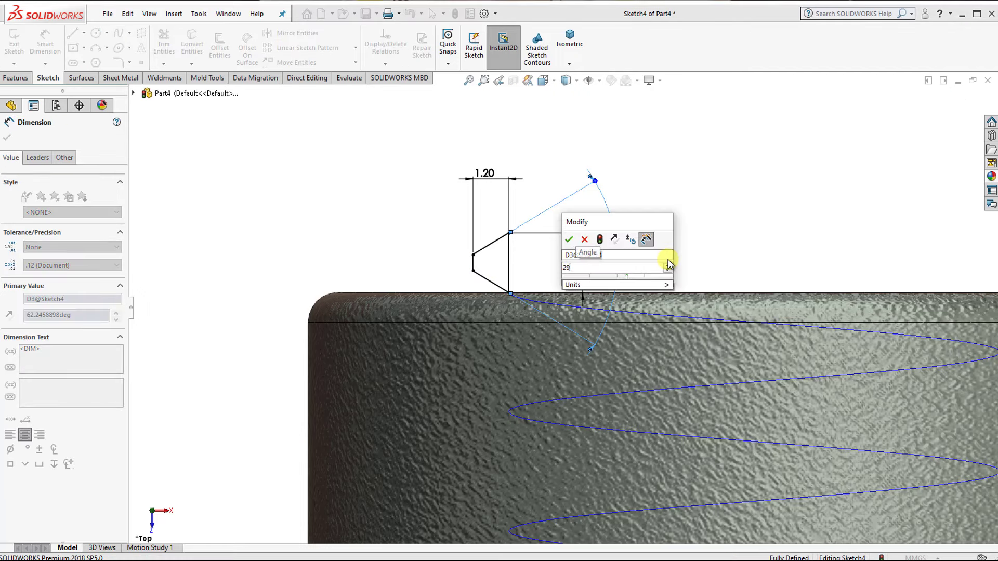
key(Return)
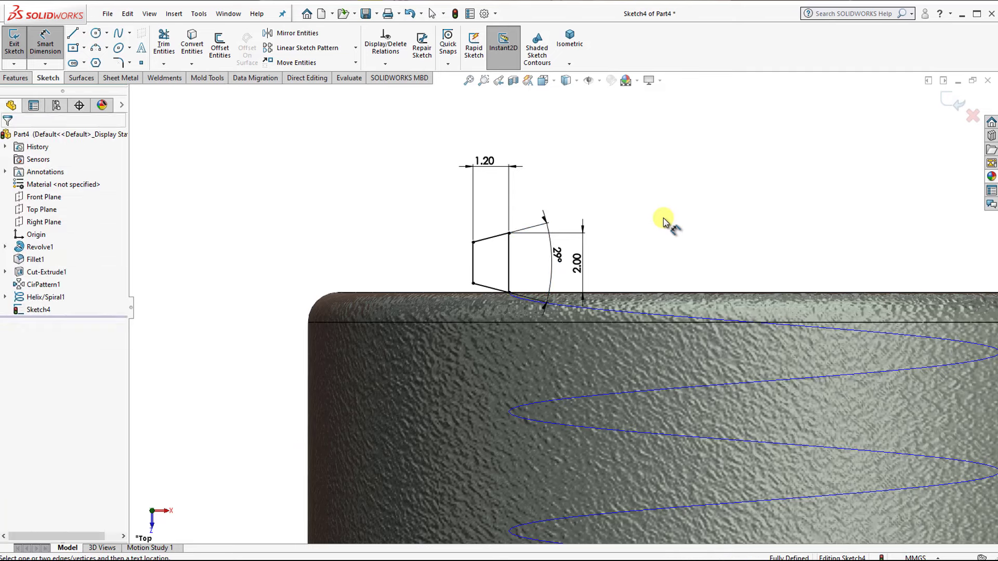
drag(560, 260, 646, 259)
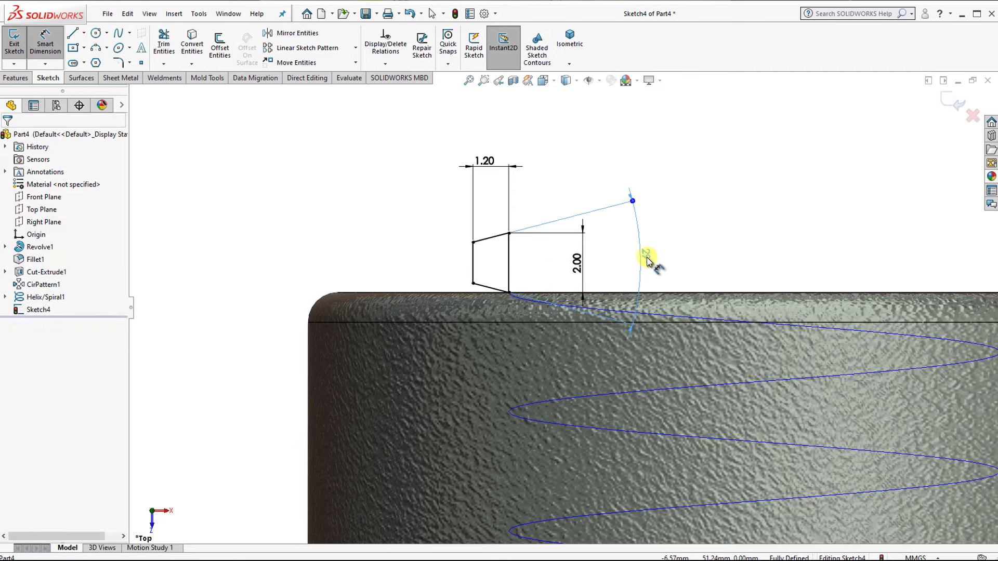
key(Escape)
click(580, 36)
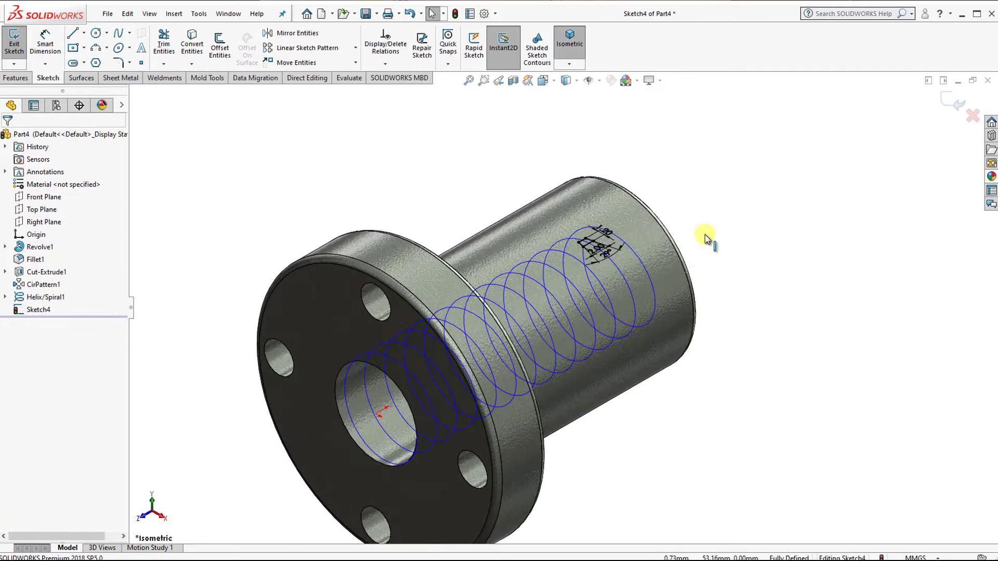
click(953, 104)
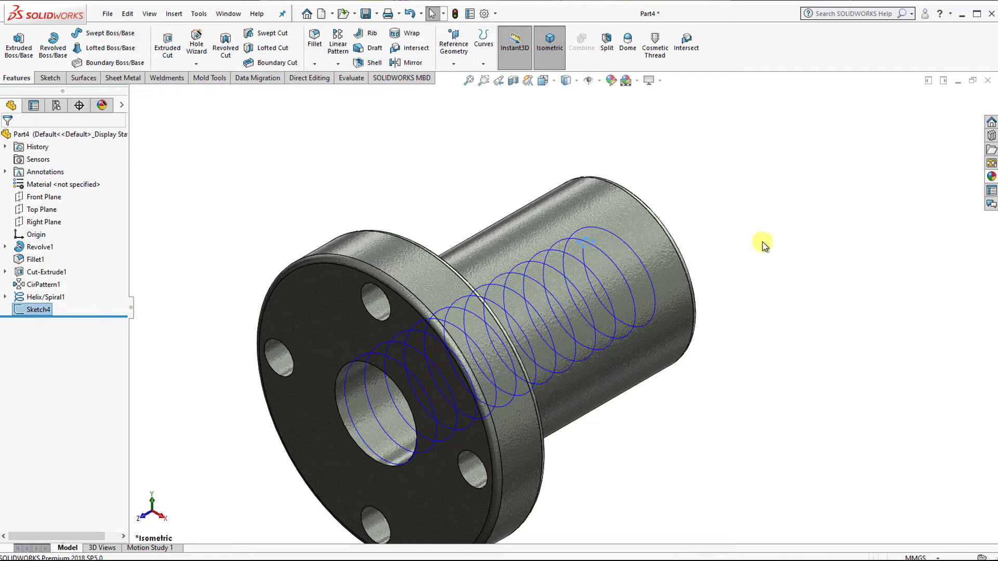
Set up a swept cut using Sketch4 as the profile and Helix/Spiral1 as the path.
middle_drag(577, 274, 511, 258)
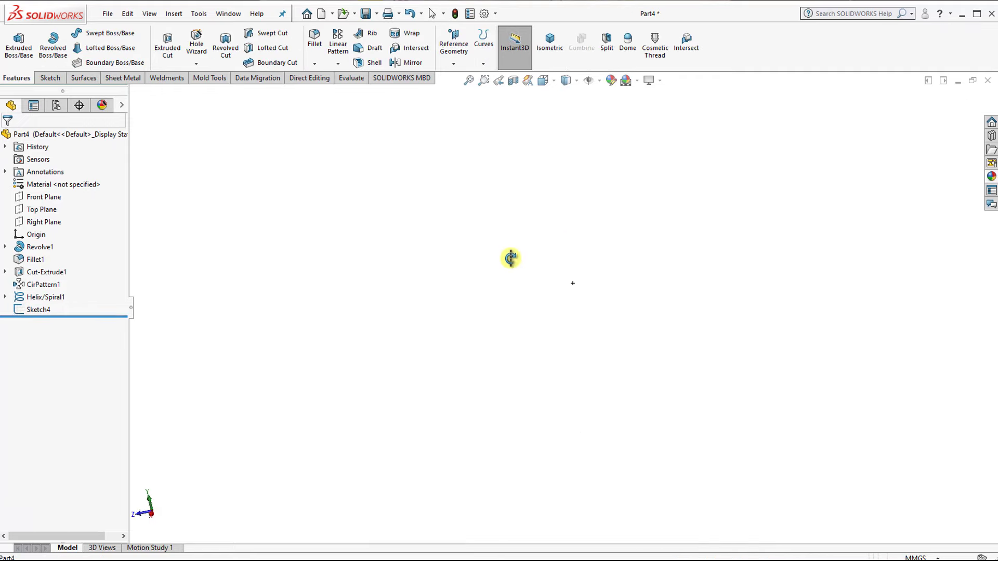
click(563, 57)
mouse_move(635, 256)
middle_down()
mouse_move(672, 286)
mouse_move(586, 360)
mouse_move(583, 396)
mouse_move(629, 426)
mouse_move(578, 399)
mouse_move(595, 409)
middle_up()
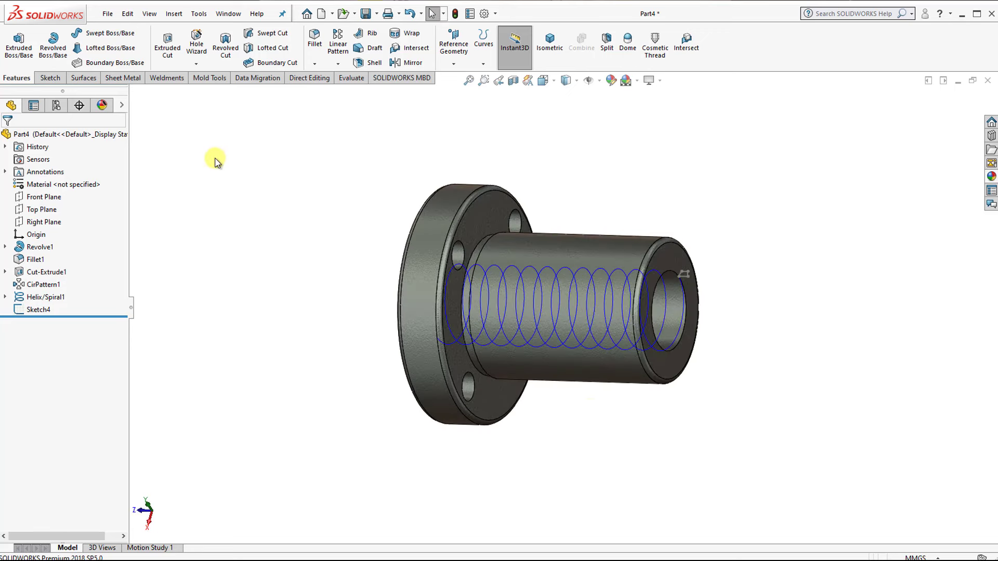
click(264, 34)
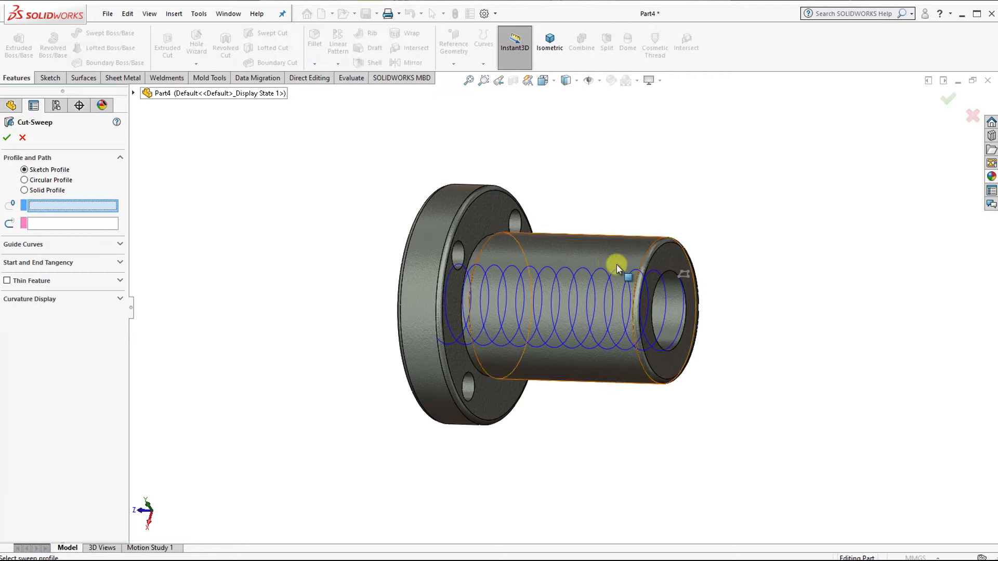
scroll(696, 278, down, 2)
scroll(661, 286, down, 4)
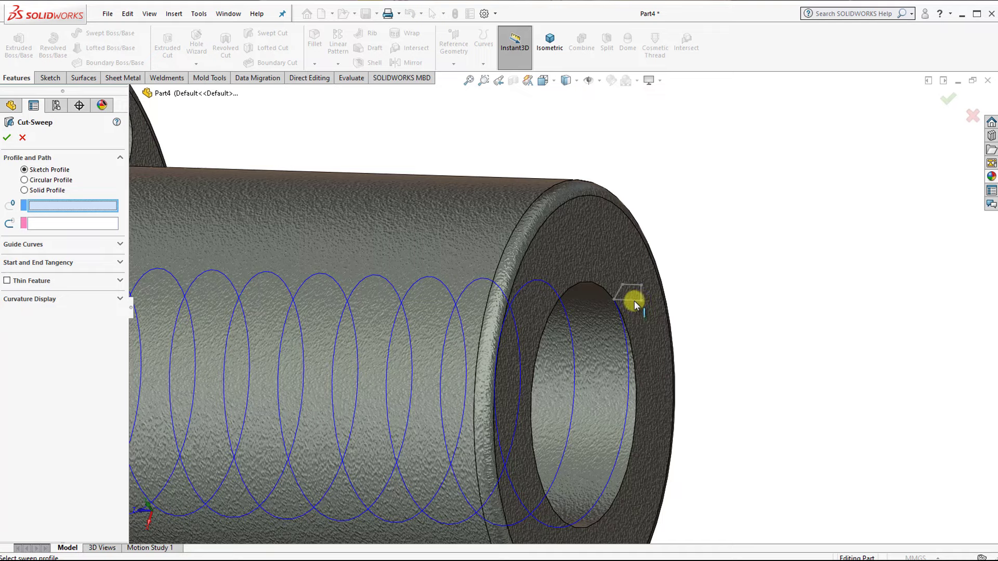
click(644, 292)
scroll(629, 304, up, 2)
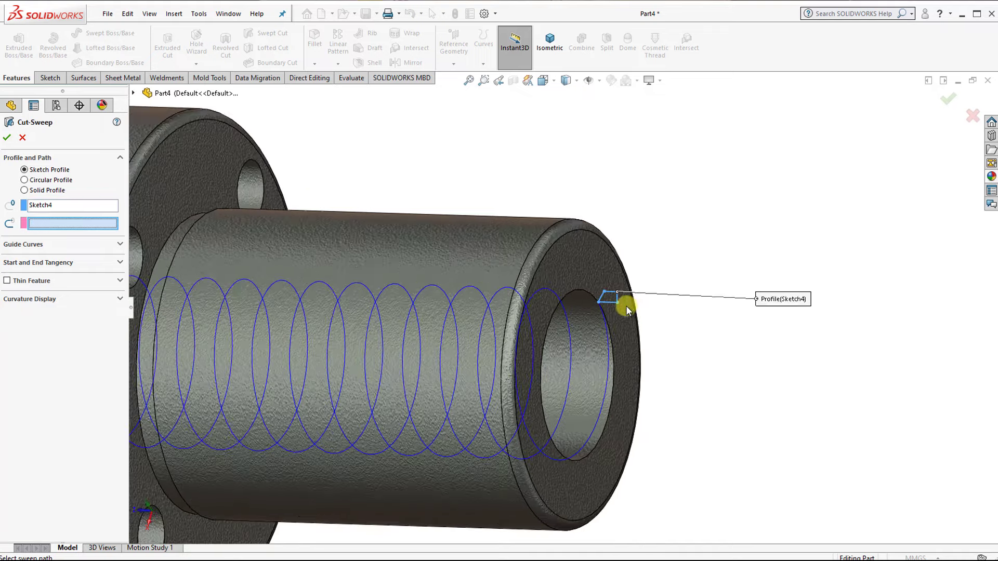
key(f)
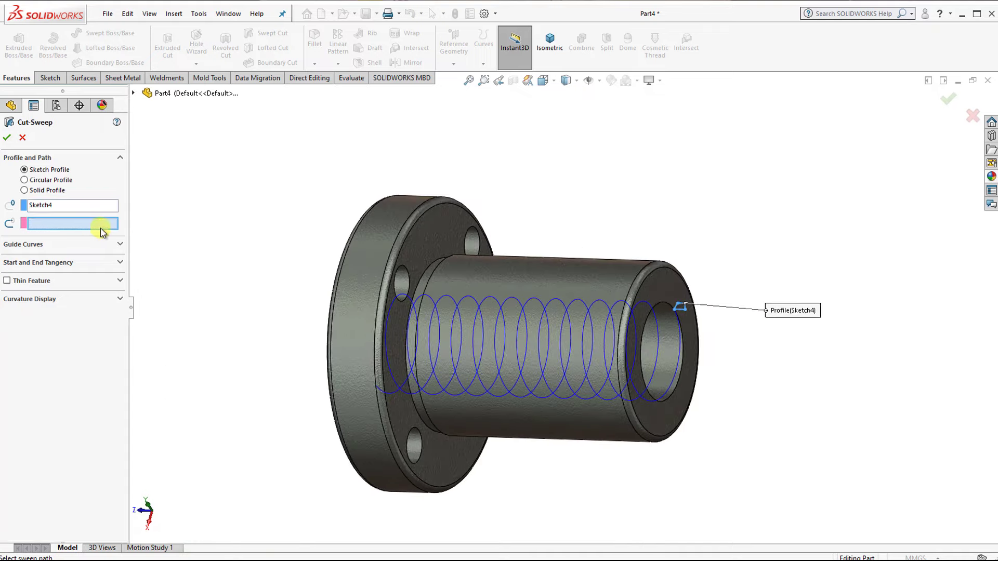
click(657, 319)
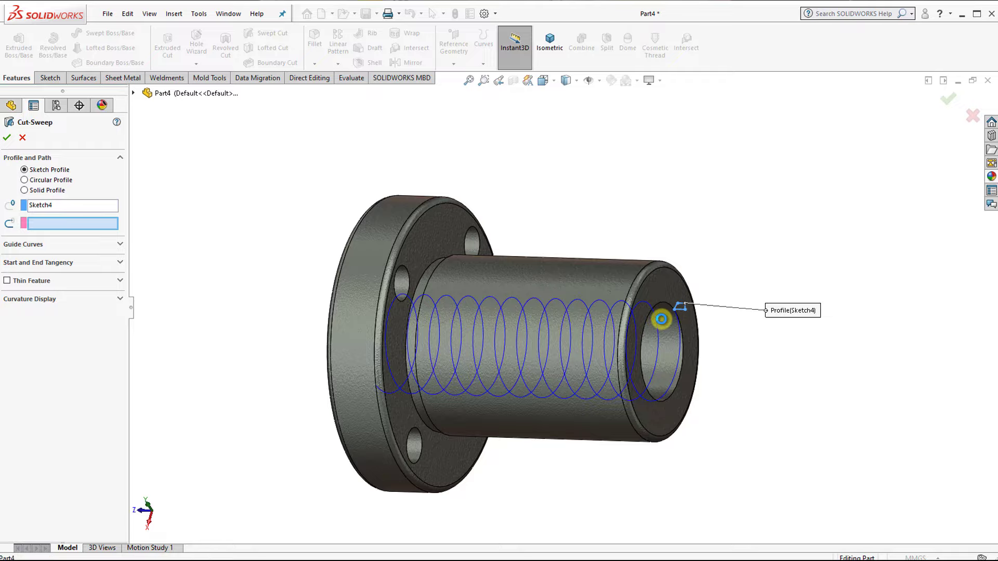
mouse_move(588, 329)
middle_down()
mouse_move(572, 350)
mouse_move(597, 383)
mouse_move(626, 390)
mouse_move(645, 364)
middle_up()
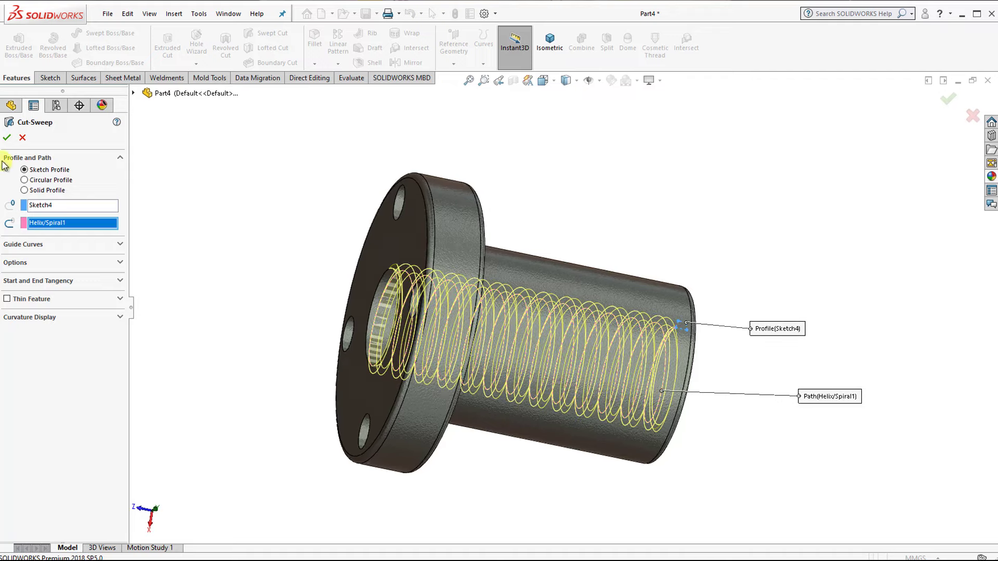
Confirm Cut-Sweep1 and orbit around the nut to inspect the internal thread in the bore.
key(Return)
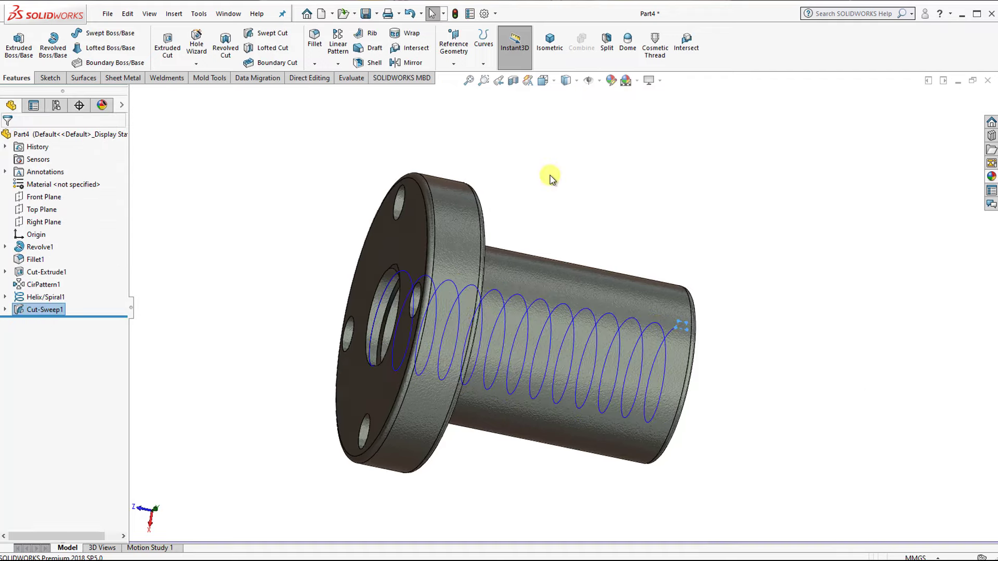
middle_drag(393, 260, 423, 289)
scroll(478, 292, down, 3)
scroll(479, 292, down, 3)
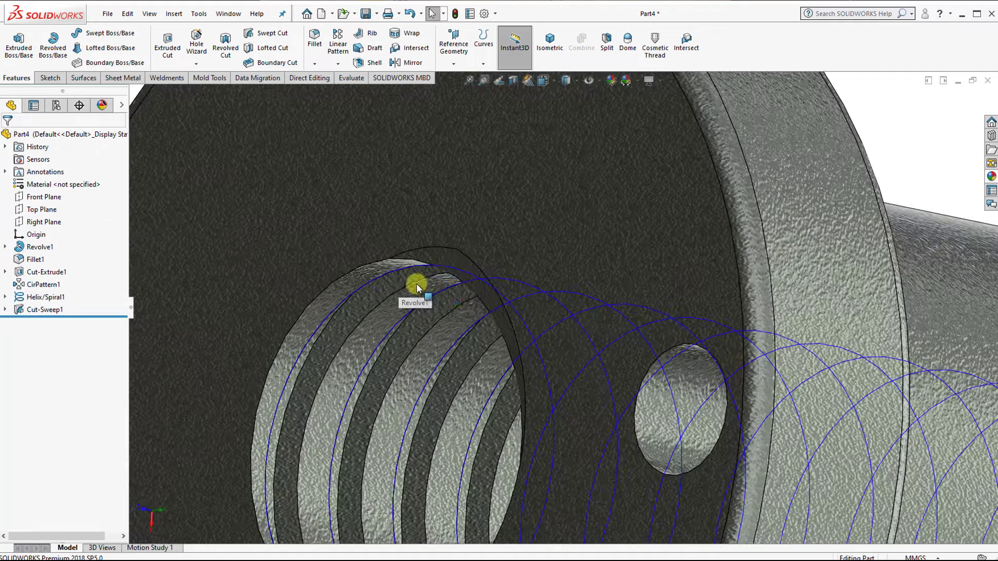
scroll(447, 227, down, 3)
scroll(464, 327, up, 3)
scroll(488, 390, up, 2)
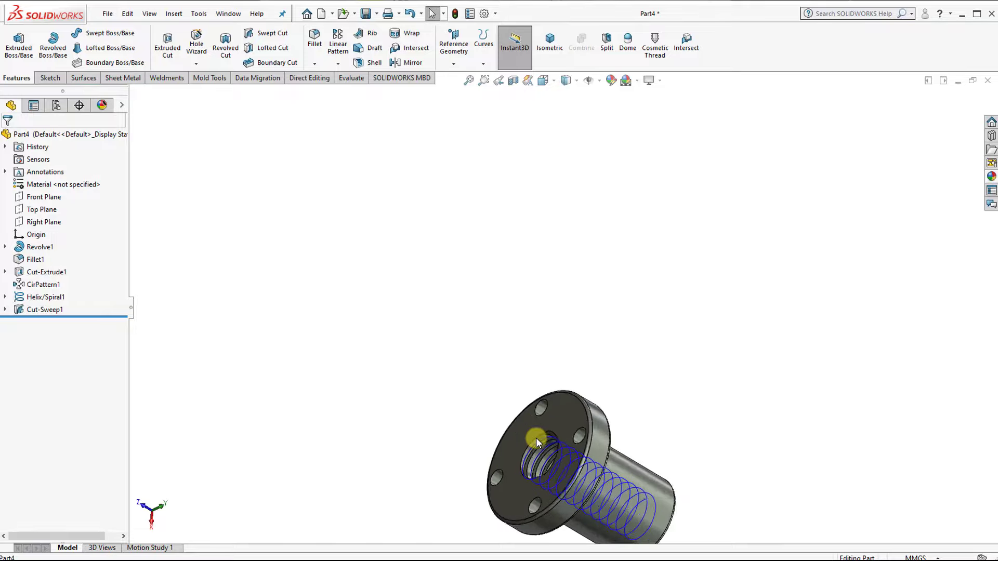
scroll(535, 438, down, 3)
scroll(563, 417, down, 3)
mouse_move(577, 376)
middle_down()
mouse_move(616, 292)
mouse_move(648, 326)
mouse_move(606, 330)
mouse_move(582, 285)
mouse_move(602, 250)
mouse_move(612, 301)
mouse_move(688, 368)
mouse_move(729, 372)
middle_up()
scroll(687, 365, up, 3)
scroll(699, 374, up, 3)
scroll(634, 363, down, 3)
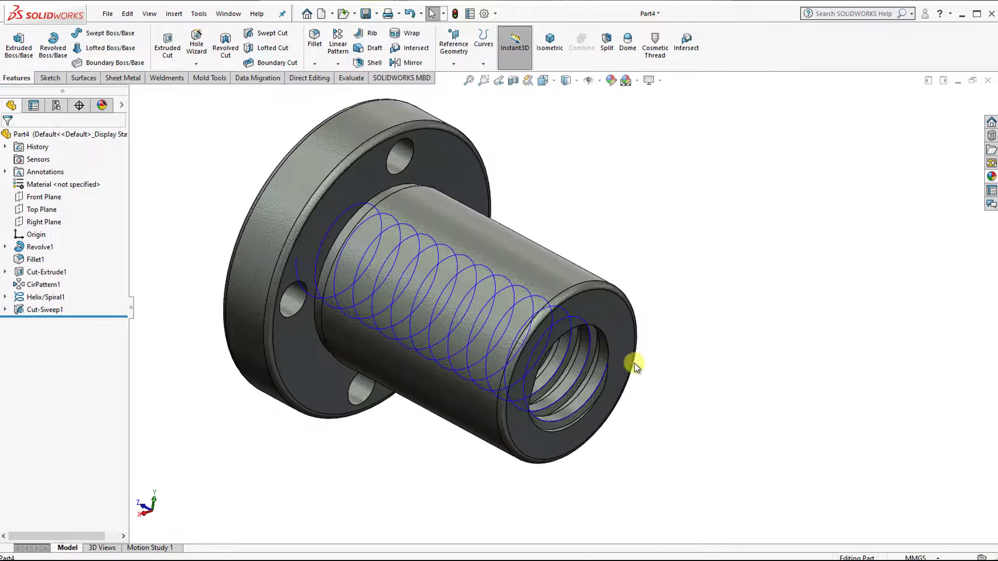
scroll(587, 374, down, 3)
mouse_move(586, 374)
middle_down()
mouse_move(618, 301)
mouse_move(601, 335)
mouse_move(530, 374)
mouse_move(494, 429)
mouse_move(506, 384)
middle_up()
click(554, 52)
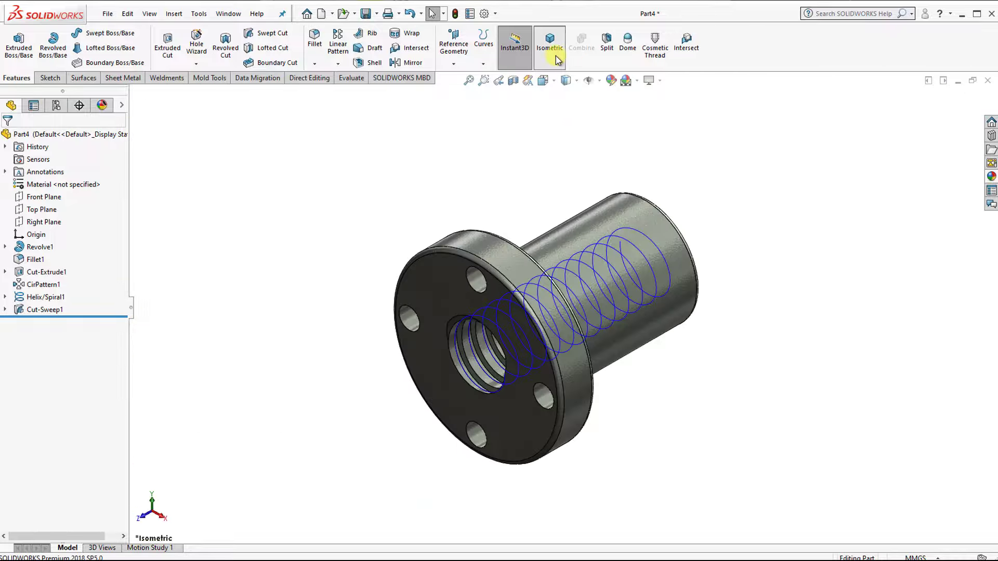
Hide the Helix/Spiral1 curve.
click(600, 82)
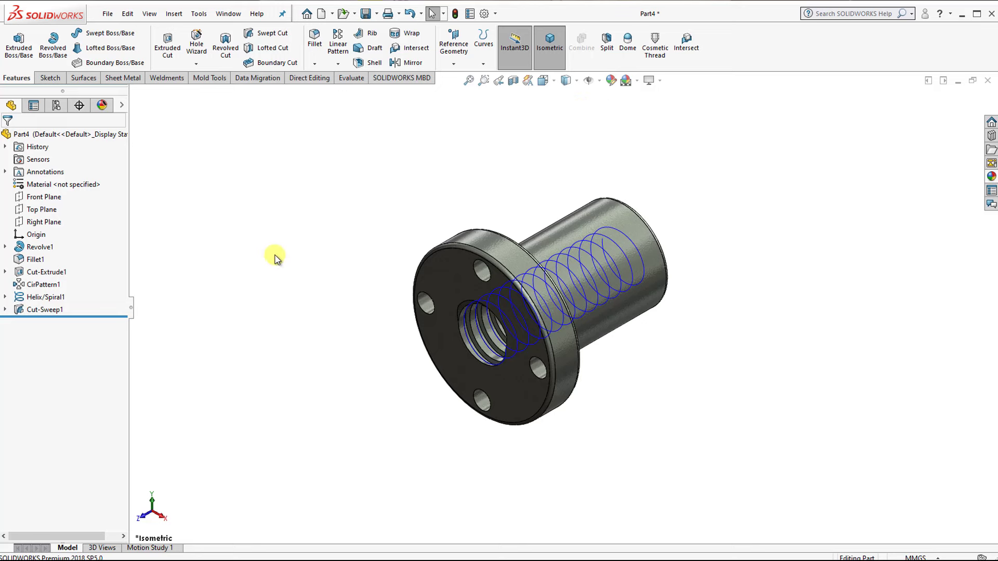
click(46, 297)
click(73, 282)
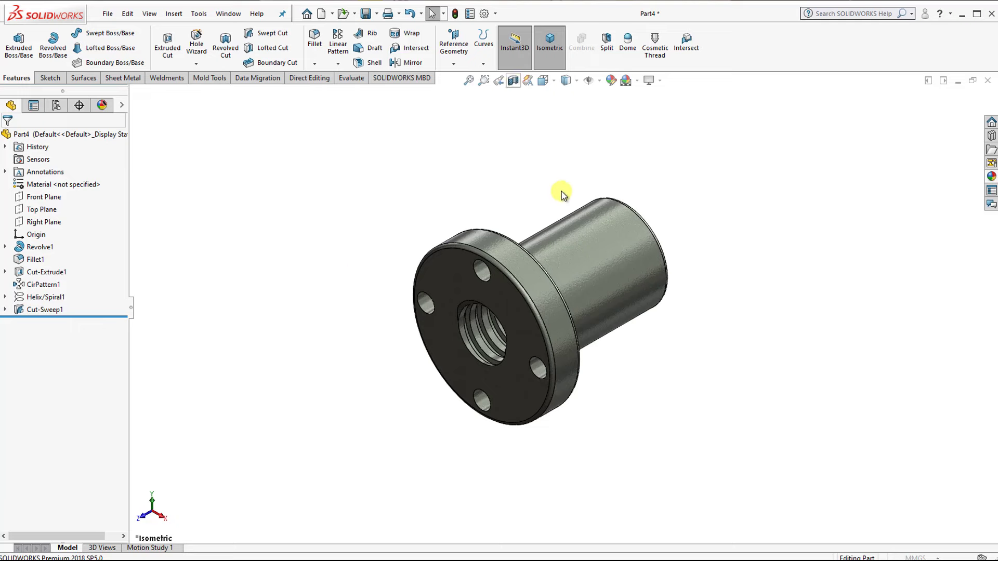
Section the nut on the Right Plane to check the thread, then turn the section off and return to isometric.
click(43, 376)
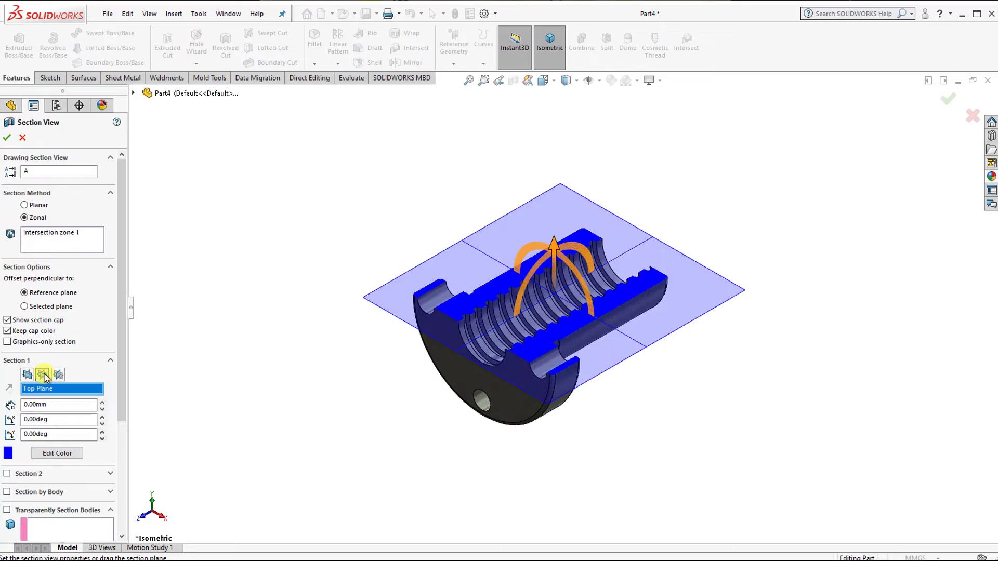
click(57, 375)
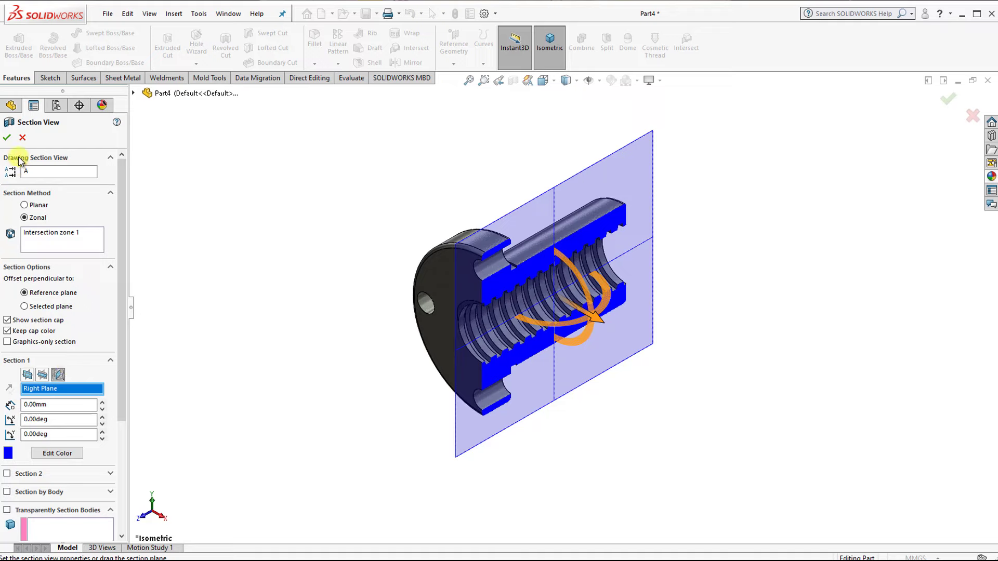
click(7, 138)
key(ctrl+4)
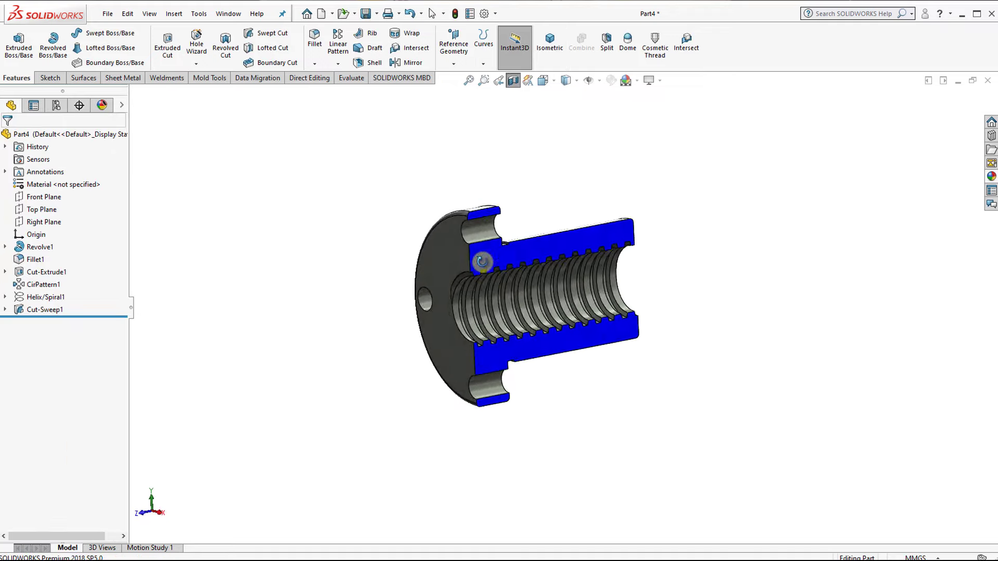
mouse_move(498, 252)
middle_down()
mouse_move(508, 217)
mouse_move(453, 383)
mouse_move(478, 395)
mouse_move(452, 397)
mouse_move(452, 330)
mouse_move(423, 338)
mouse_move(509, 369)
mouse_move(541, 334)
mouse_move(514, 405)
middle_up()
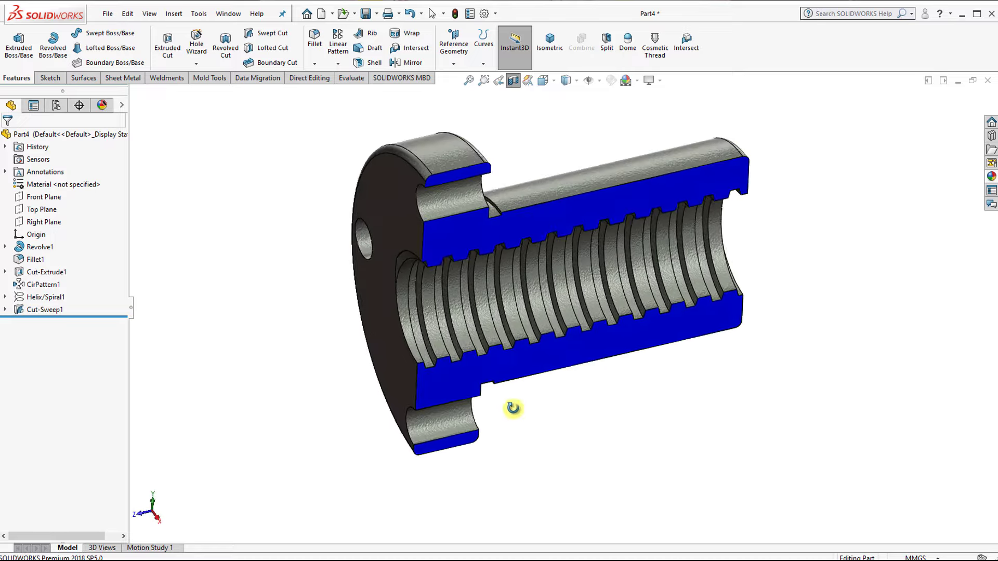
click(513, 82)
click(545, 52)
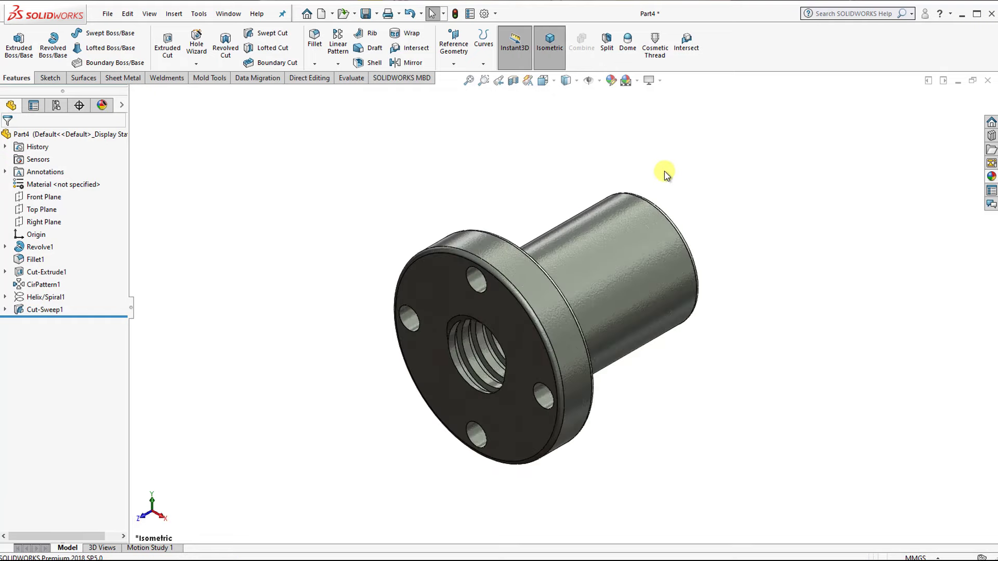
Save the nut part as Screw1 in the Lead Screw folder, since Screw is already open.
key(ctrl+s)
text(Screw)
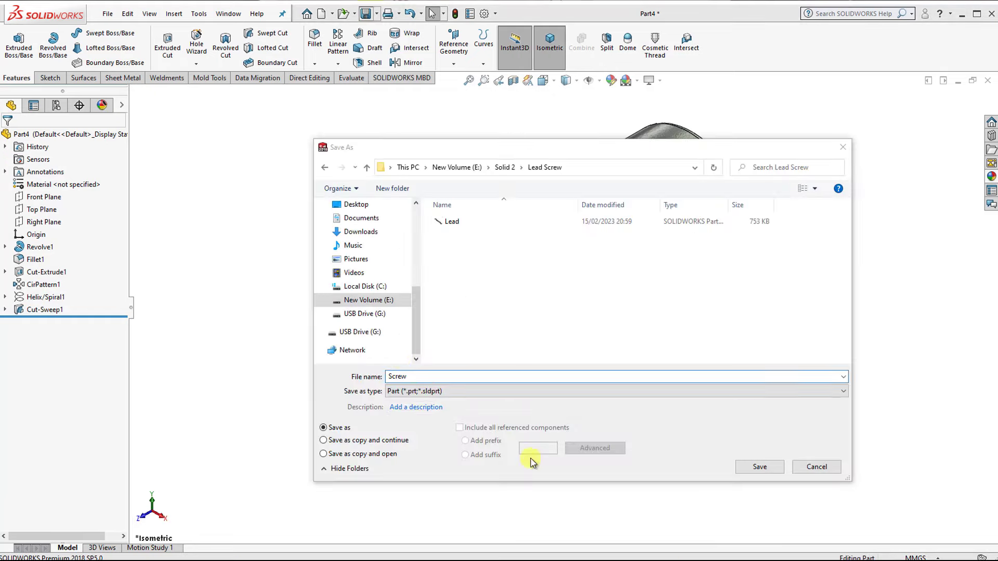
click(764, 473)
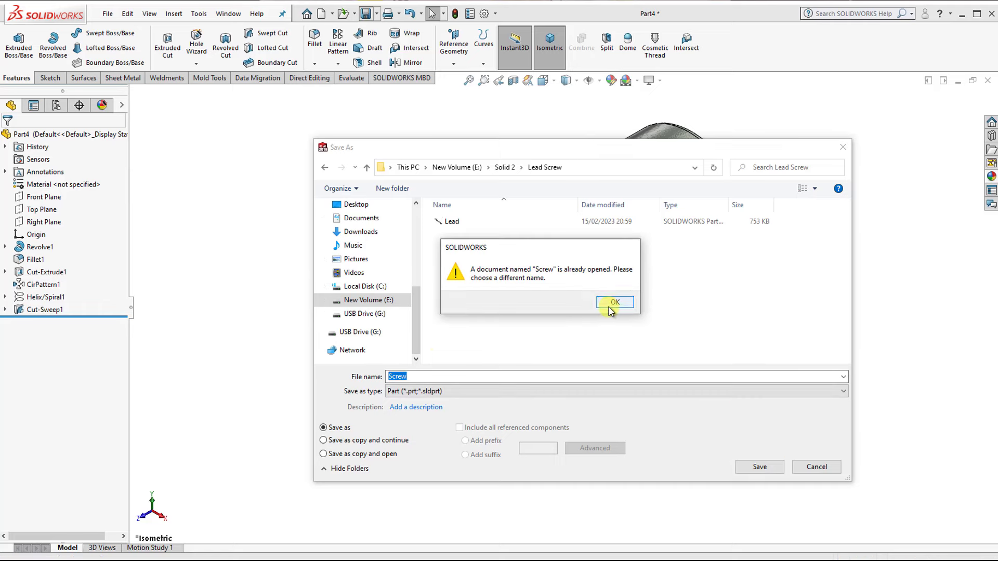
click(612, 306)
click(758, 466)
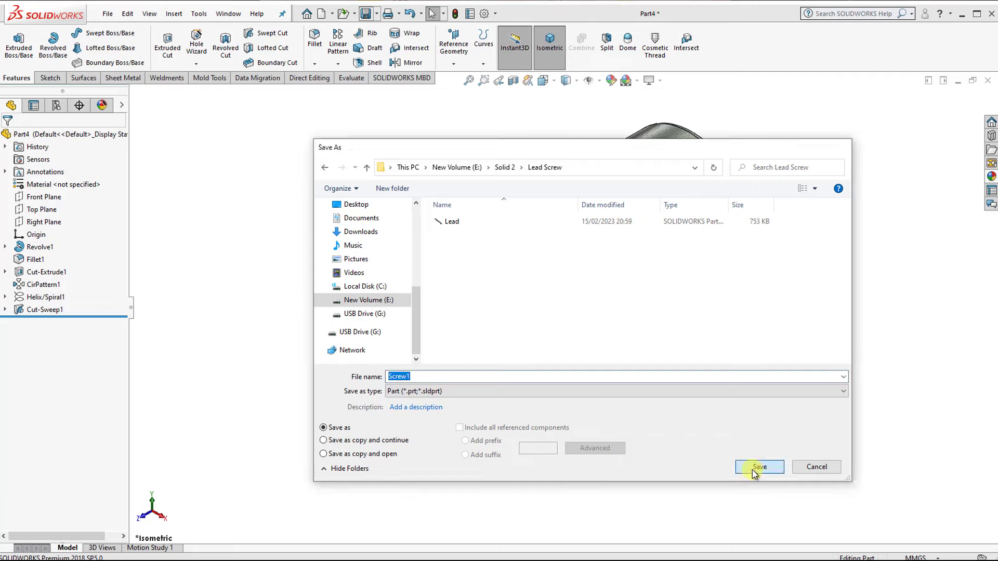
mouse_move(622, 294)
middle_down()
mouse_move(504, 346)
mouse_move(657, 356)
mouse_move(610, 356)
mouse_move(608, 367)
middle_up()
Create a new assembly, place the Lead screw as its first component, and hide the origins.
click(331, 14)
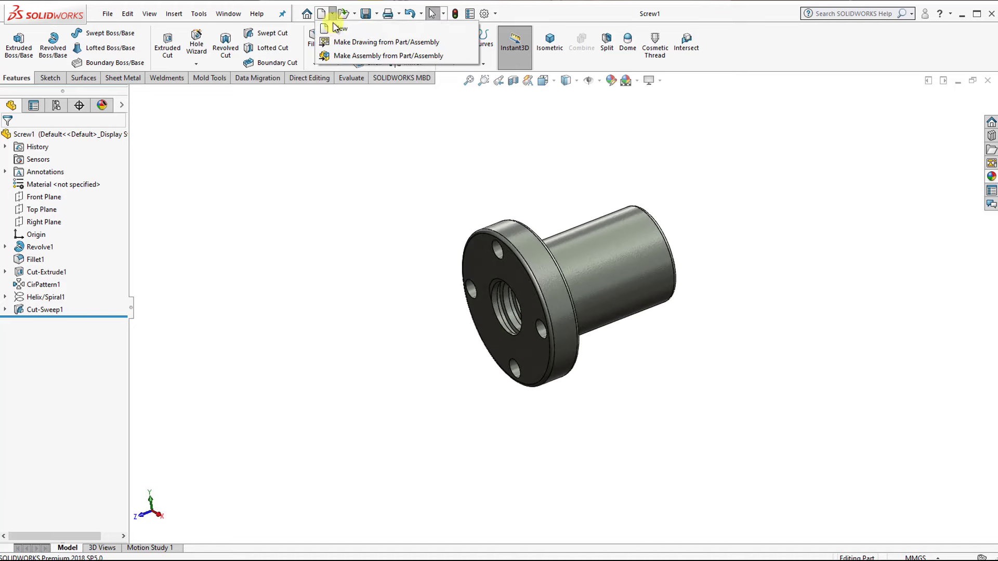
click(344, 30)
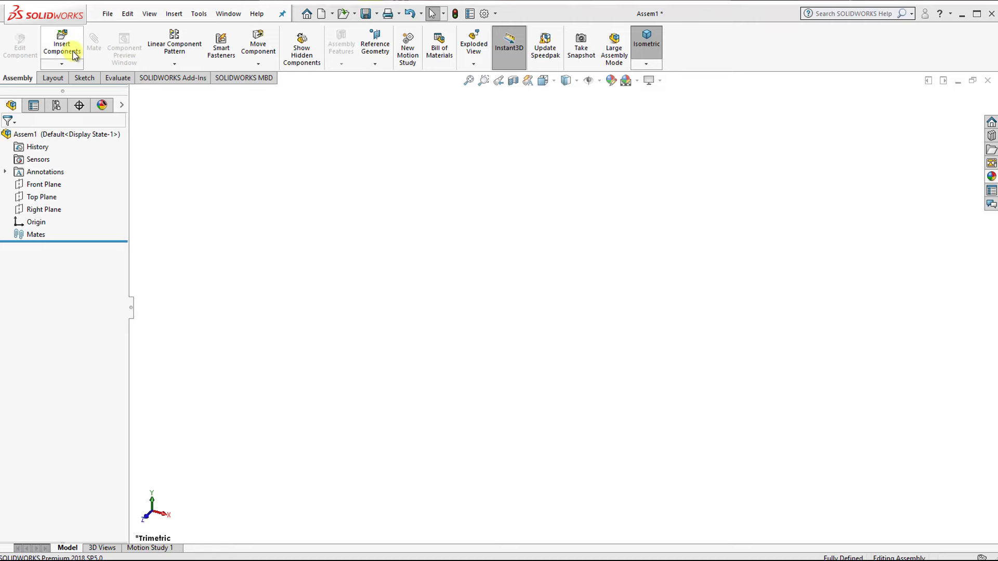
click(74, 55)
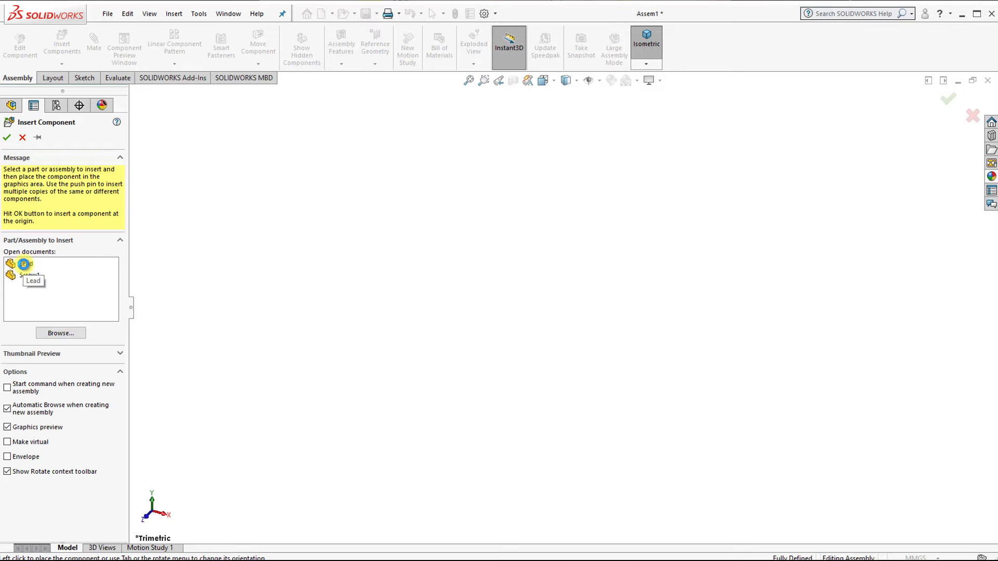
click(23, 264)
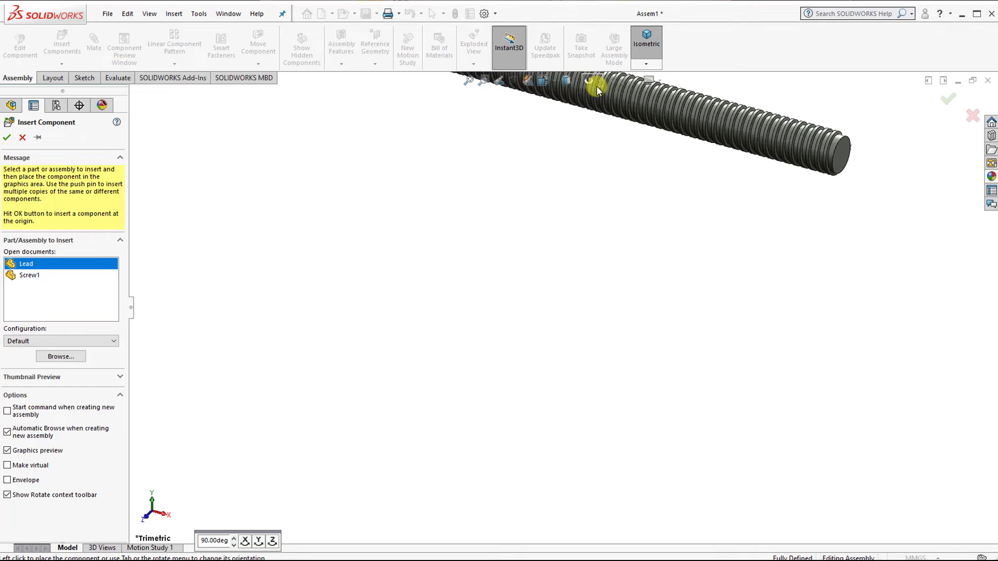
click(597, 86)
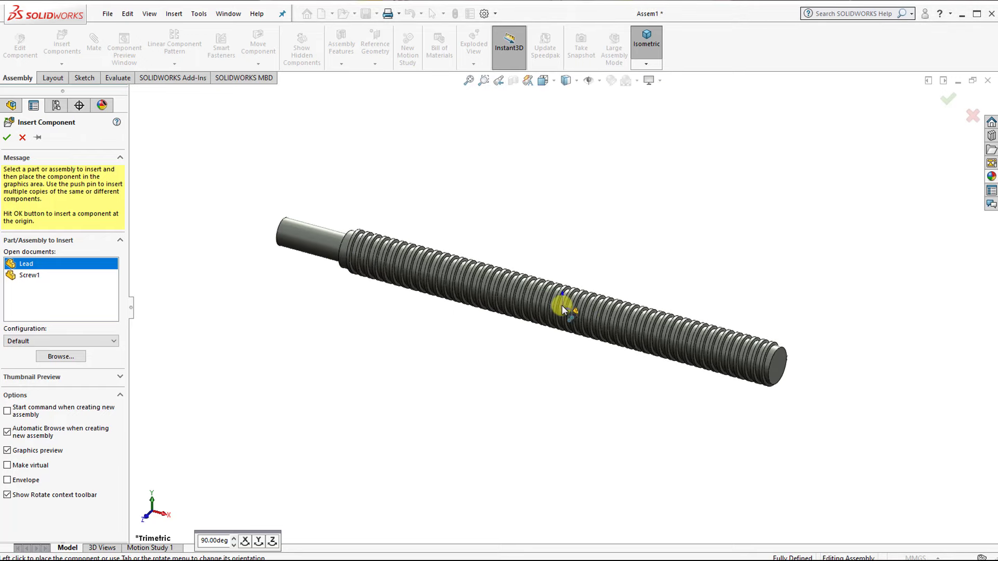
click(589, 269)
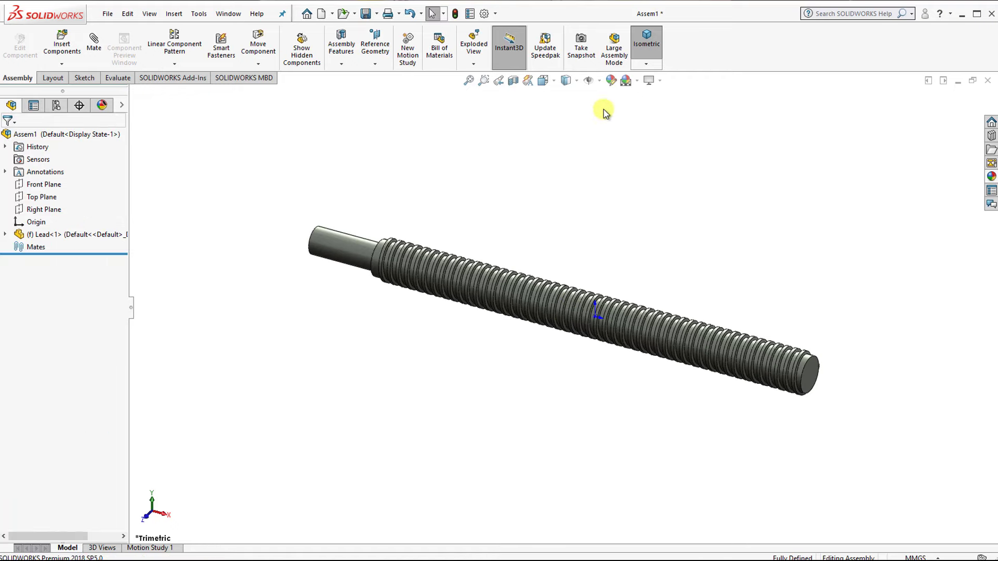
click(601, 83)
click(589, 148)
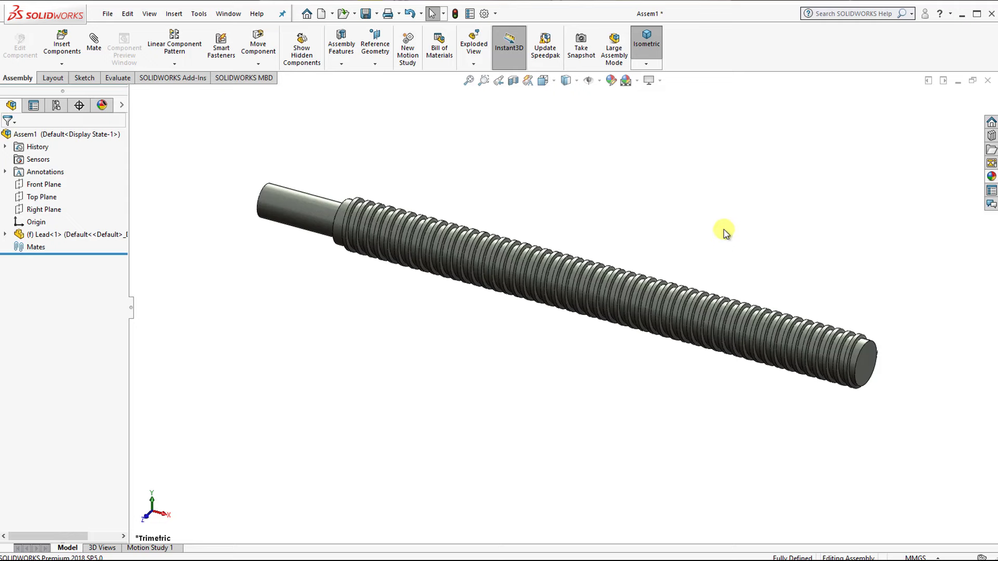
Insert Screw1 beside the Lead screw, then turn and shift it to face along the shaft.
click(69, 51)
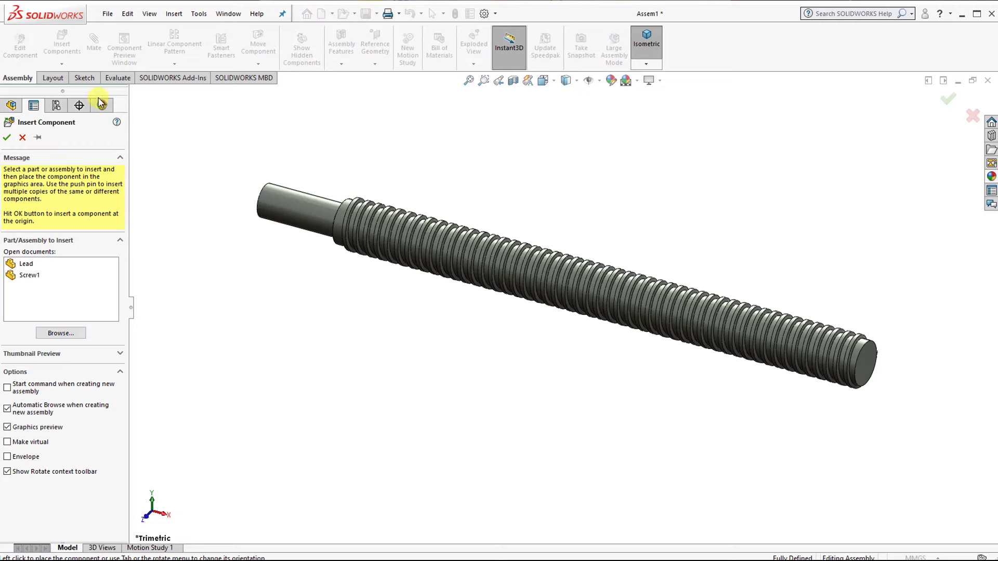
click(31, 278)
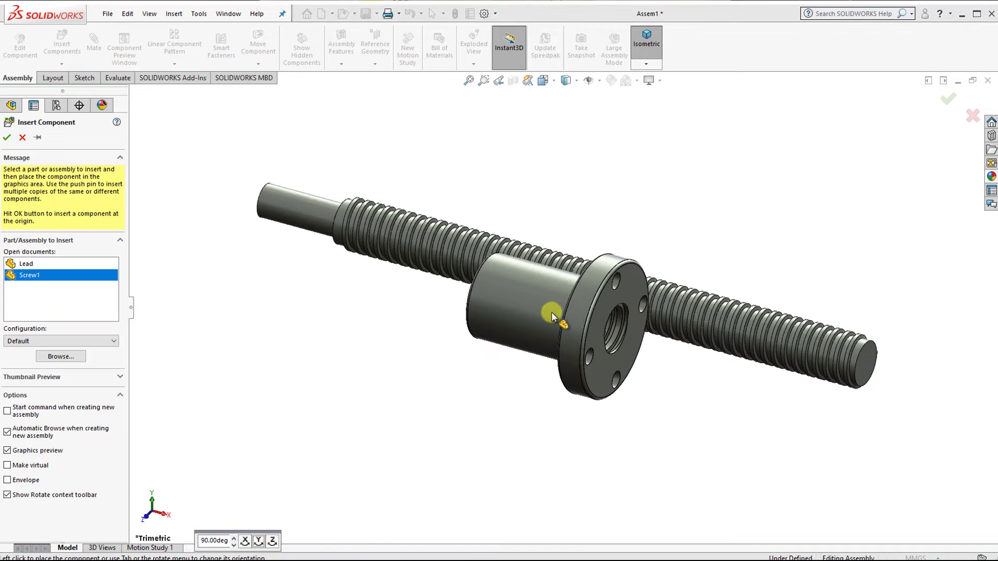
click(539, 288)
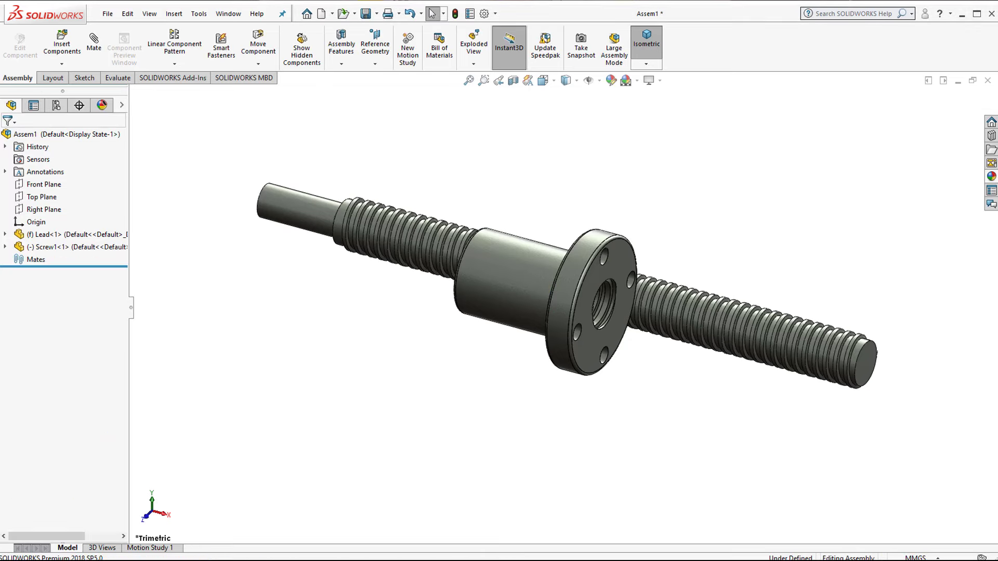
key(ctrl+7)
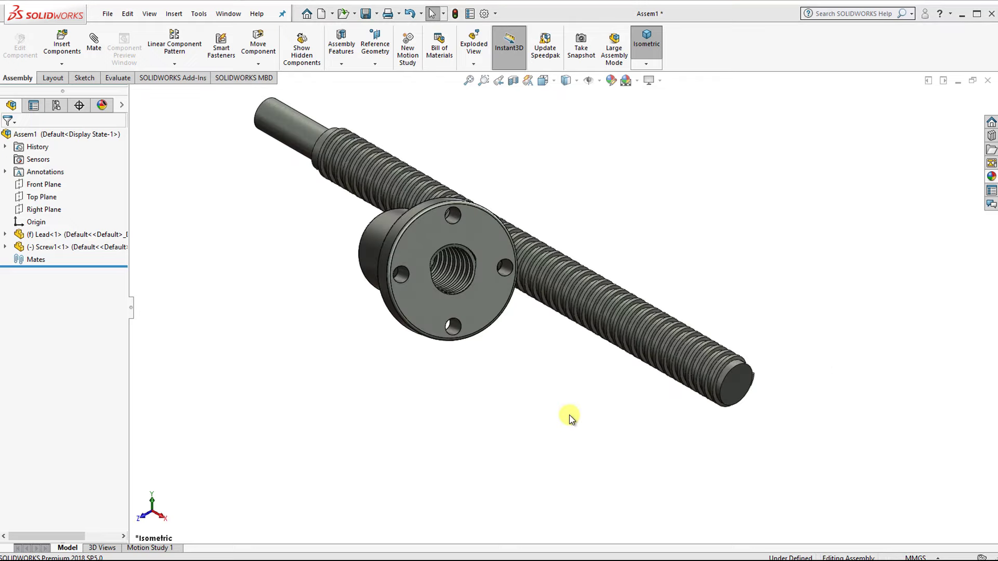
click(417, 238)
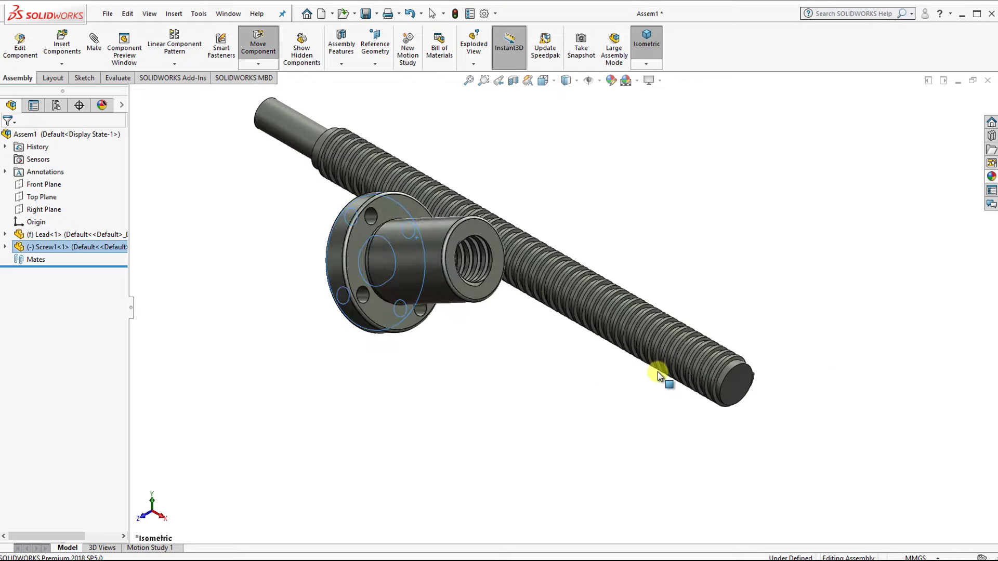
click(423, 229)
mouse_move(420, 355)
mouse_down()
mouse_move(439, 319)
mouse_move(417, 329)
mouse_up()
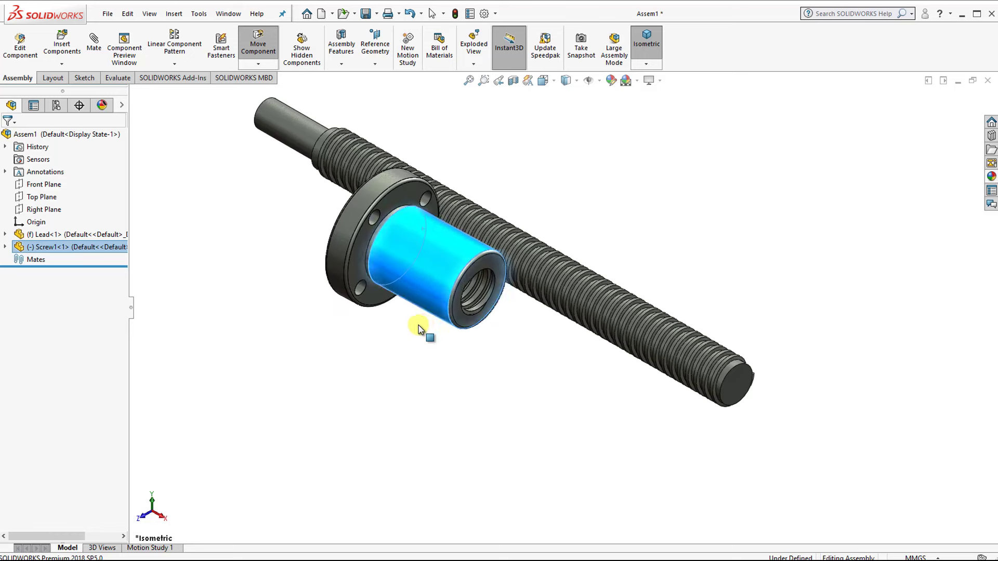
key(Escape)
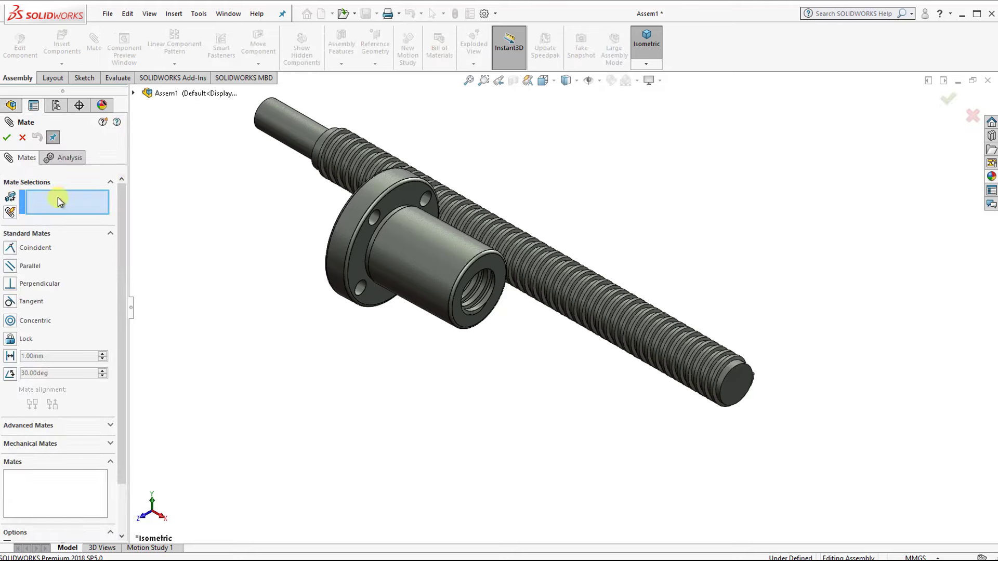
Add Concentric1 between the nut's threaded bore and the screw's threaded face, then slide the nut along.
click(420, 262)
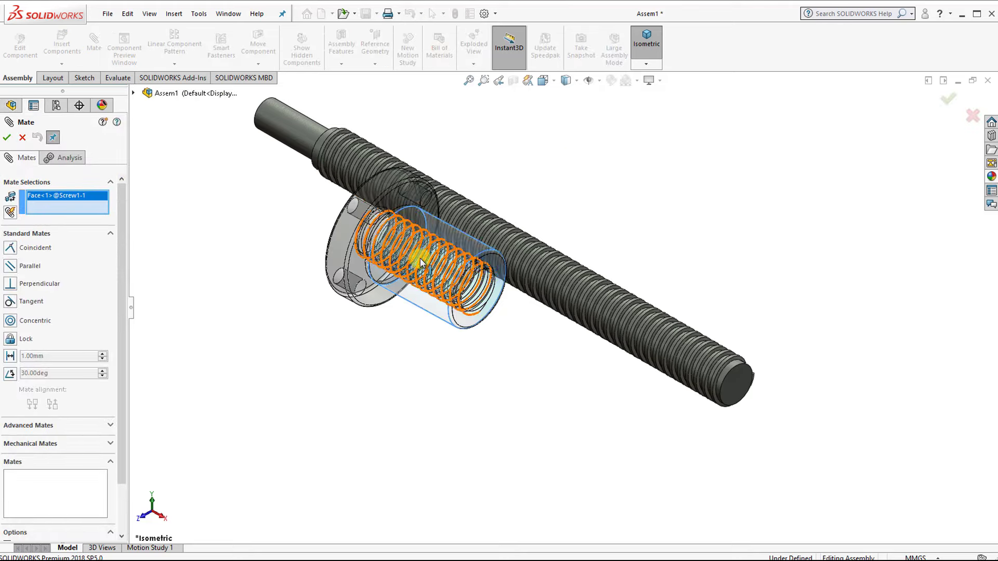
click(301, 128)
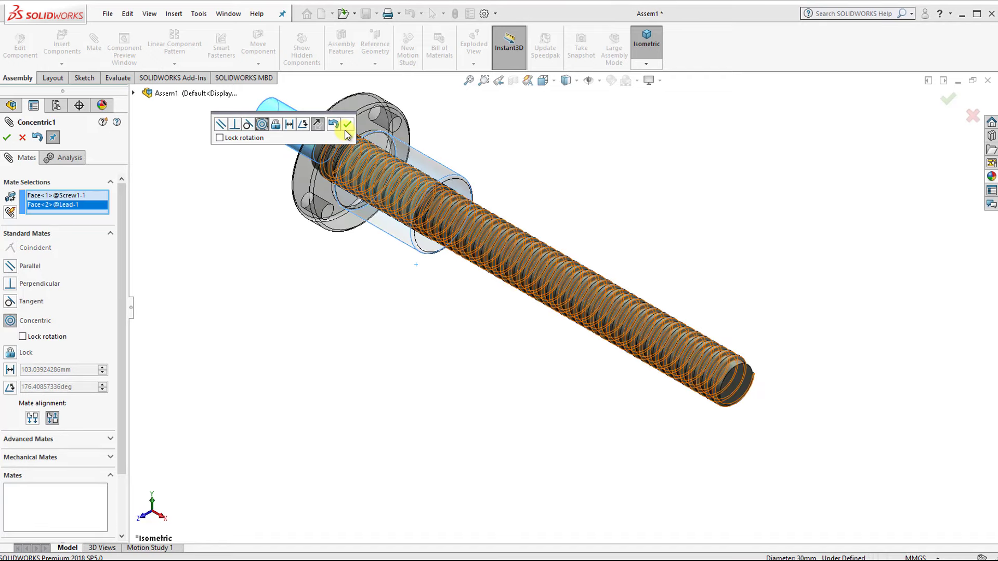
click(347, 126)
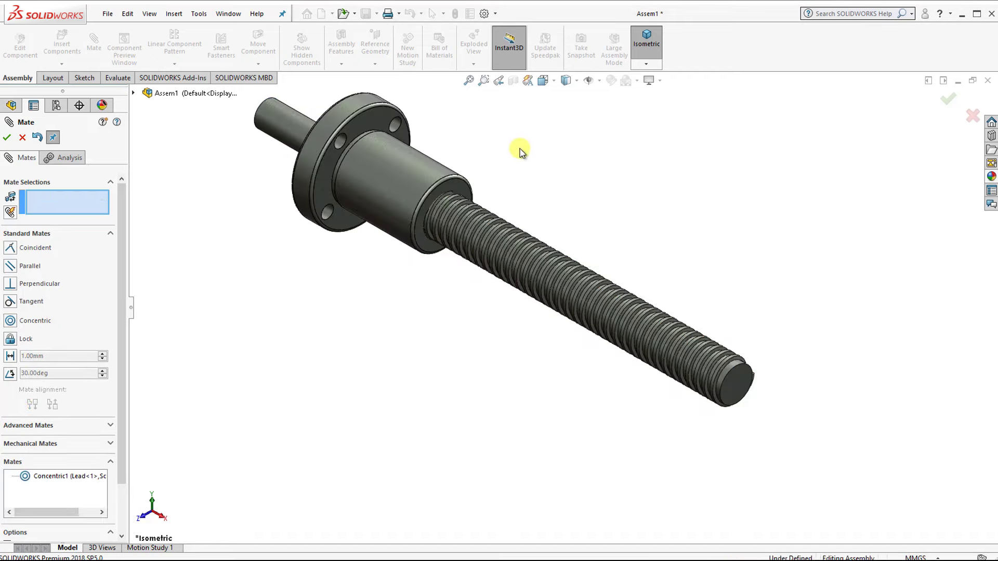
scroll(475, 166, down, 1)
click(23, 139)
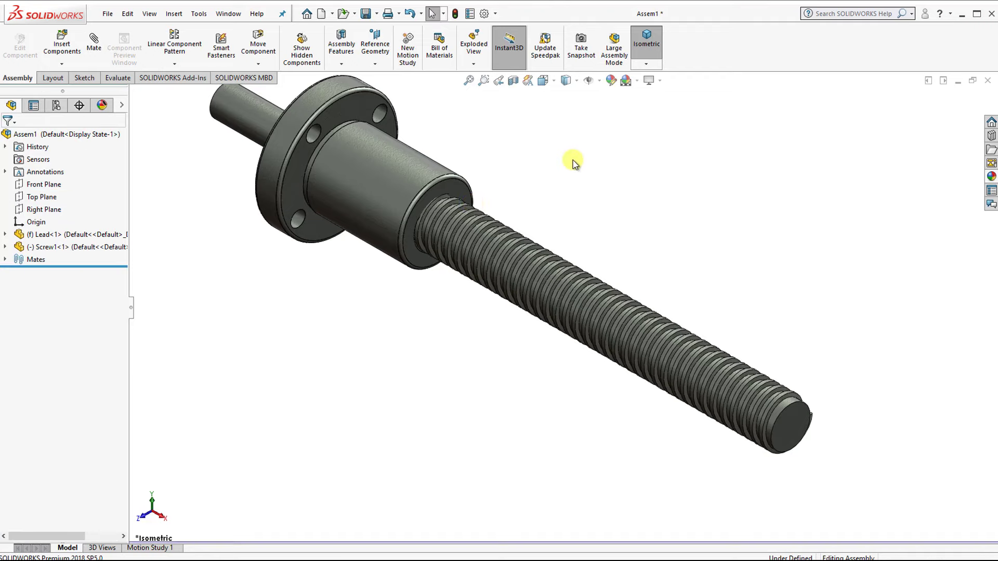
drag(393, 163, 757, 339)
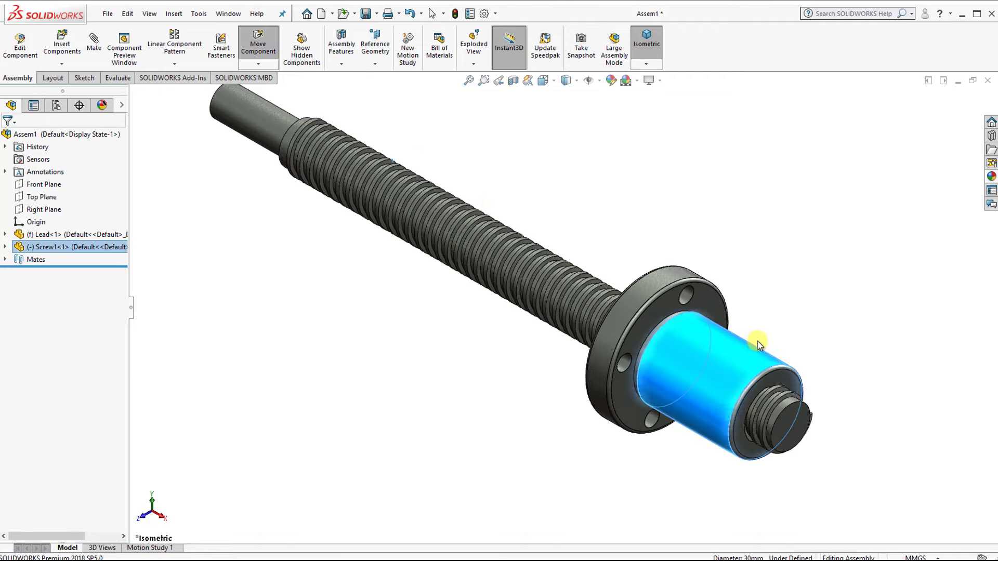
scroll(728, 397, down, 3)
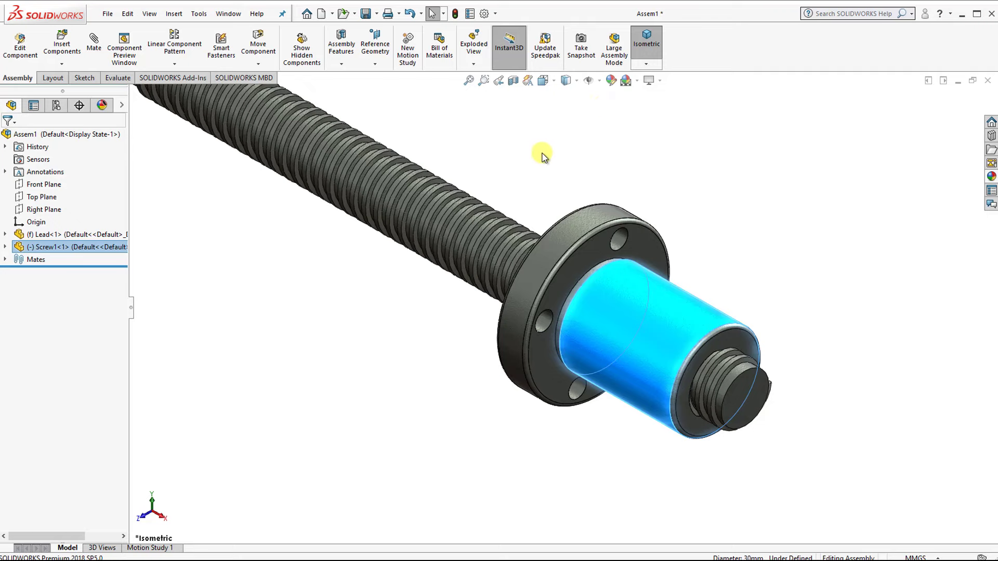
scroll(542, 156, up, 1)
click(586, 170)
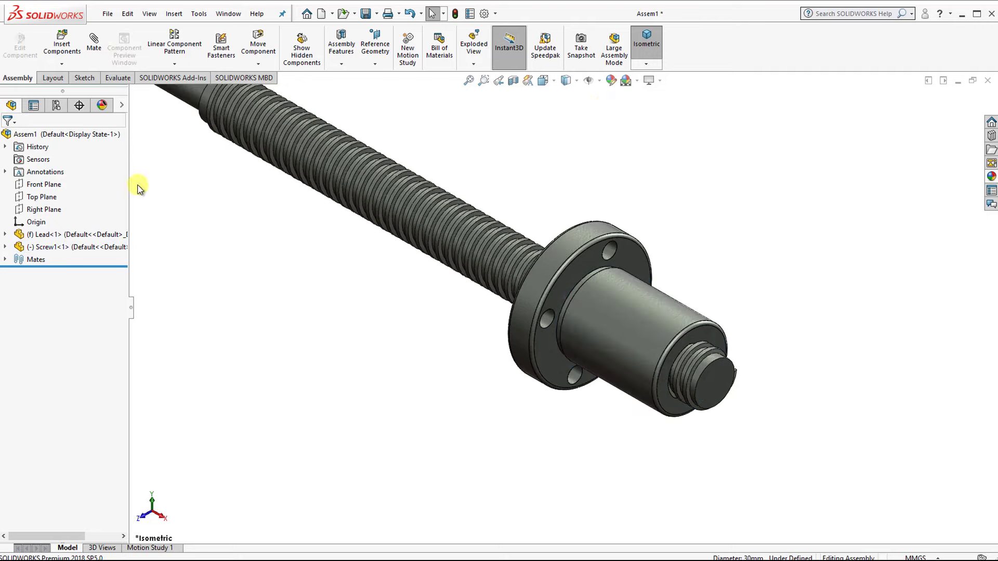
View the assembly normal to the Front Plane and select the Screw1 nut.
click(44, 184)
click(111, 164)
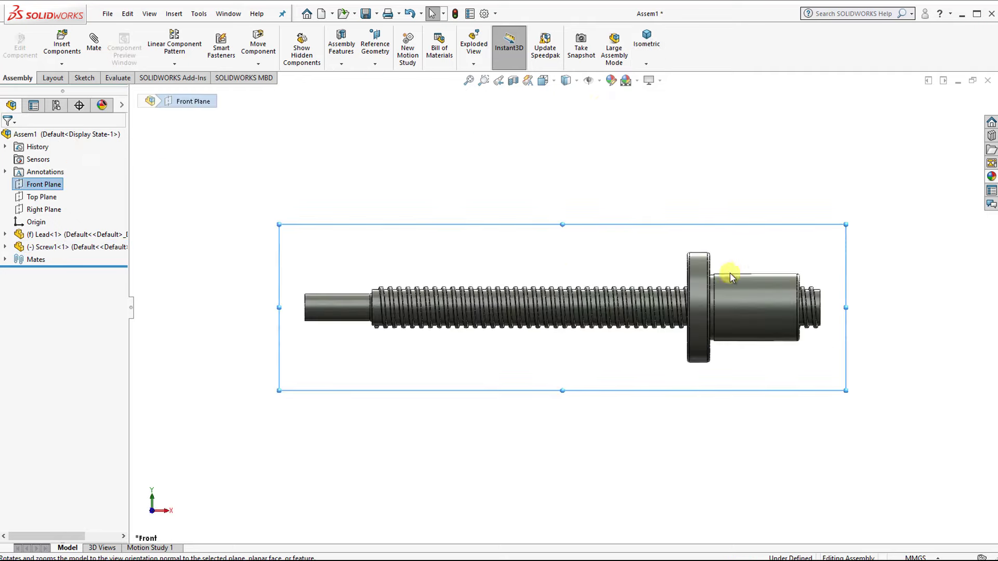
scroll(624, 291, down, 3)
scroll(613, 278, down, 2)
click(612, 278)
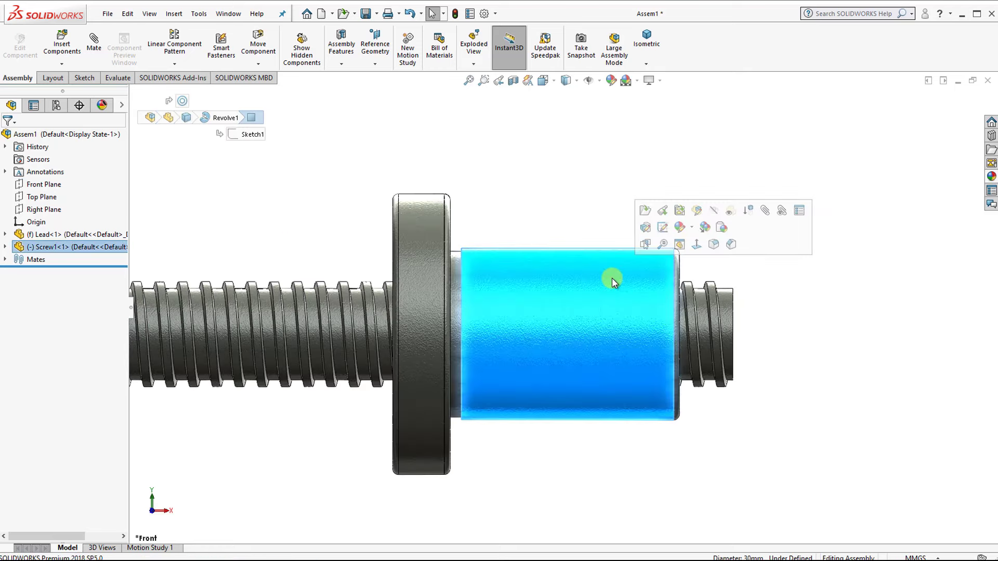
right_click(612, 278)
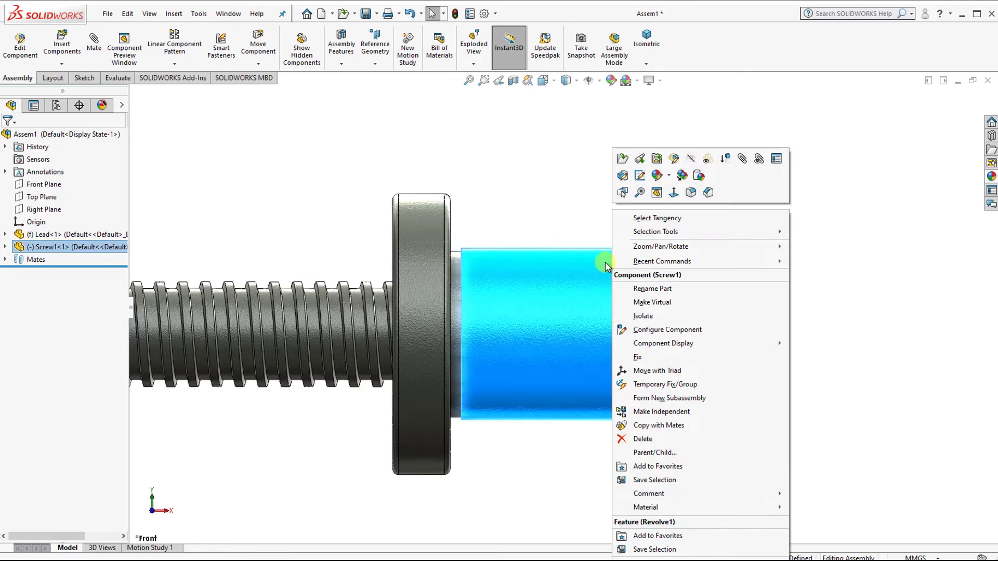
key(Escape)
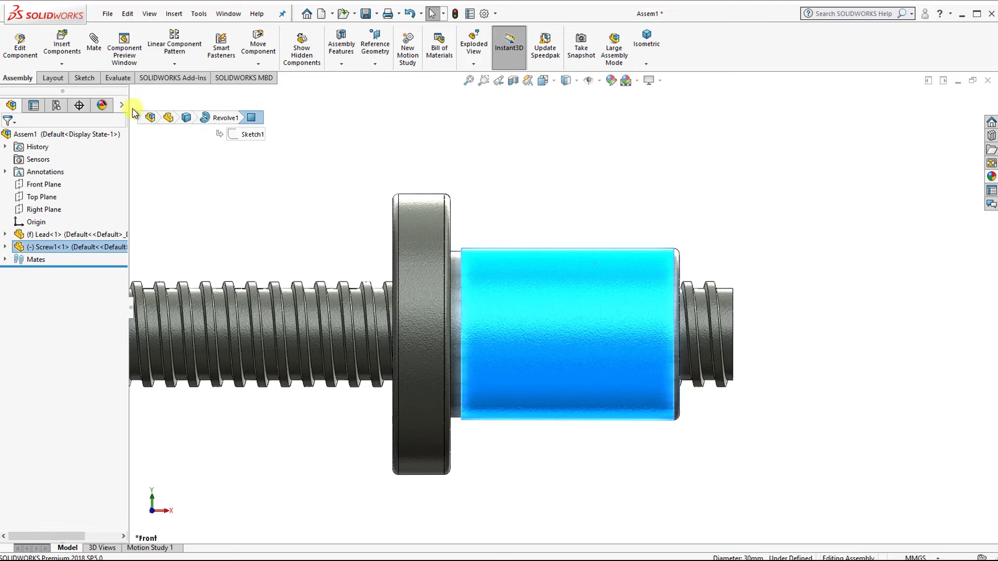
Hide Screw1 to check the bare screw, show it again, and switch to Top view.
click(121, 105)
mouse_move(149, 248)
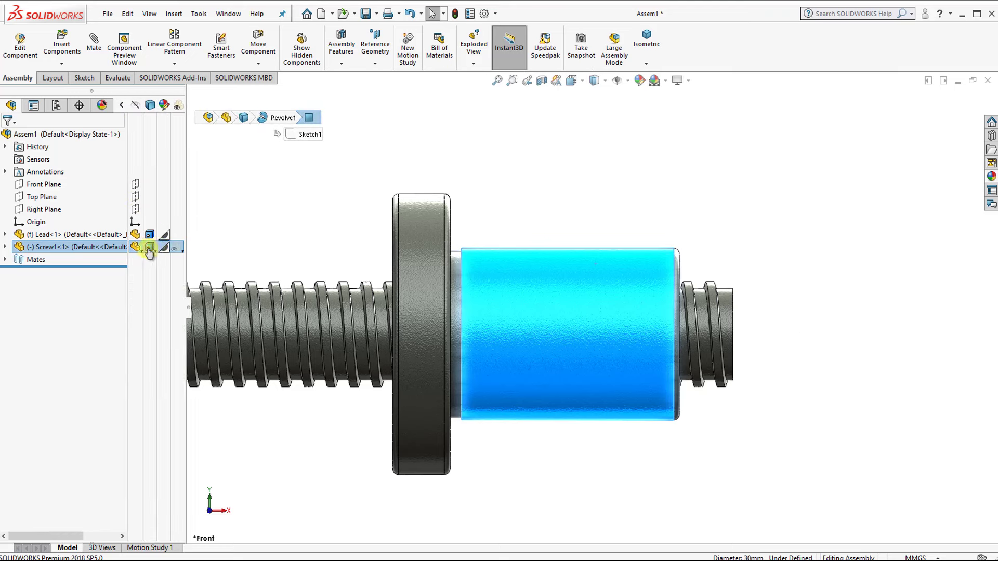
click(136, 248)
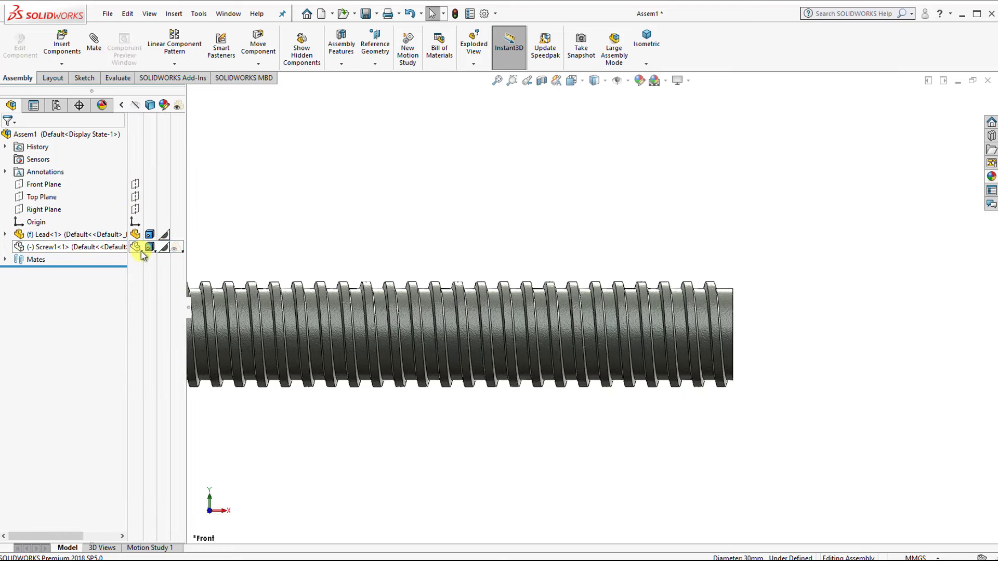
click(140, 249)
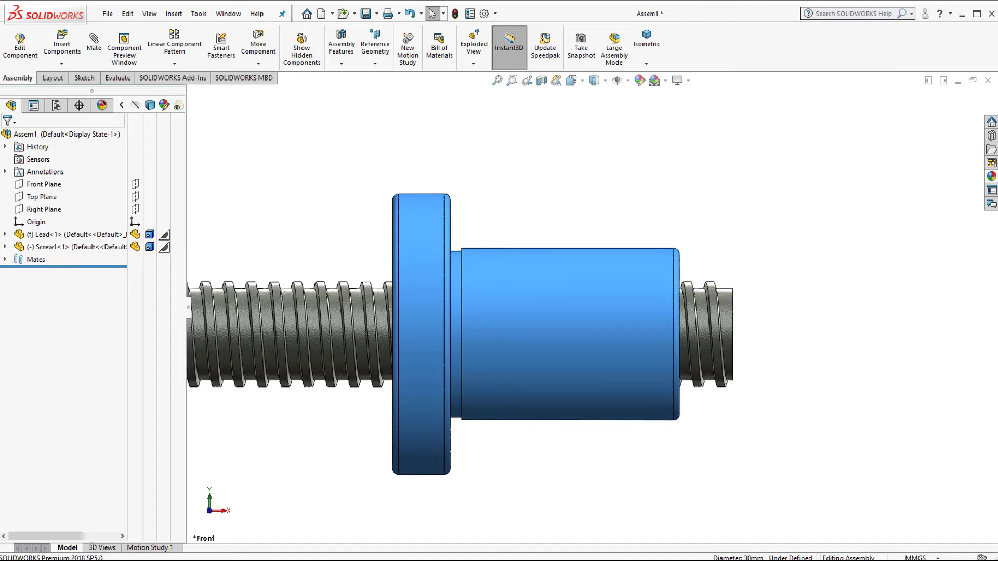
key(ctrl+5)
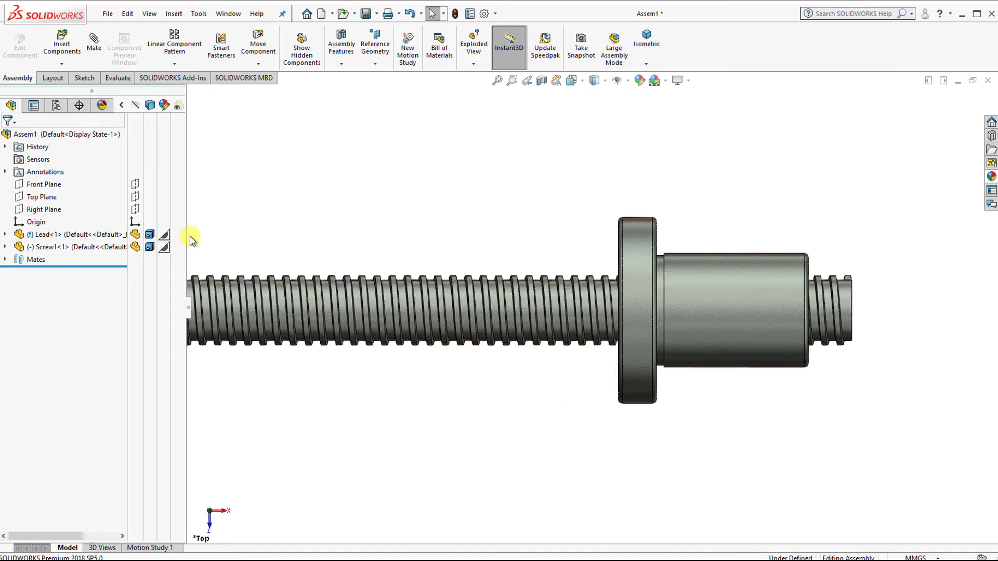
Display Screw1 with Hidden Lines Visible and nudge it slightly back and forth along the screw.
click(150, 248)
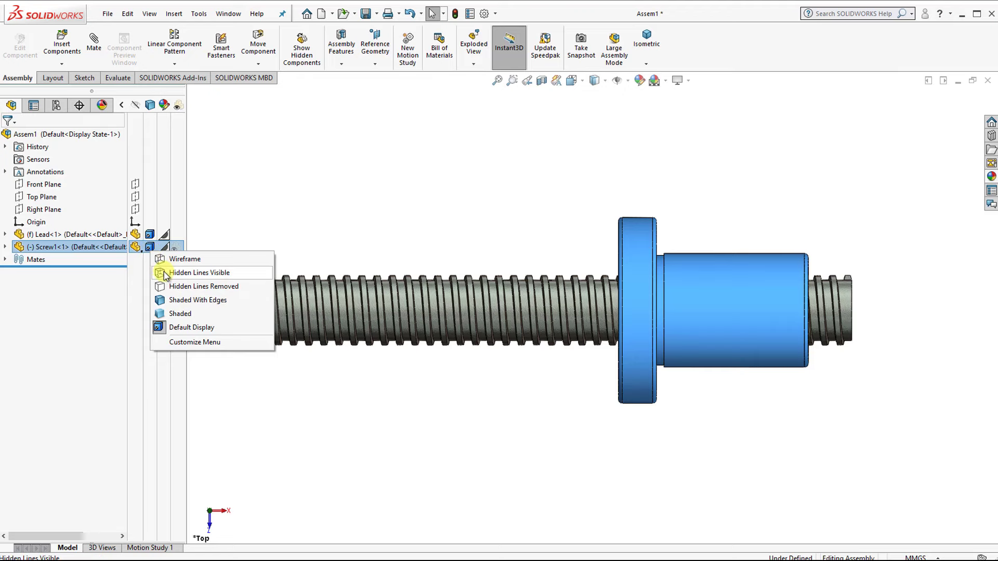
click(163, 272)
scroll(703, 299, down, 3)
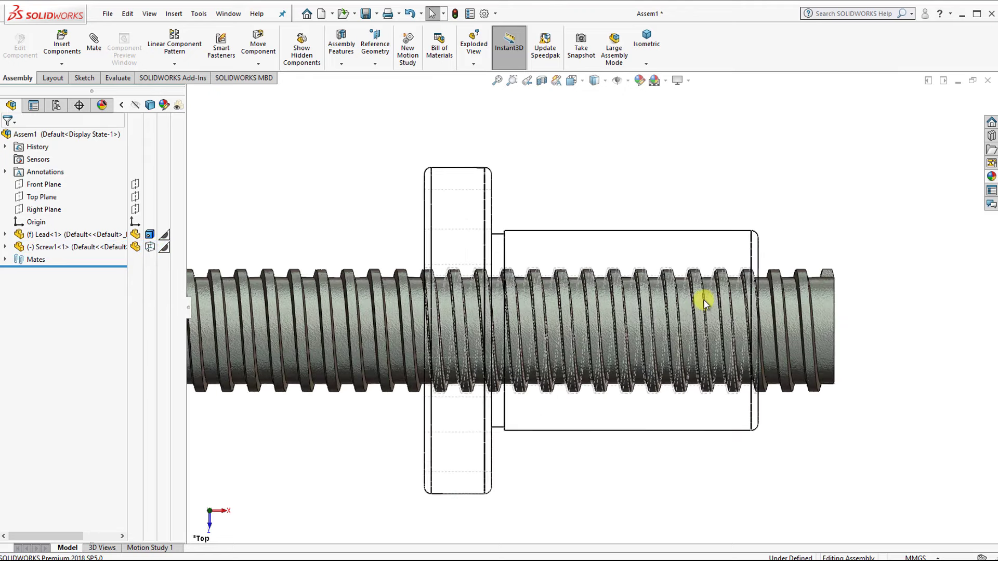
scroll(728, 323, down, 3)
scroll(543, 260, down, 1)
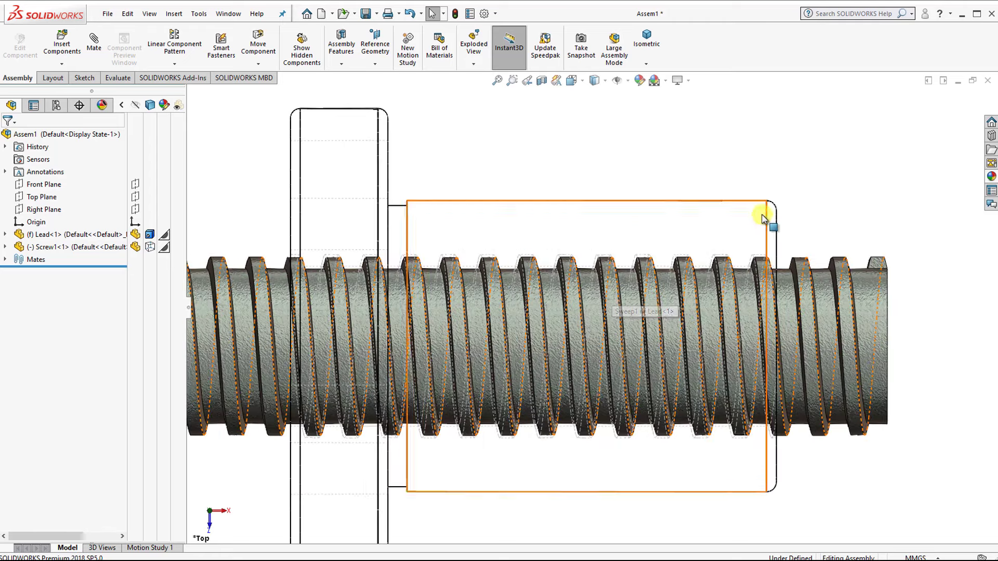
drag(767, 203, 771, 204)
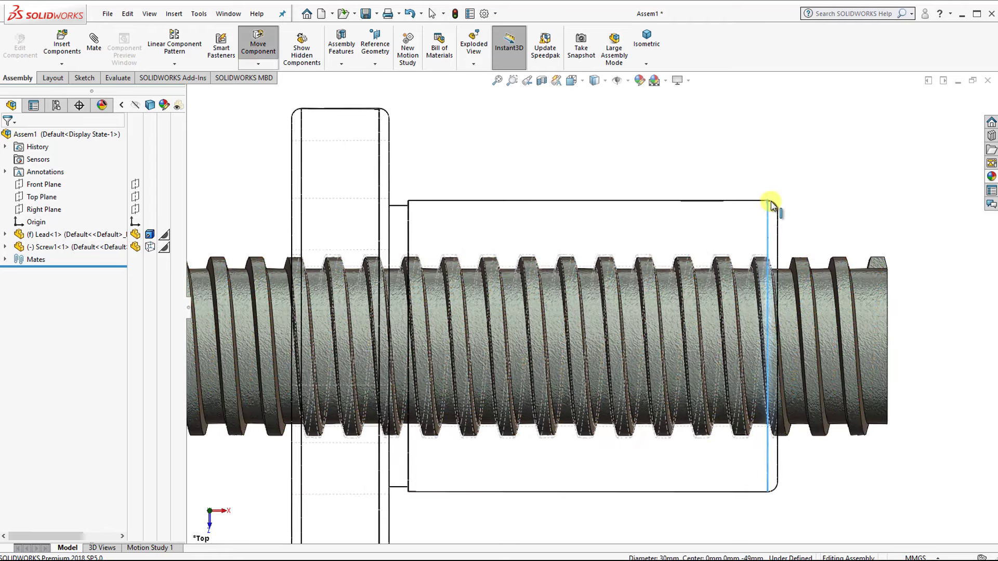
scroll(769, 245, down, 3)
scroll(761, 255, down, 1)
scroll(728, 257, down, 1)
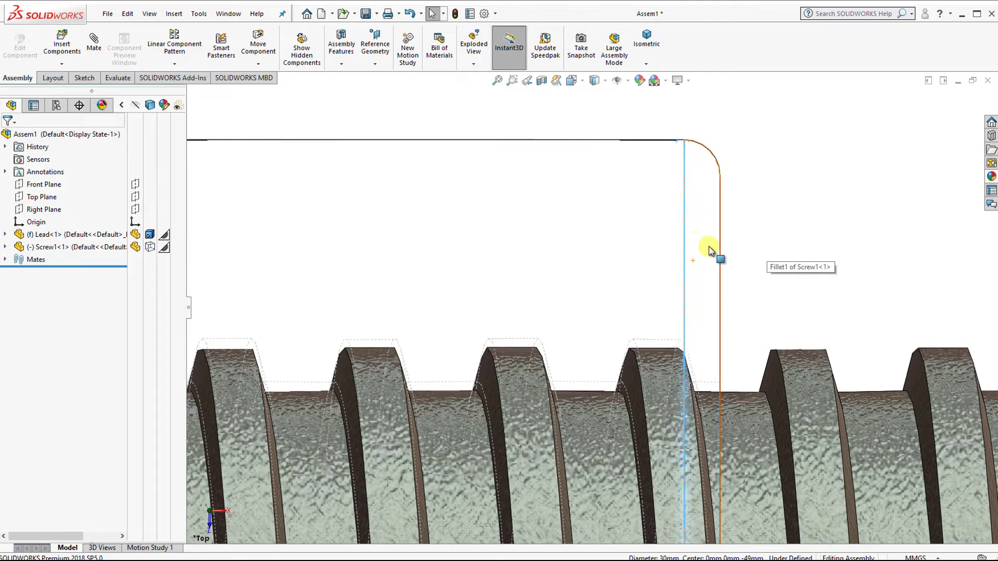
drag(684, 176, 682, 173)
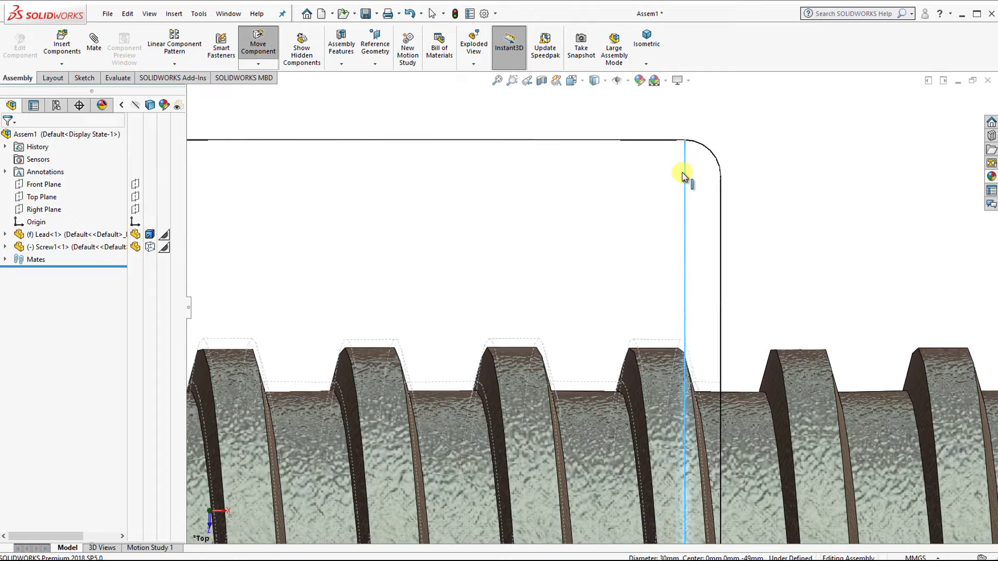
key(Escape)
Orbit and zoom in to inspect the thread fit, then select the nut again.
mouse_move(682, 312)
middle_down()
mouse_move(668, 310)
mouse_move(677, 362)
middle_up()
scroll(718, 238, up, 2)
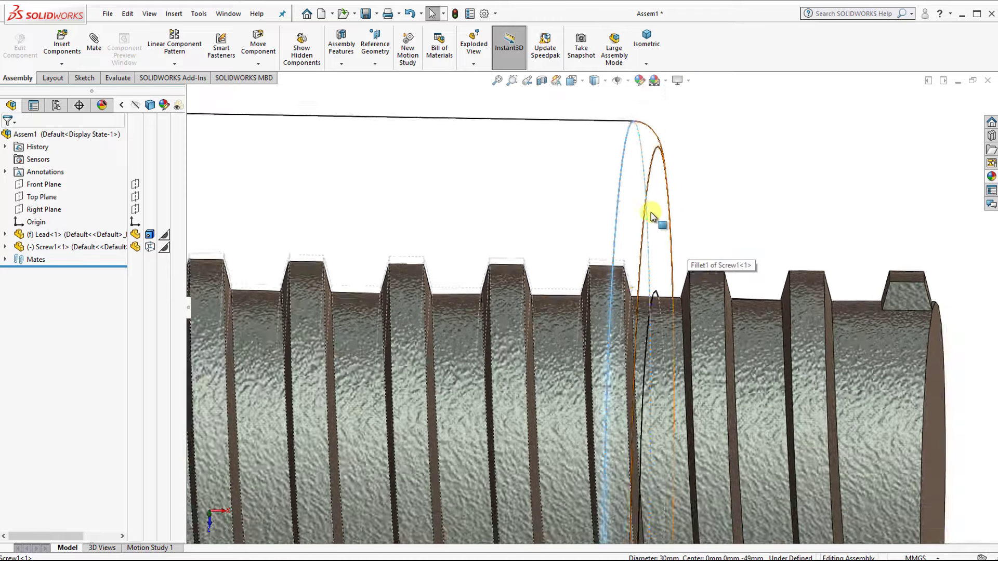
scroll(654, 217, up, 2)
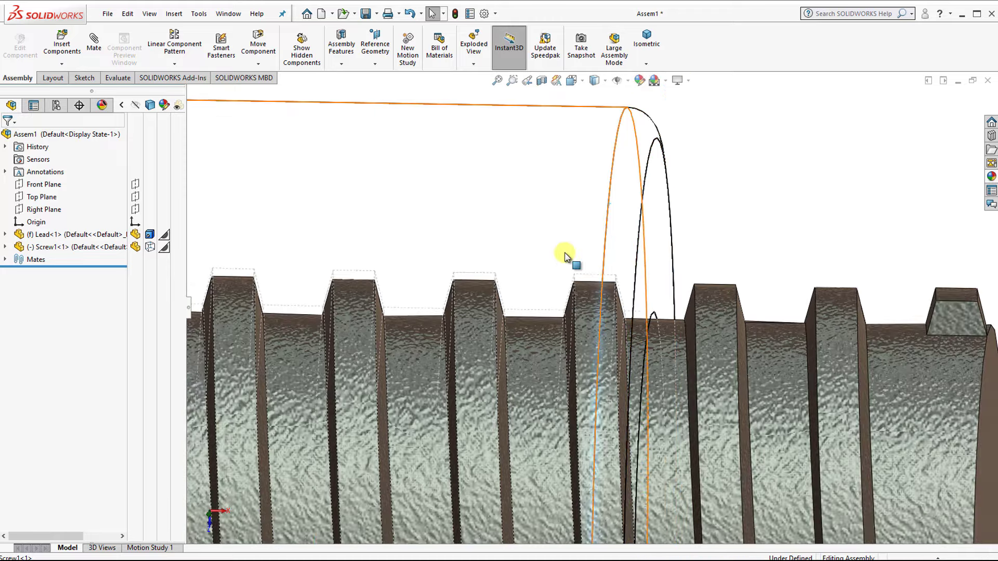
middle_drag(568, 256, 561, 270)
scroll(561, 270, up, 3)
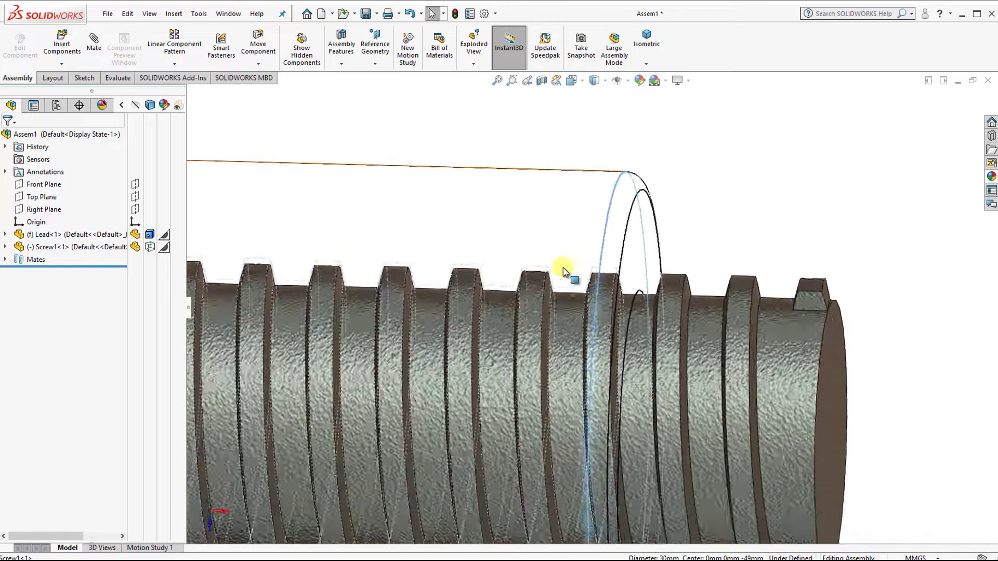
scroll(546, 280, up, 3)
scroll(514, 301, up, 2)
scroll(494, 299, down, 1)
scroll(499, 285, down, 2)
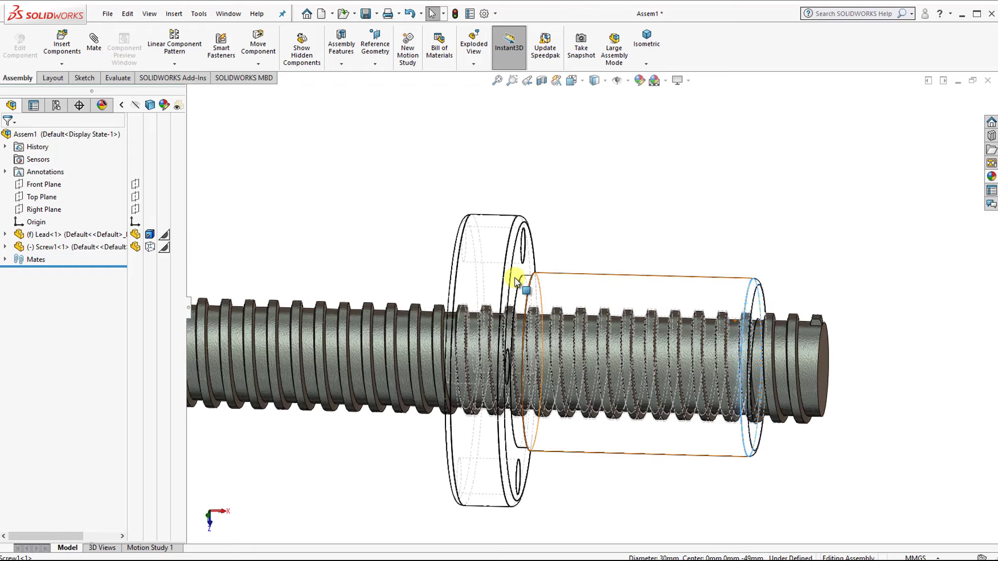
click(515, 276)
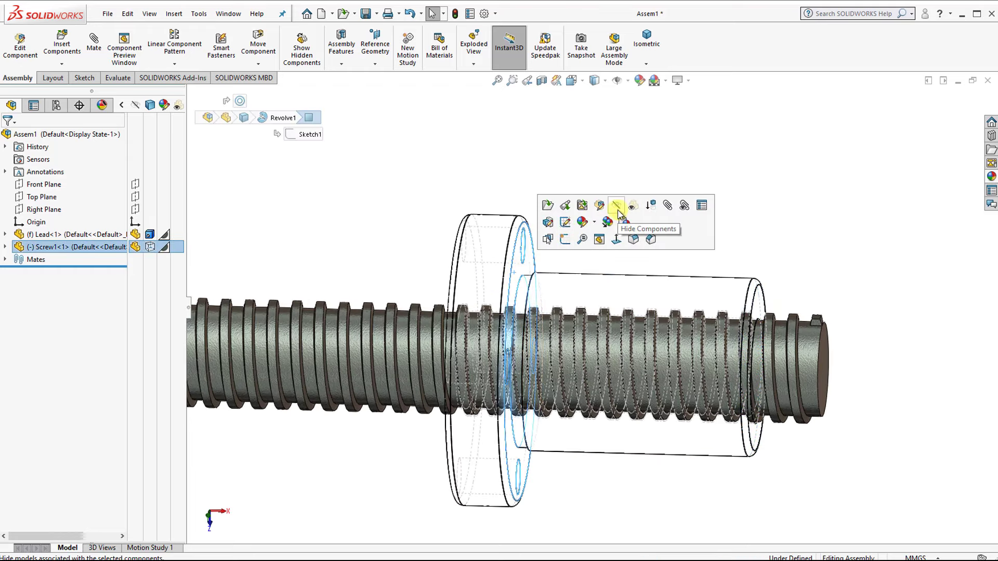
Try Shaded With Edges on Screw1, then switch it back to Default Display.
click(324, 252)
click(151, 247)
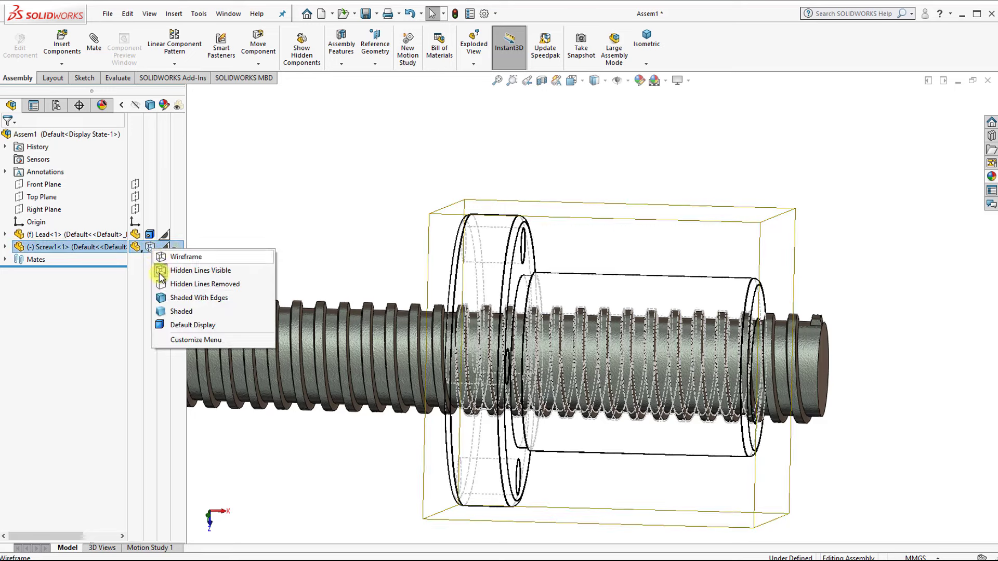
click(164, 298)
click(151, 248)
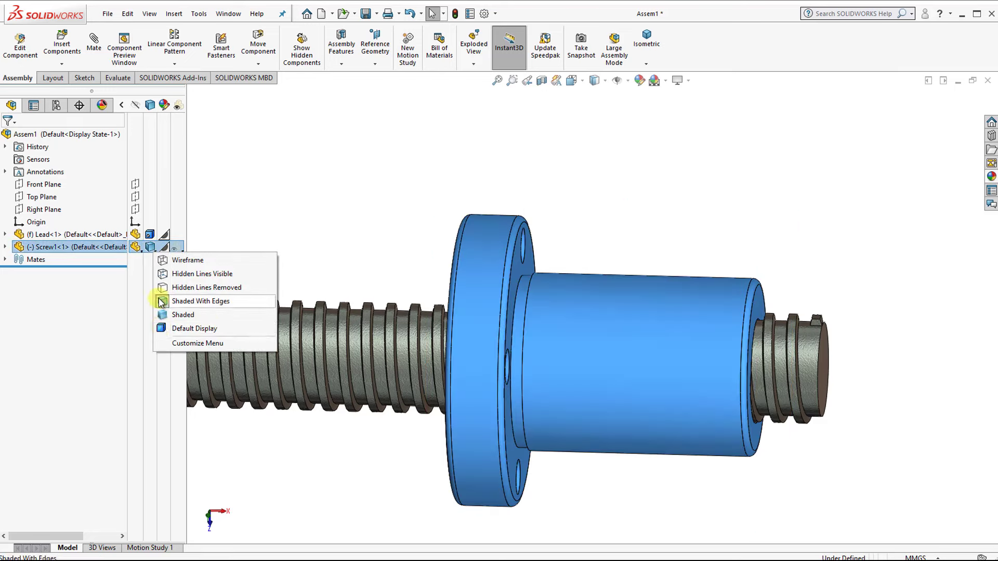
click(163, 328)
Orbit and zoom around the nut to view its flange face and end.
scroll(561, 401, up, 2)
scroll(623, 345, down, 3)
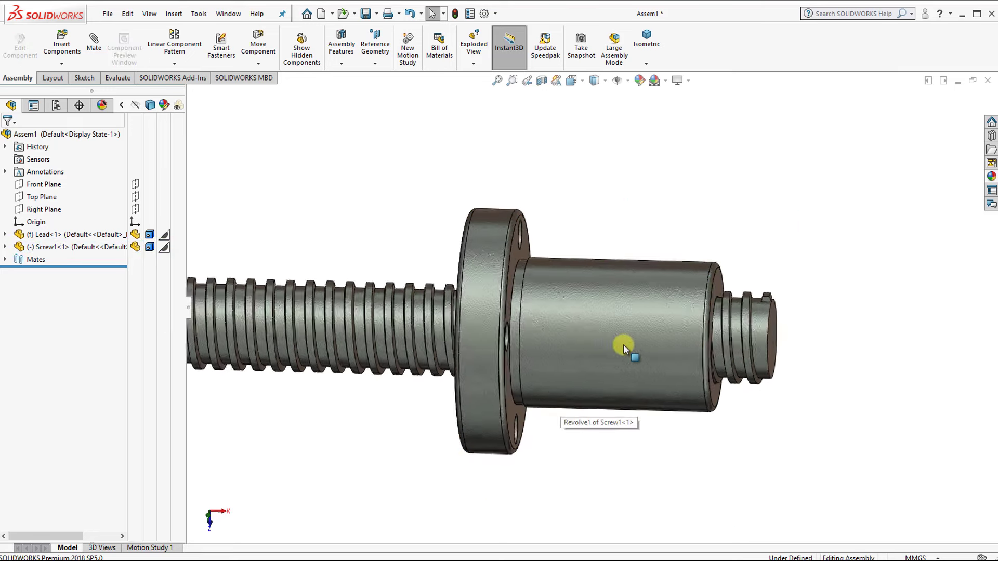
scroll(661, 353, down, 2)
mouse_move(548, 416)
middle_down()
mouse_move(593, 417)
mouse_move(575, 417)
mouse_move(565, 391)
mouse_move(590, 368)
mouse_move(578, 372)
middle_up()
scroll(660, 385, up, 2)
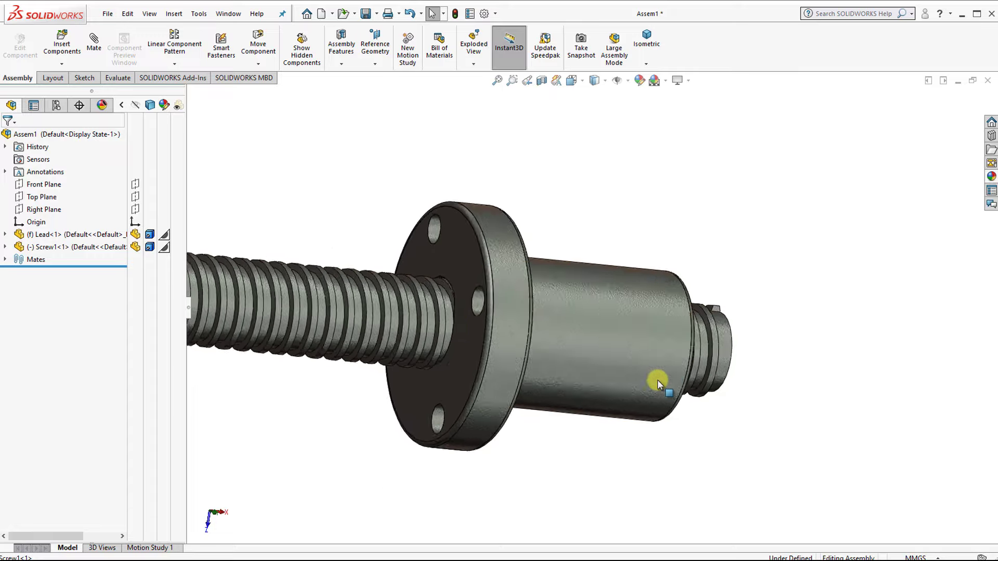
scroll(655, 372, down, 4)
middle_drag(653, 349, 590, 335)
scroll(590, 330, up, 1)
scroll(821, 327, down, 2)
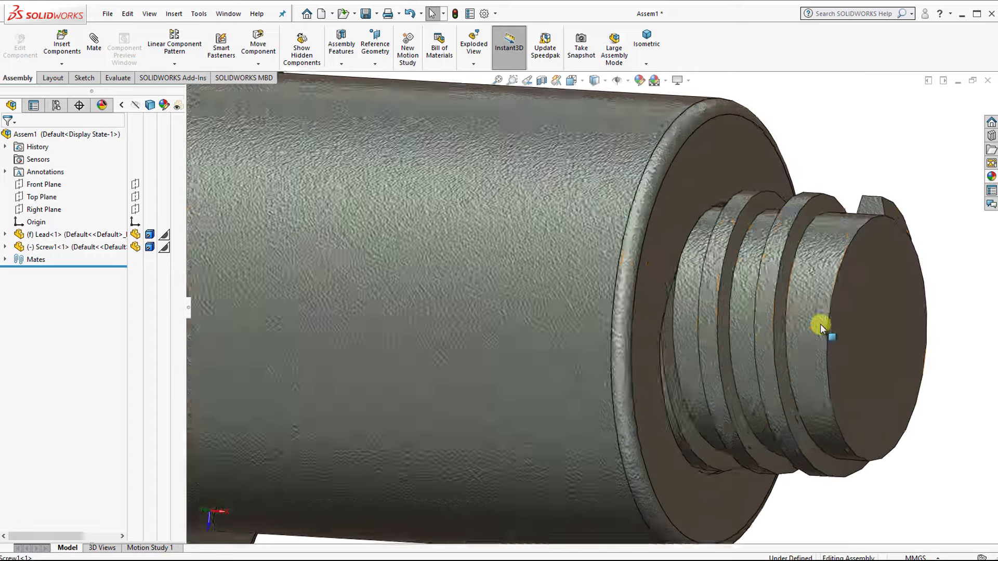
scroll(611, 304, up, 3)
scroll(550, 307, up, 2)
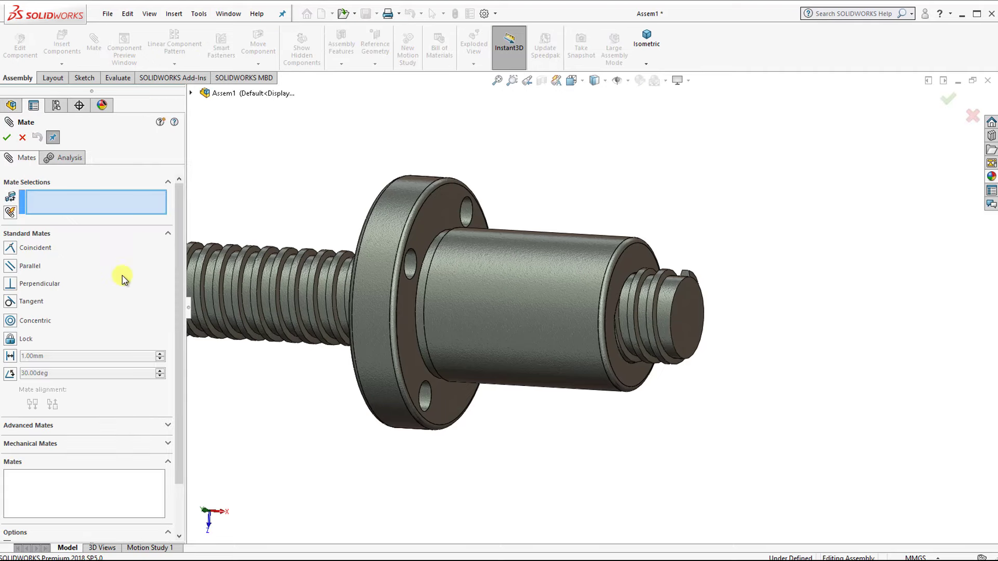
Start a Screw mate between the lead screw's thread face and the nut's inner face.
click(31, 444)
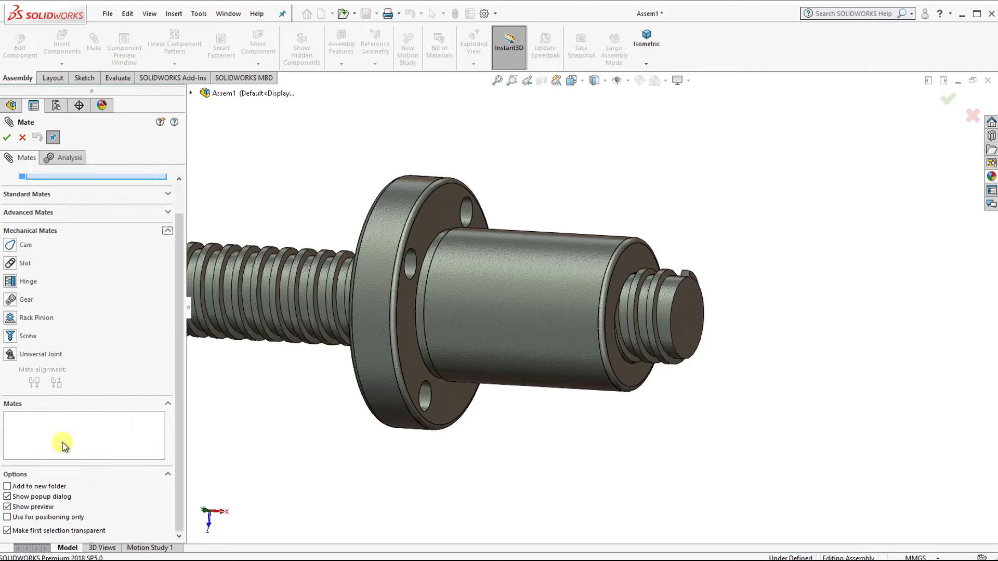
click(12, 341)
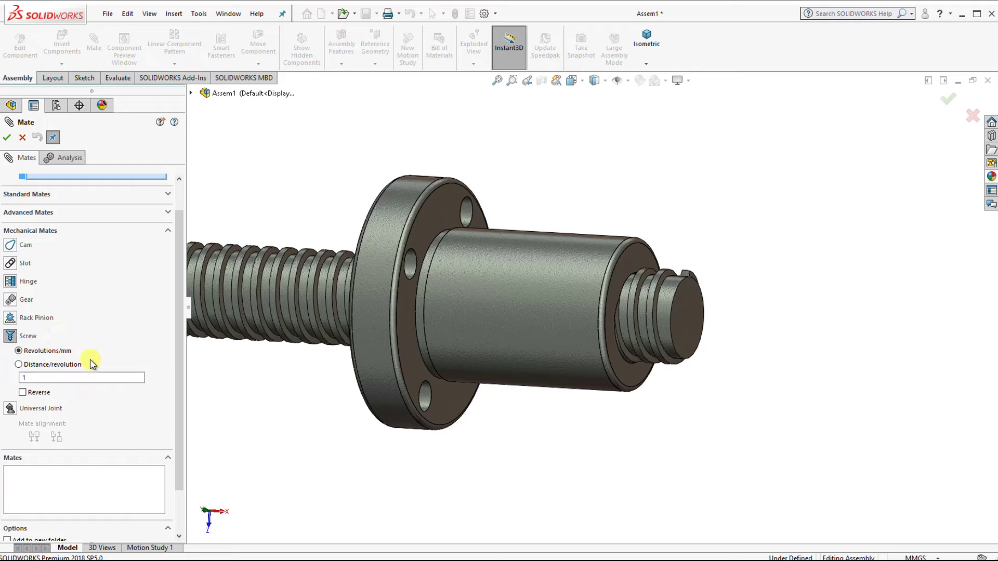
scroll(145, 304, up, 1)
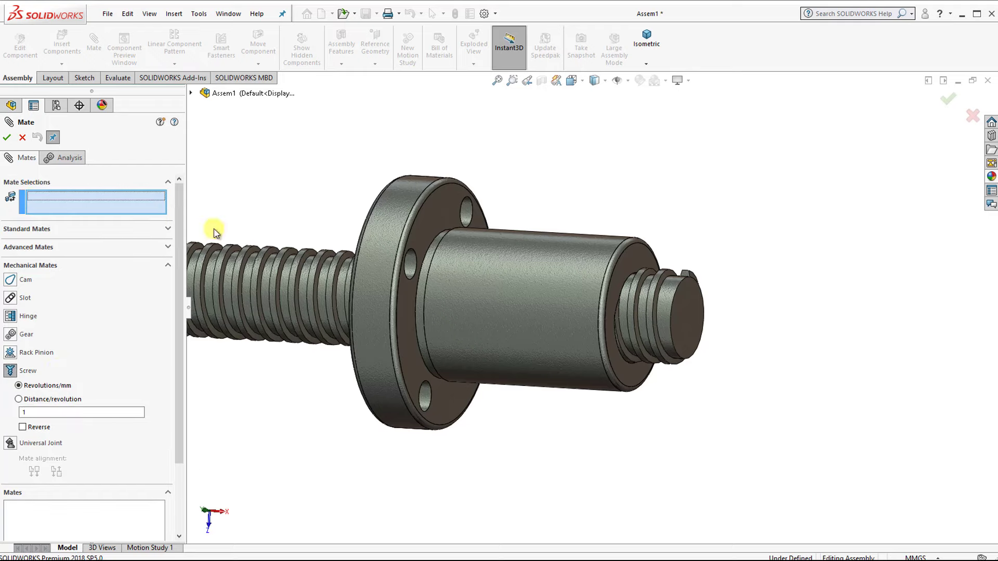
click(668, 304)
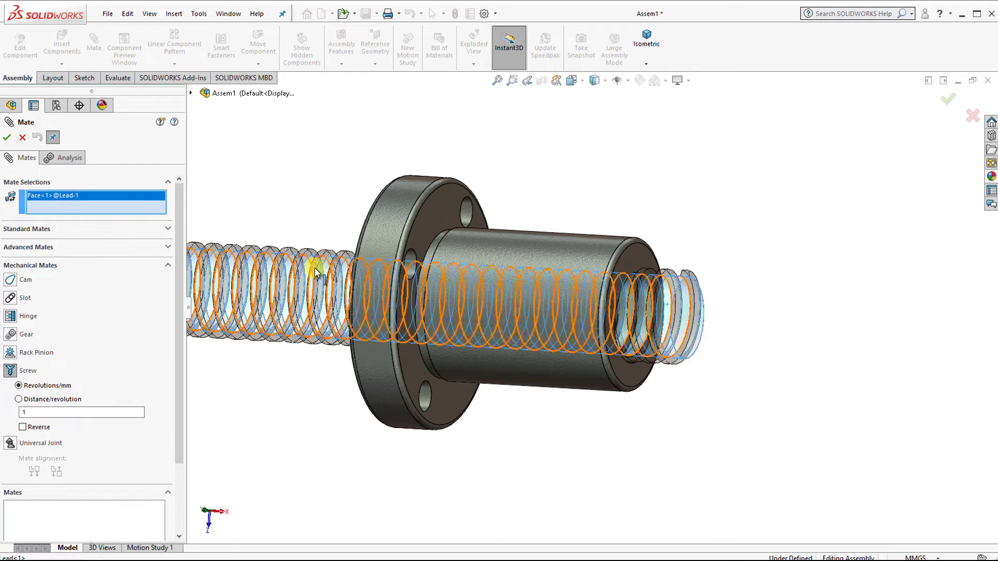
scroll(643, 276, up, 2)
scroll(659, 291, up, 4)
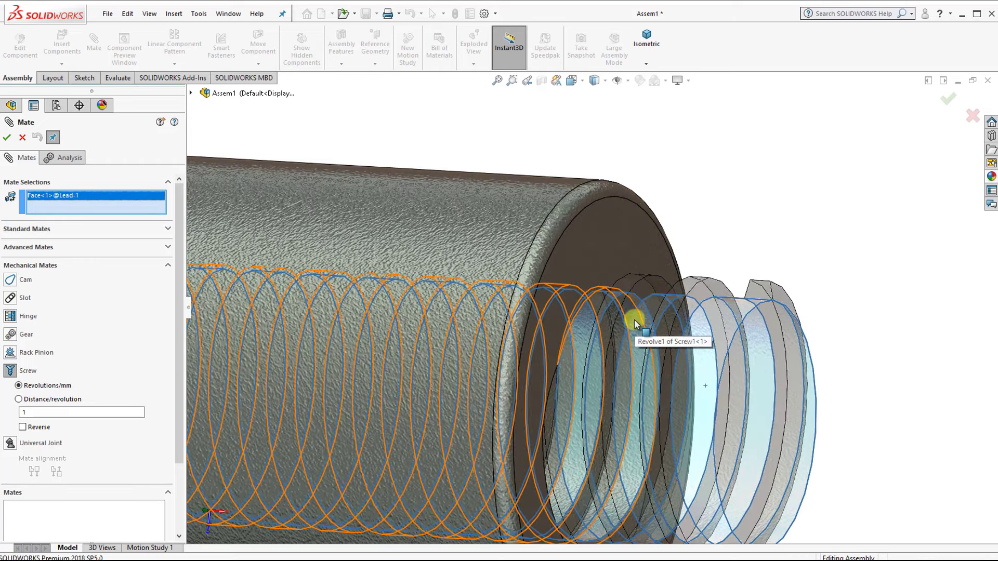
click(647, 336)
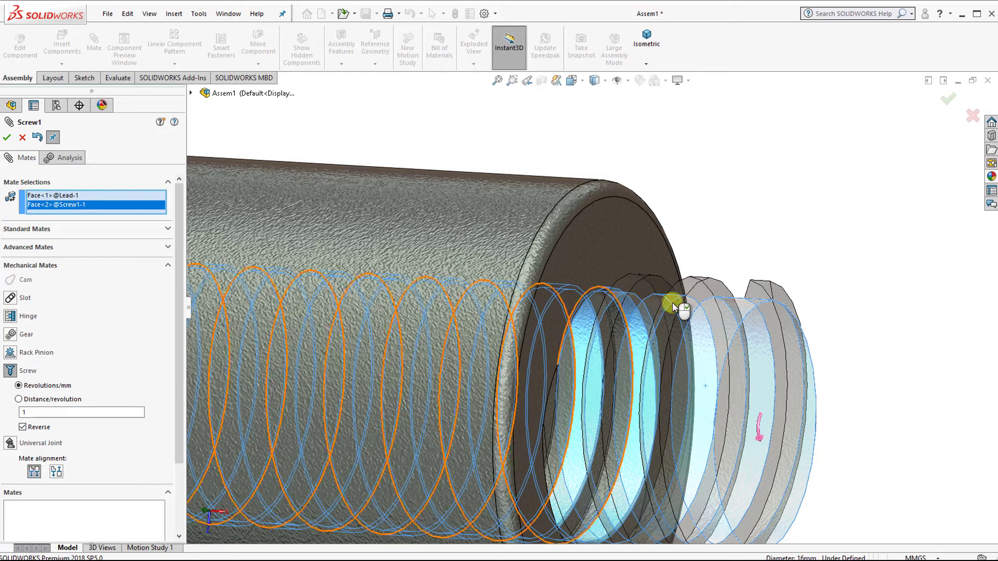
Set the screw mate to 0.25 revolutions/mm, reversed, and accept it.
scroll(613, 333, down, 3)
scroll(332, 308, down, 2)
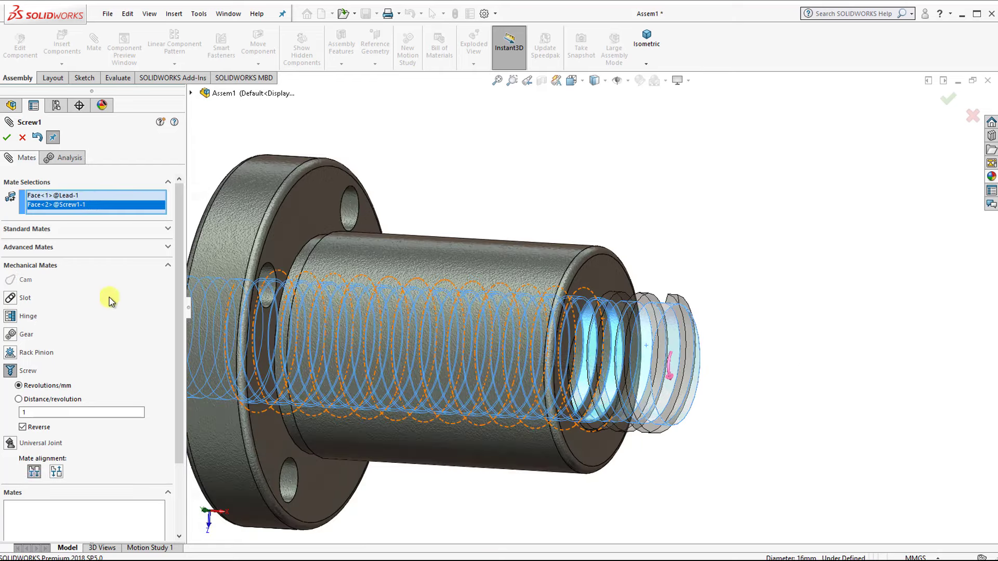
drag(176, 361, 176, 408)
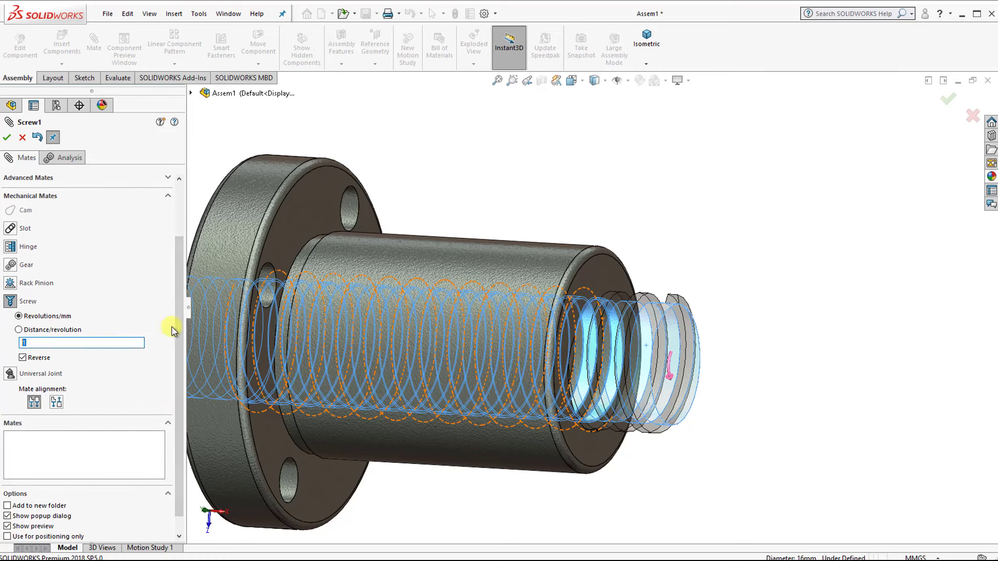
text(0.25)
click(8, 138)
click(8, 138)
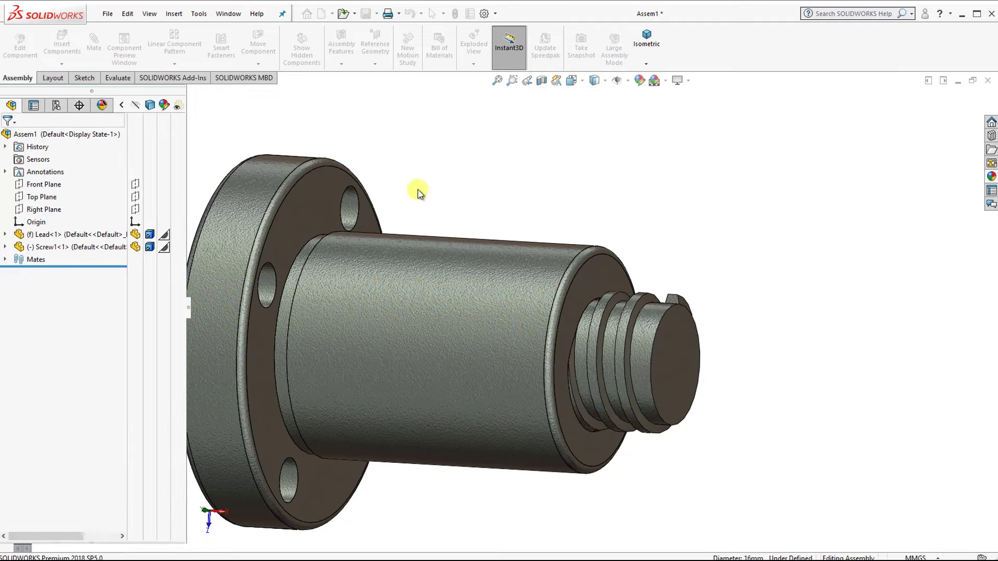
Slide the nut along the lead screw to test the mate.
scroll(501, 259, up, 5)
click(123, 106)
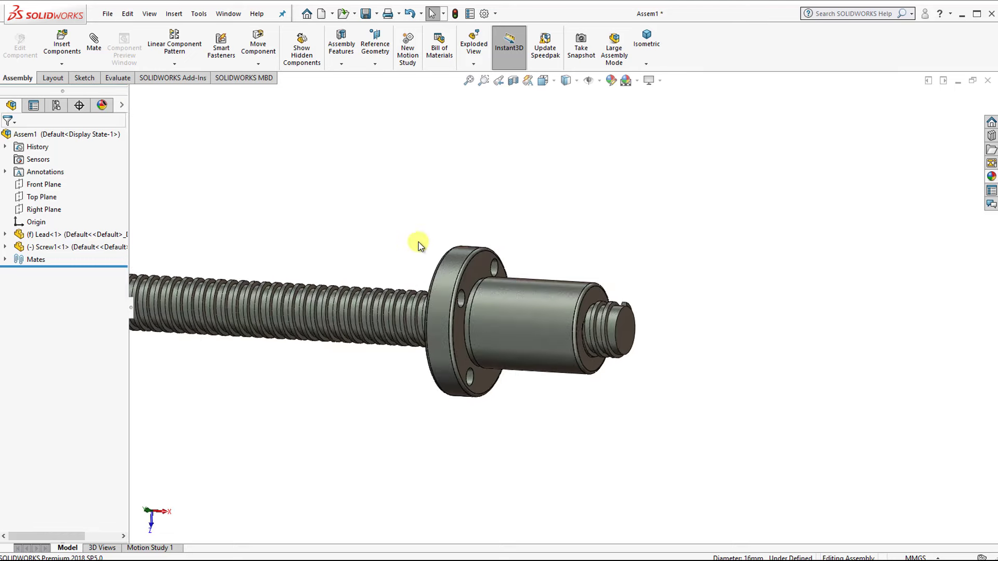
mouse_move(504, 305)
mouse_down()
mouse_move(522, 254)
mouse_move(570, 201)
mouse_move(415, 368)
mouse_move(525, 238)
mouse_move(584, 430)
mouse_move(597, 257)
mouse_move(307, 350)
mouse_move(467, 173)
mouse_move(475, 414)
mouse_move(649, 231)
mouse_move(414, 216)
mouse_move(328, 384)
mouse_move(494, 408)
mouse_move(556, 286)
mouse_move(461, 189)
mouse_move(249, 362)
mouse_move(323, 249)
mouse_up()
key(Escape)
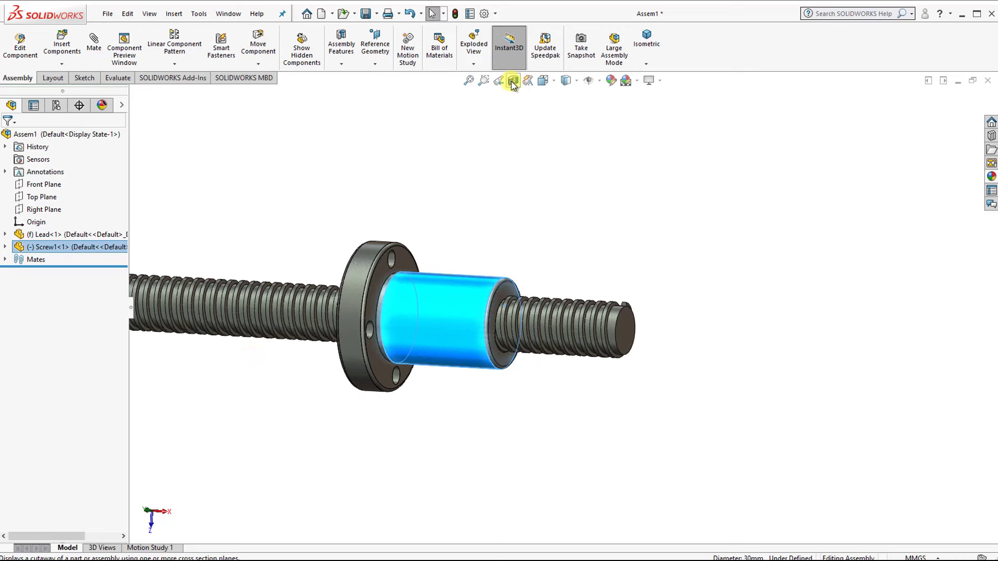
Cut the assembly with a Front Plane section view shown in isometric.
click(512, 82)
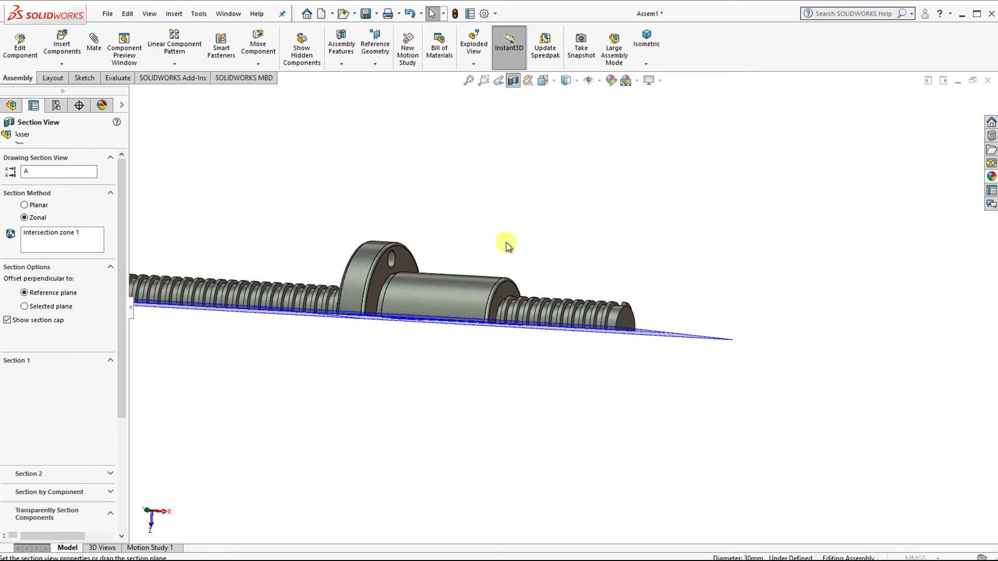
click(645, 58)
click(9, 138)
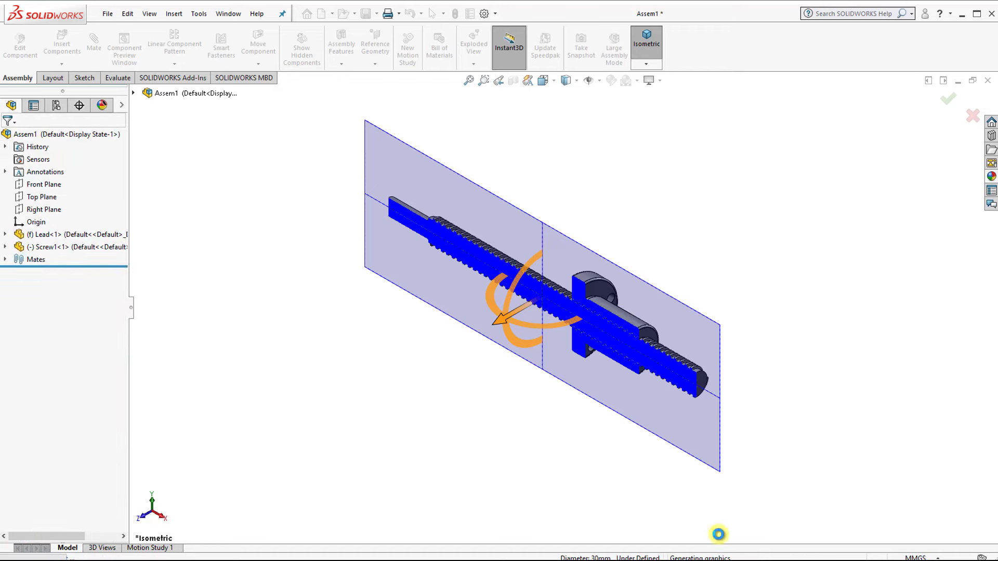
scroll(653, 319, up, 1)
scroll(582, 328, down, 2)
scroll(555, 327, down, 4)
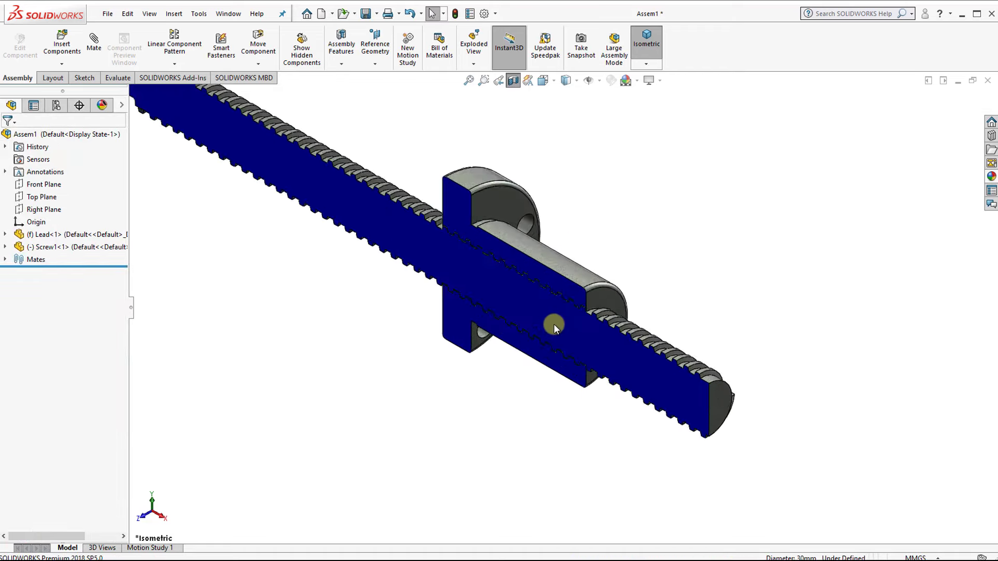
scroll(554, 327, down, 3)
scroll(559, 303, down, 3)
Orbit the sectioned model and move the nut along the screw.
mouse_move(733, 333)
middle_down()
mouse_move(716, 163)
mouse_move(692, 196)
middle_up()
mouse_move(772, 182)
mouse_down()
mouse_move(629, 217)
mouse_move(454, 242)
mouse_move(619, 151)
mouse_move(679, 182)
mouse_move(606, 211)
mouse_move(445, 189)
mouse_move(502, 237)
mouse_move(663, 193)
mouse_move(704, 314)
mouse_move(473, 298)
mouse_move(330, 403)
mouse_move(510, 181)
mouse_move(431, 186)
mouse_move(695, 130)
mouse_move(581, 342)
mouse_move(390, 244)
mouse_move(846, 104)
mouse_move(560, 294)
mouse_up()
key(Escape)
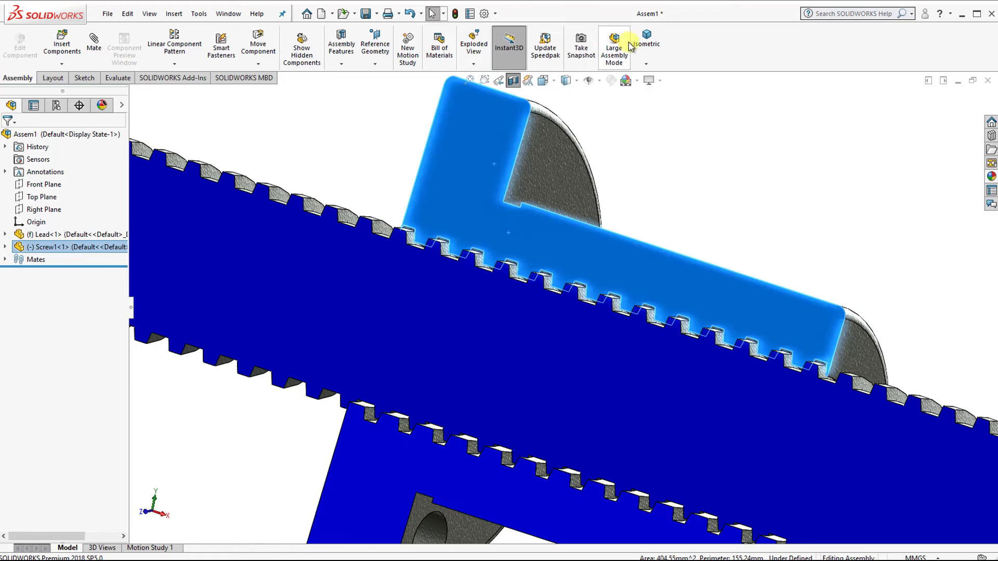
click(639, 42)
scroll(608, 281, down, 3)
scroll(655, 322, down, 4)
scroll(636, 329, down, 4)
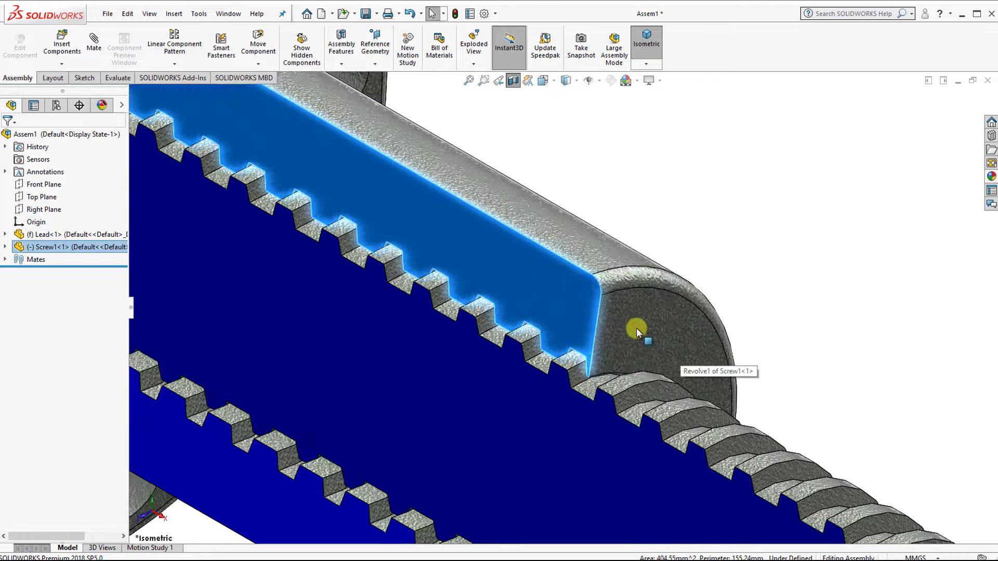
Slide the nut further along the sectioned screw, checking thread engagement from the side.
mouse_move(636, 328)
mouse_down()
mouse_move(668, 292)
mouse_move(780, 372)
mouse_move(448, 407)
mouse_move(640, 258)
mouse_move(680, 525)
mouse_move(445, 456)
mouse_move(753, 323)
mouse_move(675, 329)
mouse_up()
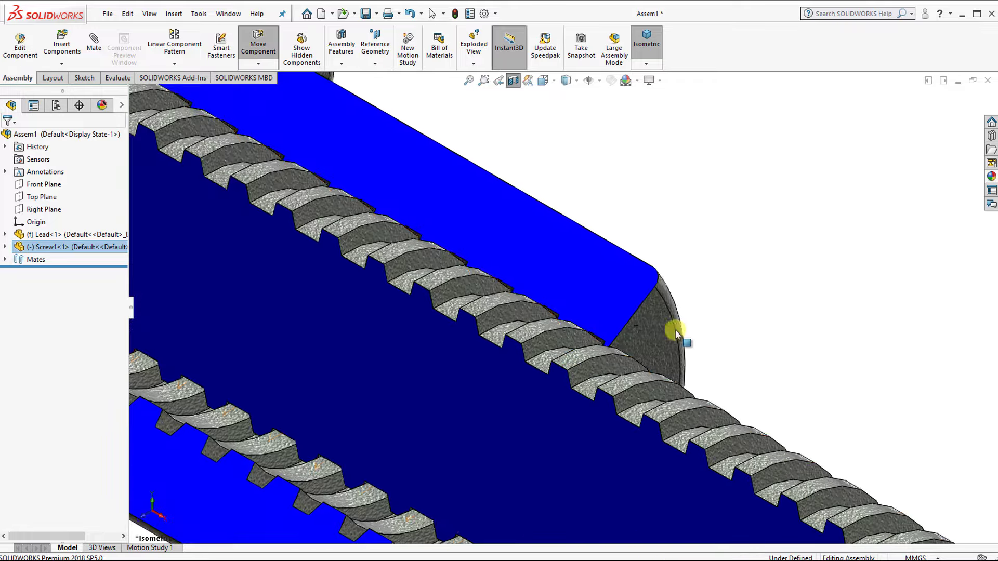
mouse_move(675, 329)
middle_down()
mouse_move(535, 430)
mouse_move(601, 223)
mouse_move(551, 285)
middle_up()
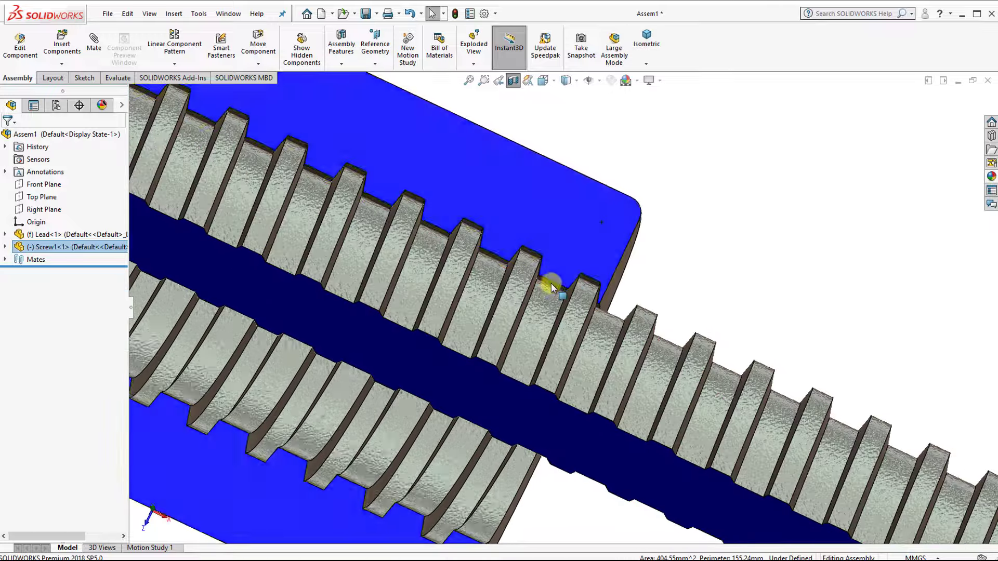
mouse_move(551, 284)
mouse_down()
mouse_move(477, 350)
mouse_move(634, 156)
mouse_move(545, 239)
mouse_move(491, 256)
mouse_move(491, 276)
mouse_up()
scroll(491, 276, up, 5)
scroll(412, 256, up, 3)
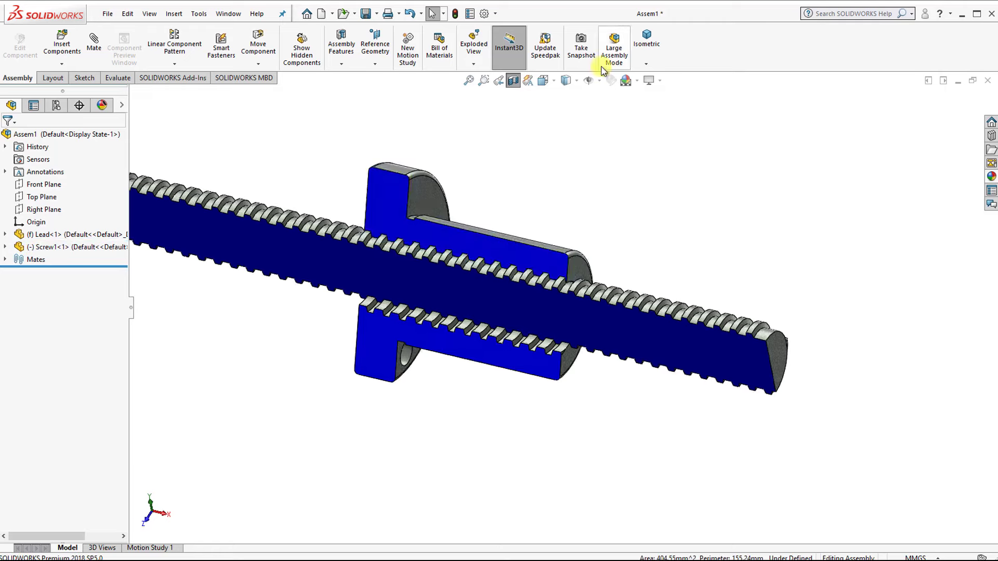
click(643, 62)
scroll(654, 301, down, 3)
scroll(657, 339, up, 3)
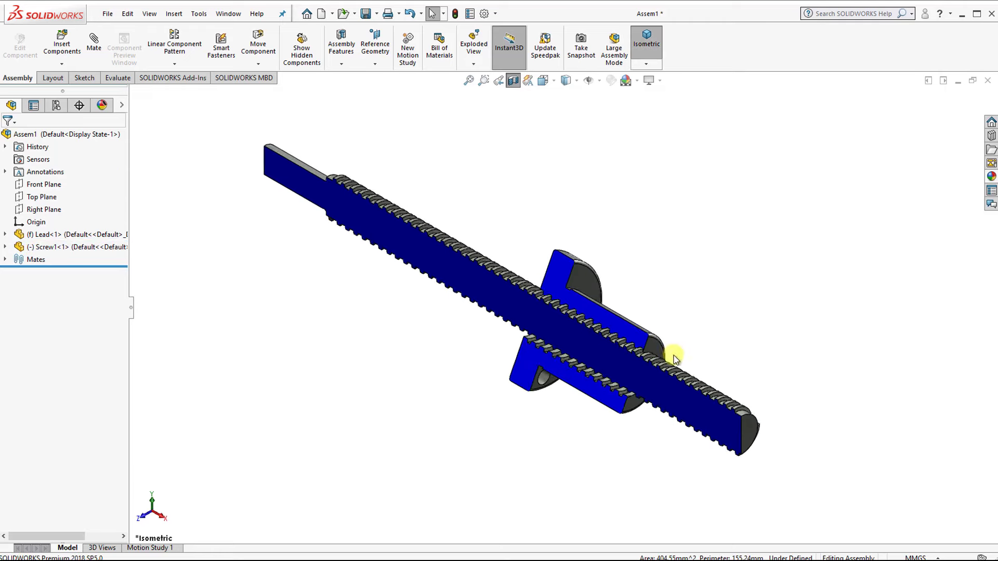
scroll(607, 344, down, 3)
mouse_move(644, 328)
mouse_down()
mouse_move(684, 315)
mouse_move(764, 412)
mouse_move(646, 275)
mouse_move(552, 383)
mouse_move(676, 354)
mouse_move(664, 197)
mouse_move(583, 173)
mouse_move(481, 178)
mouse_move(396, 240)
mouse_move(388, 308)
mouse_move(419, 337)
mouse_move(479, 341)
mouse_move(481, 312)
mouse_move(626, 123)
mouse_move(390, 166)
mouse_move(338, 189)
mouse_move(481, 215)
mouse_up()
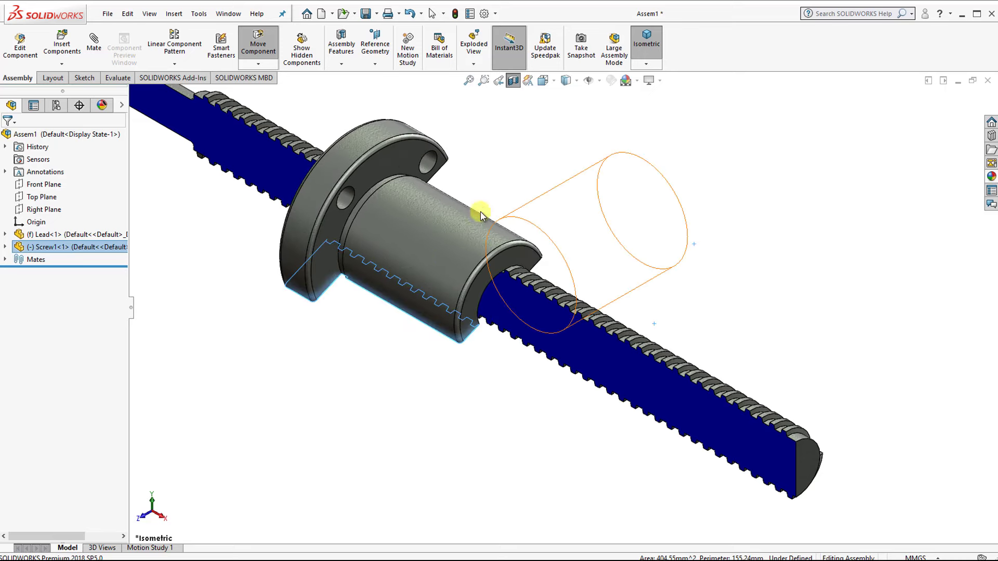
Turn the nut to midway along the sectioned screw and inspect the thread tops.
drag(396, 239, 523, 178)
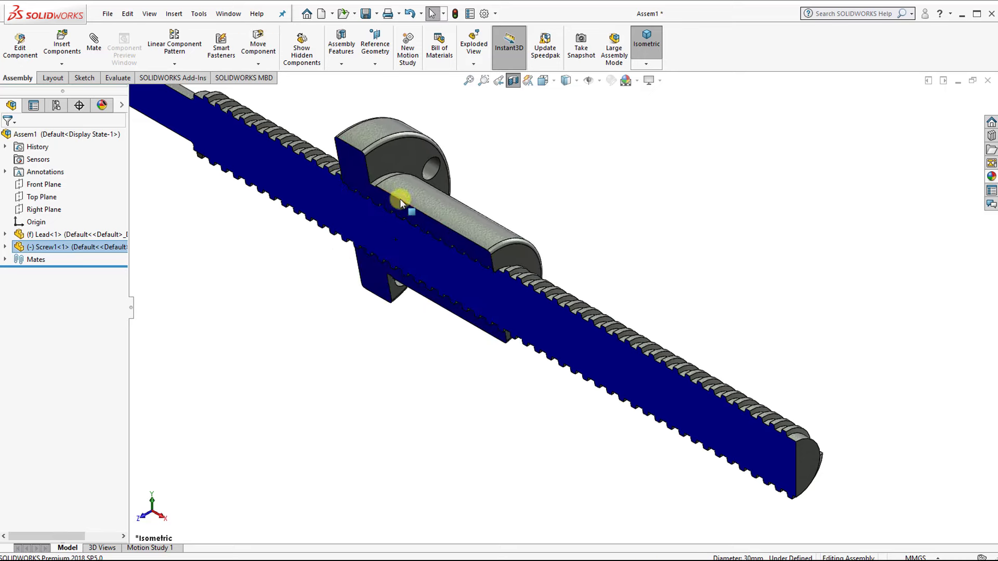
mouse_move(400, 198)
mouse_down()
mouse_move(435, 182)
mouse_move(425, 192)
mouse_up()
scroll(402, 230, up, 2)
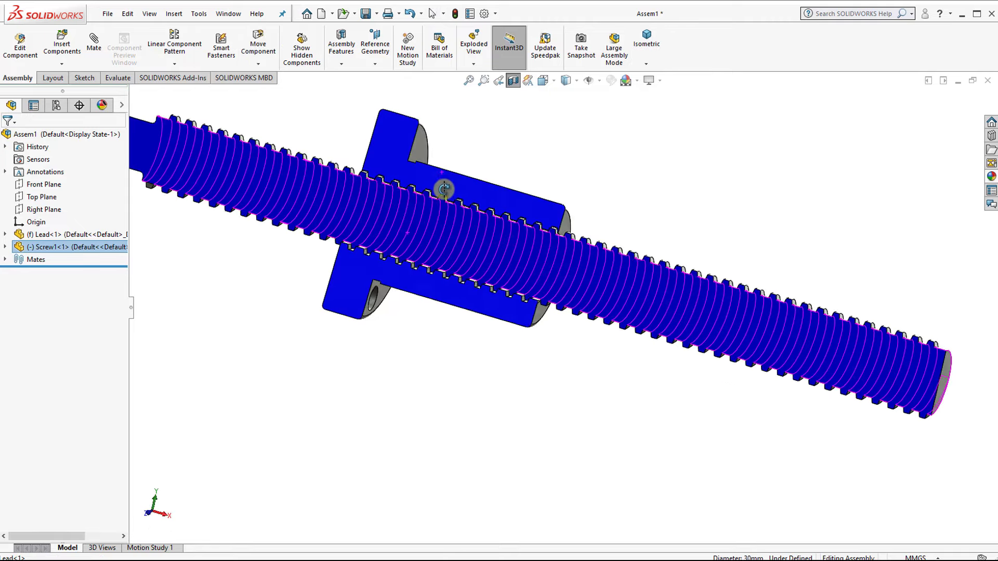
scroll(442, 212, up, 1)
scroll(501, 255, down, 4)
scroll(424, 235, down, 4)
mouse_move(425, 235)
middle_down()
mouse_move(406, 273)
mouse_move(795, 364)
mouse_move(819, 343)
mouse_move(807, 367)
mouse_move(818, 338)
mouse_move(820, 352)
mouse_move(763, 318)
middle_up()
click(653, 51)
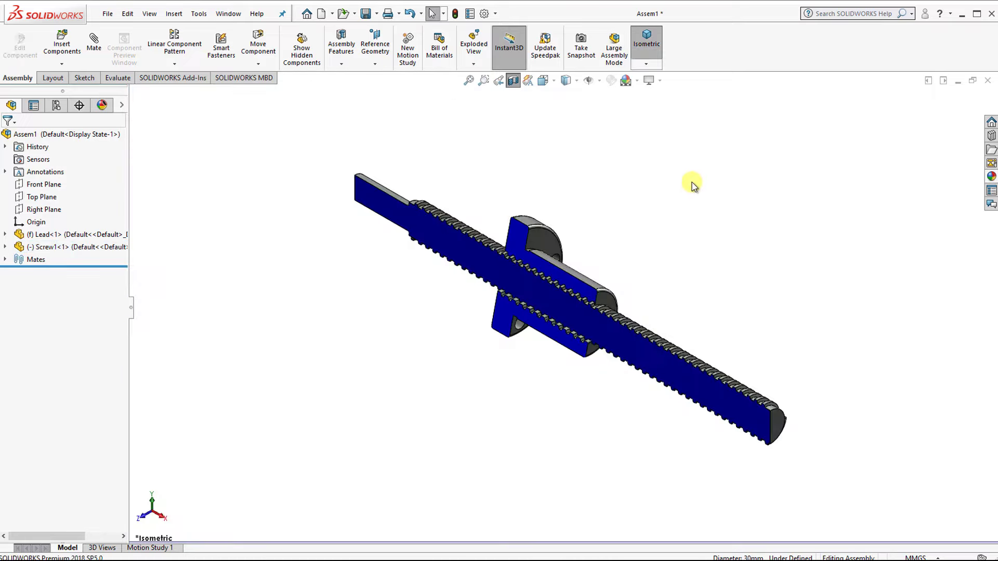
Remove the section cut, then drag the nut and screw shaft against each other.
click(513, 82)
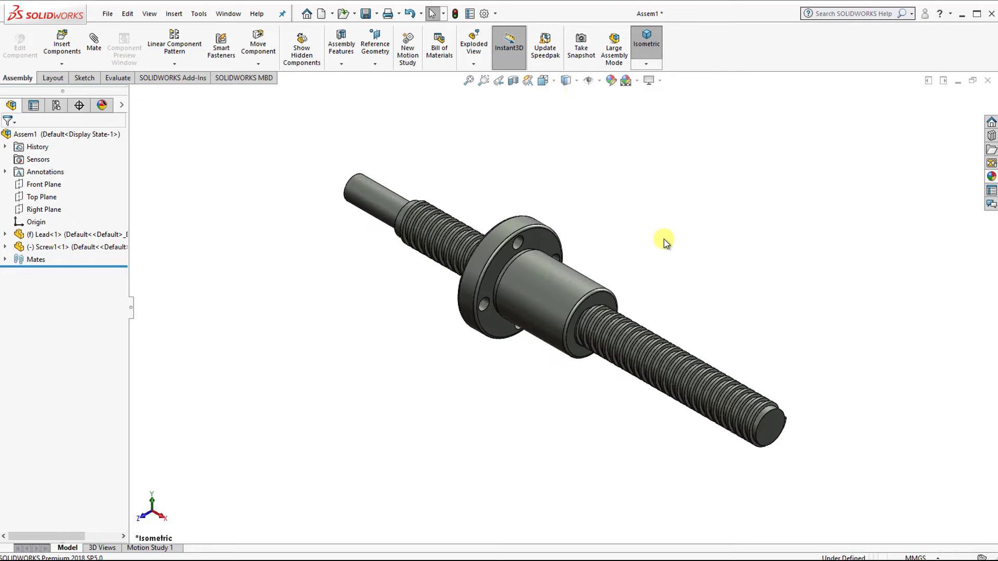
click(553, 289)
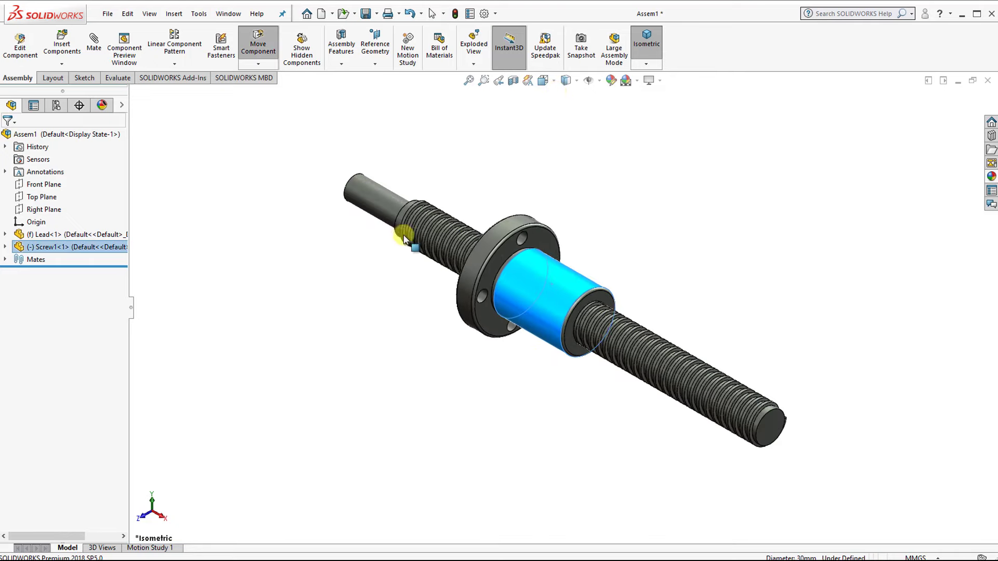
mouse_move(404, 239)
mouse_down()
mouse_move(475, 207)
mouse_move(583, 191)
mouse_move(468, 205)
mouse_move(424, 275)
mouse_move(428, 230)
mouse_move(712, 239)
mouse_up()
drag(473, 283, 764, 334)
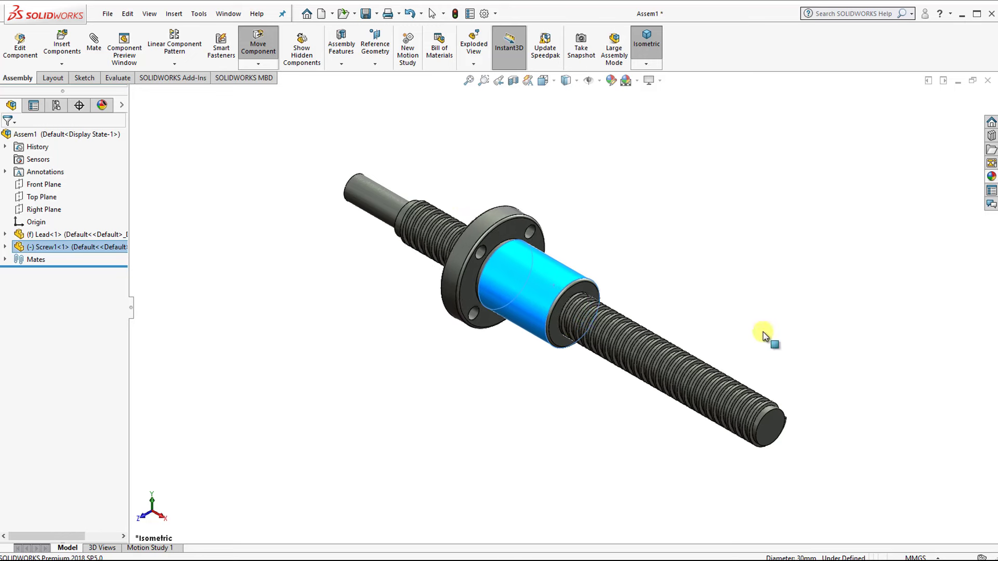
key(Escape)
click(701, 305)
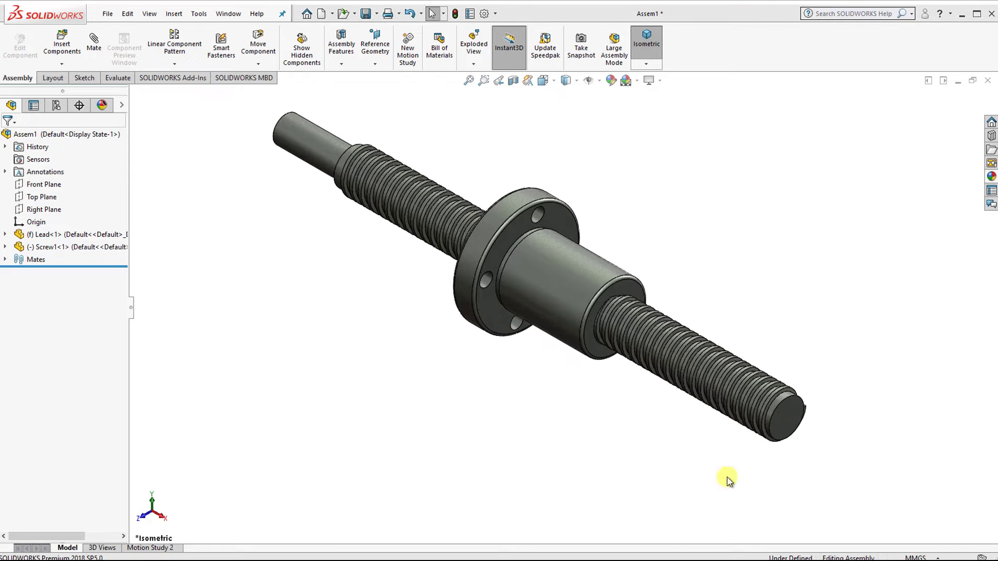
drag(659, 319, 621, 232)
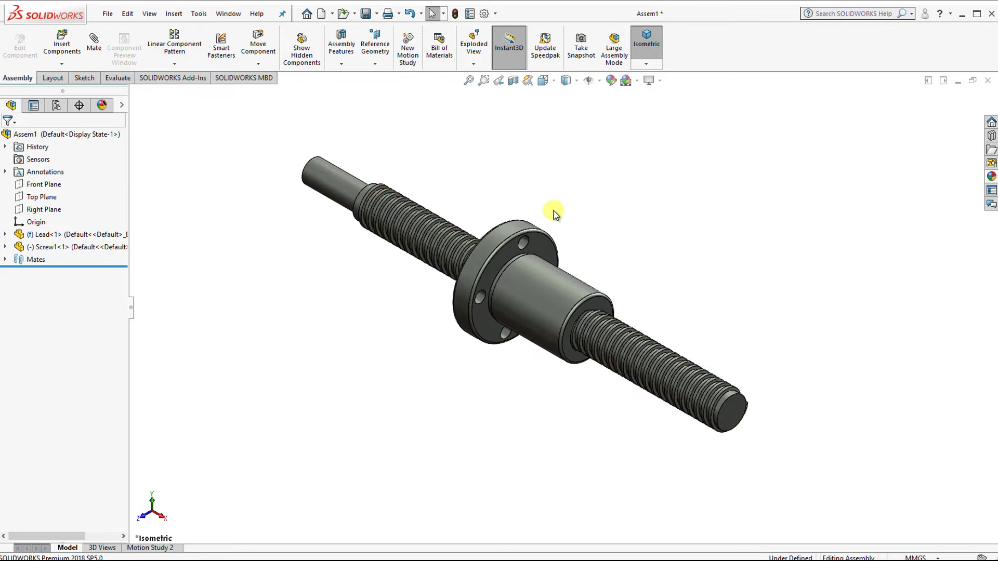
mouse_move(555, 213)
middle_down()
mouse_move(635, 323)
mouse_move(684, 363)
mouse_move(676, 406)
mouse_move(504, 303)
mouse_move(383, 287)
mouse_move(414, 327)
mouse_move(352, 374)
mouse_move(351, 329)
mouse_move(568, 282)
middle_up()
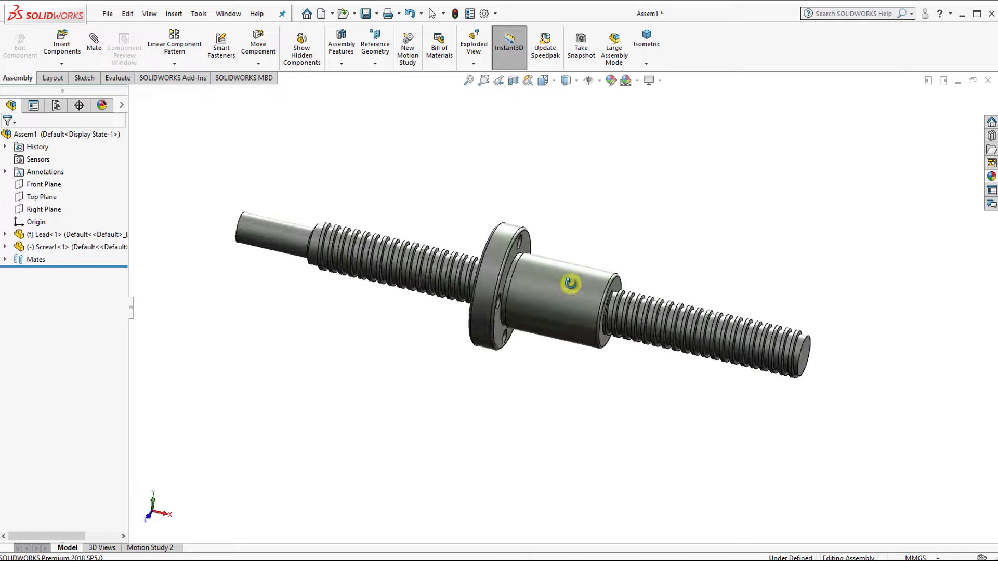
Play the 5-second Motion Study 1 animation from the isometric view.
click(646, 58)
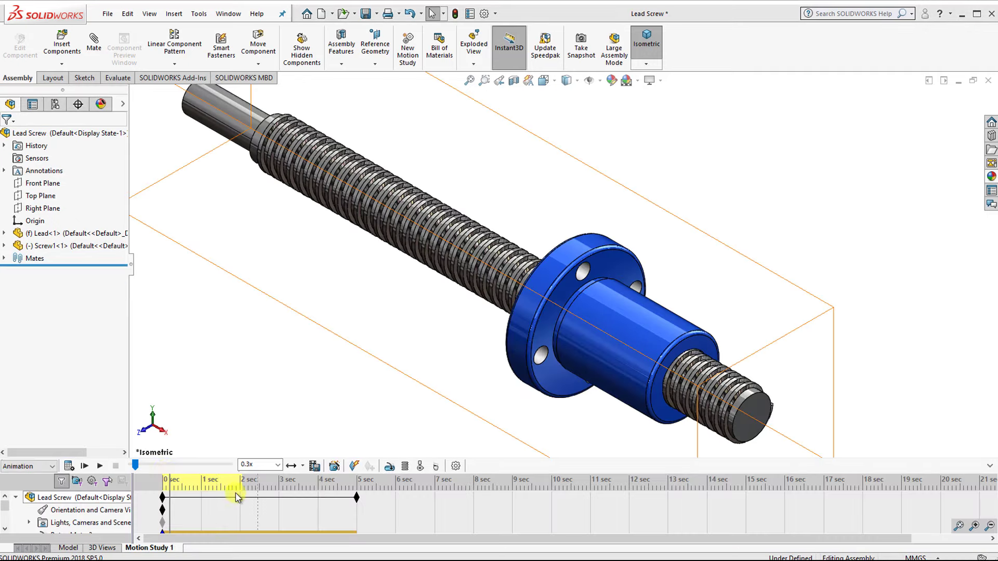
click(100, 466)
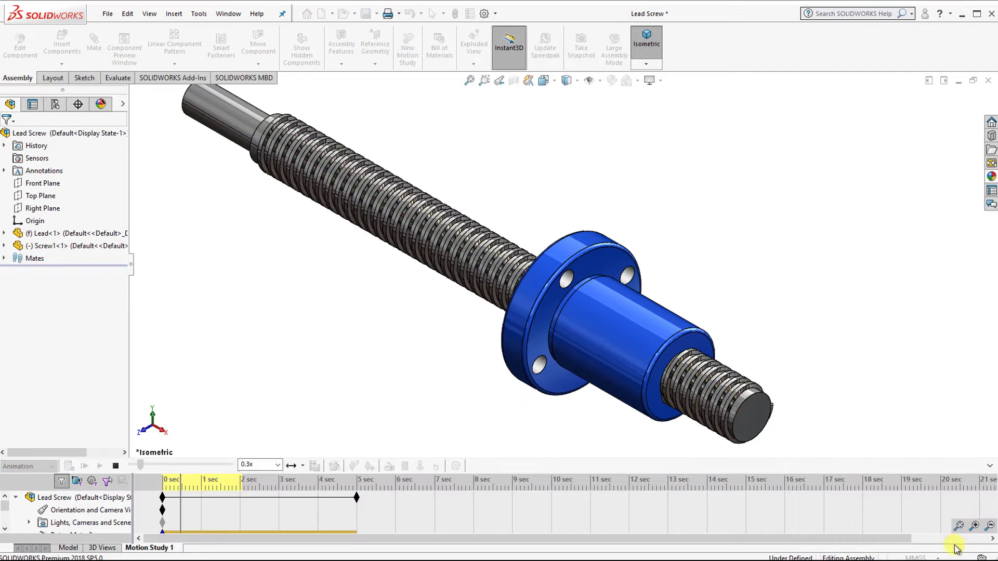